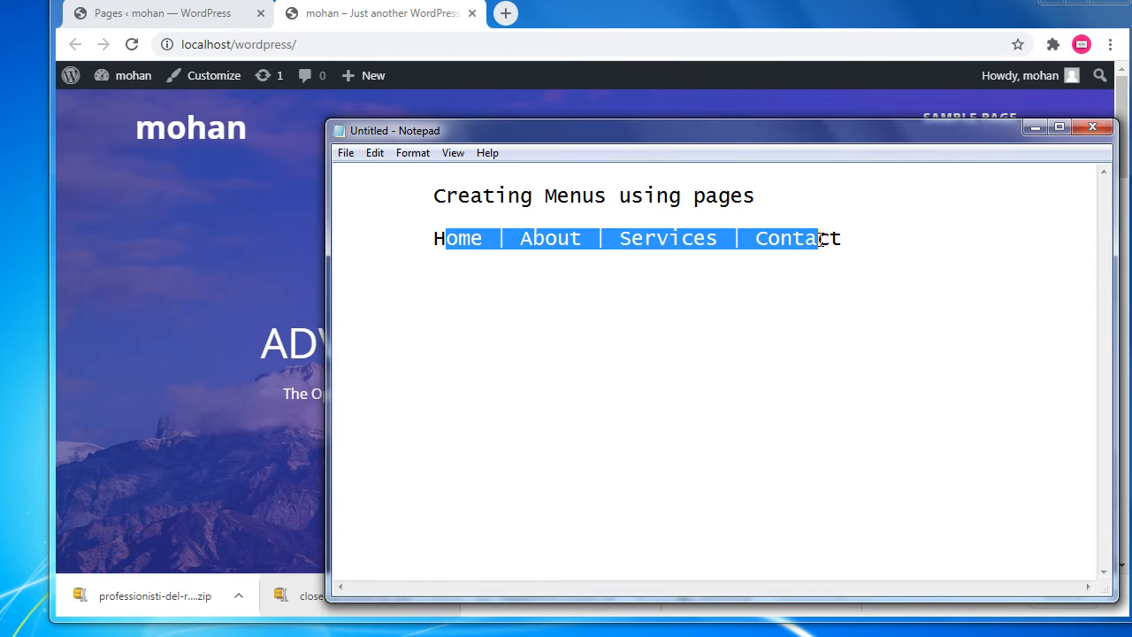
Review the planned menu items Home, About, Services and Contact in the Notepad note.
{"action": "left_click", "coordinate": [874, 273]}
{"action": "left_click_drag", "start_coordinate": [526, 241], "coordinate": [573, 241]}
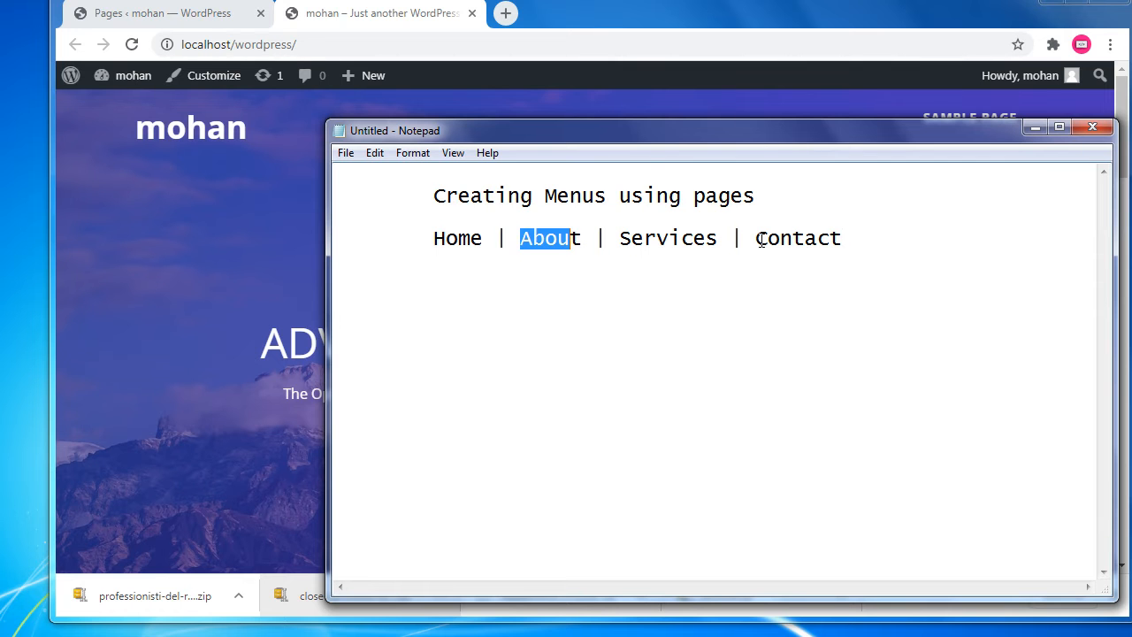
{"action": "left_click_drag", "start_coordinate": [793, 239], "coordinate": [832, 240]}
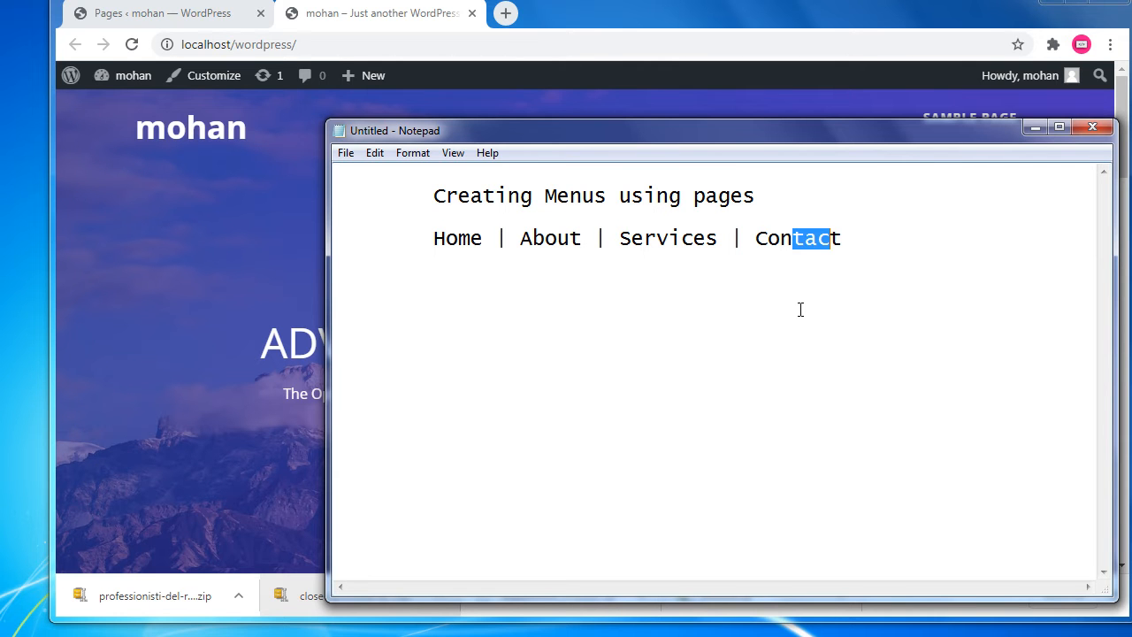
Switch to the browser and look through the WordPress site's front page from header to footer.
{"action": "left_click", "coordinate": [421, 14]}
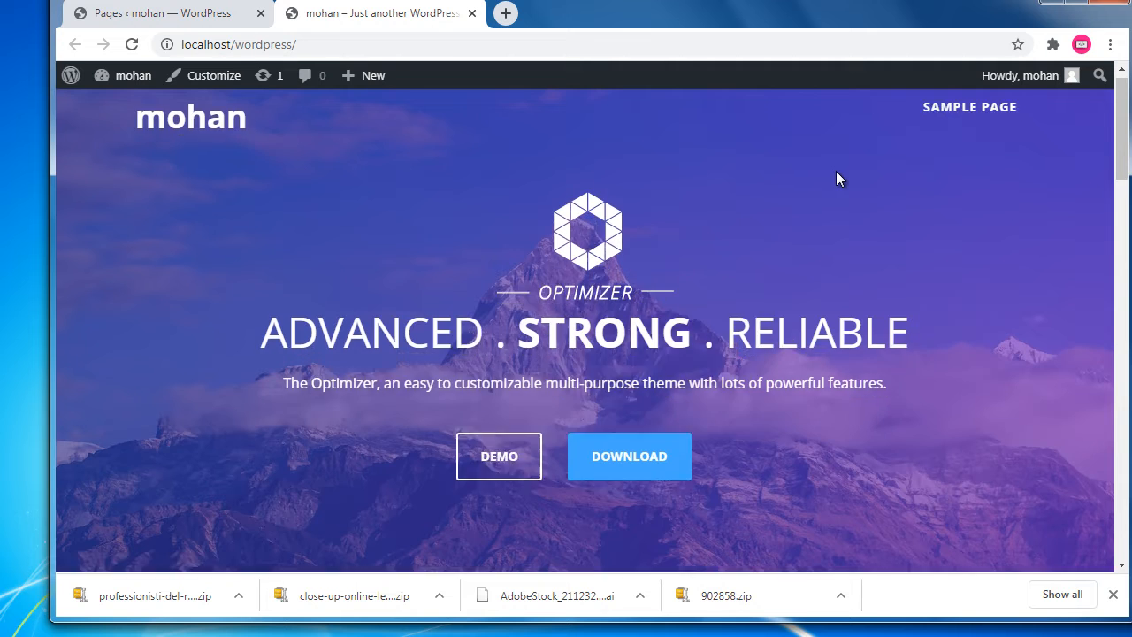
{"action": "scroll", "coordinate": [837, 174], "scroll_direction": "down", "scroll_amount": 8}
{"action": "scroll", "coordinate": [837, 172], "scroll_direction": "down", "scroll_amount": 10}
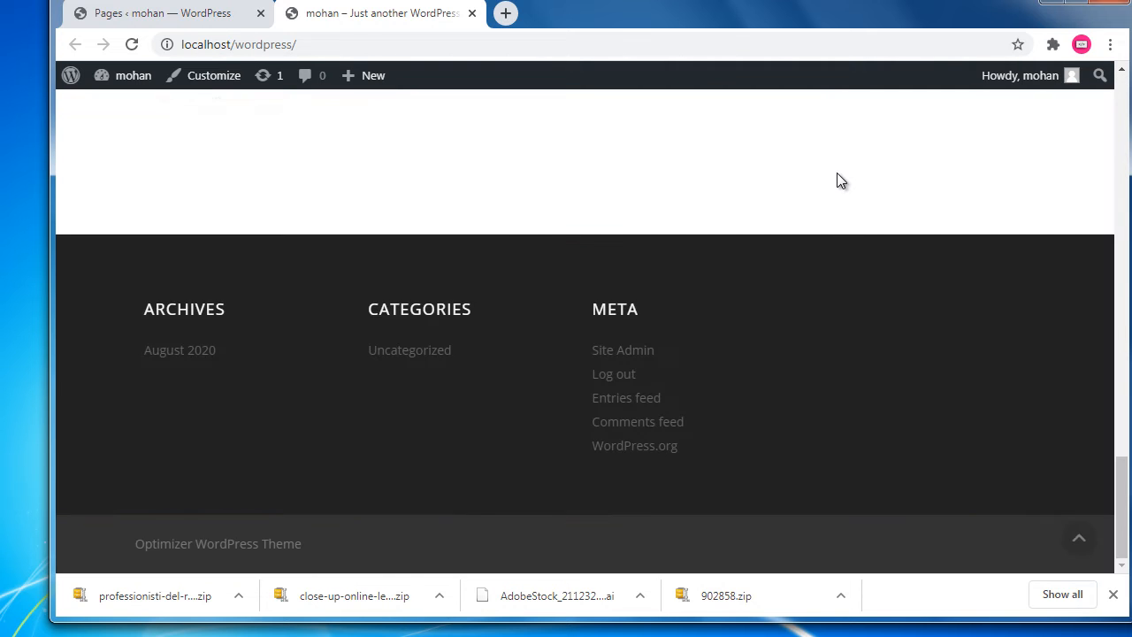
{"action": "scroll", "coordinate": [837, 173], "scroll_direction": "up", "scroll_amount": 5}
{"action": "scroll", "coordinate": [836, 174], "scroll_direction": "up", "scroll_amount": 10}
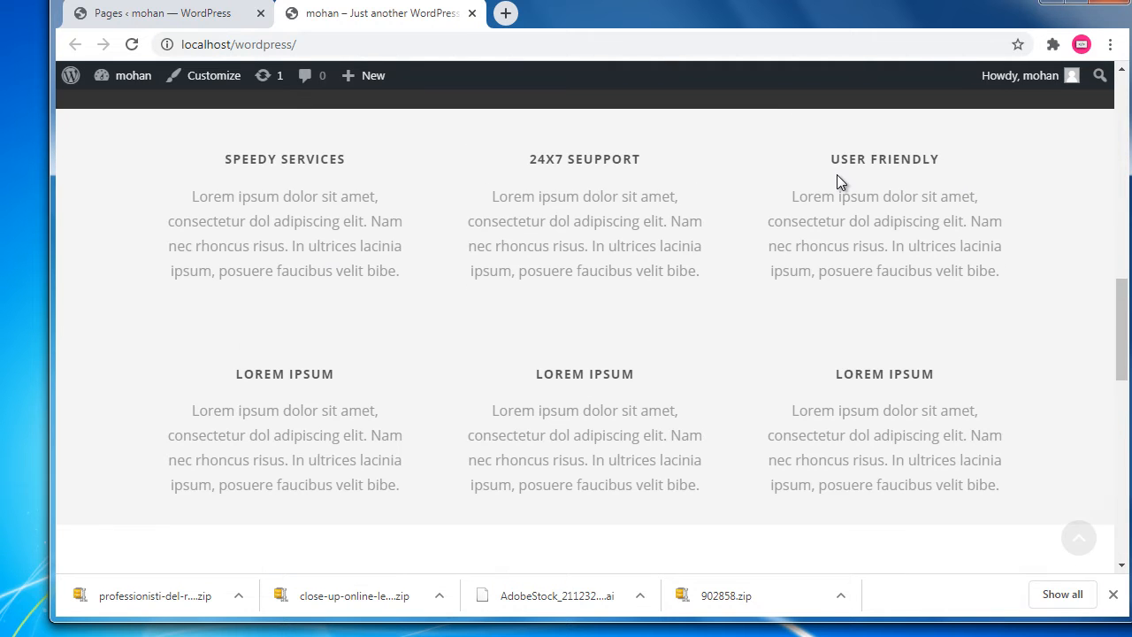
{"action": "scroll", "coordinate": [840, 173], "scroll_direction": "up", "scroll_amount": 4}
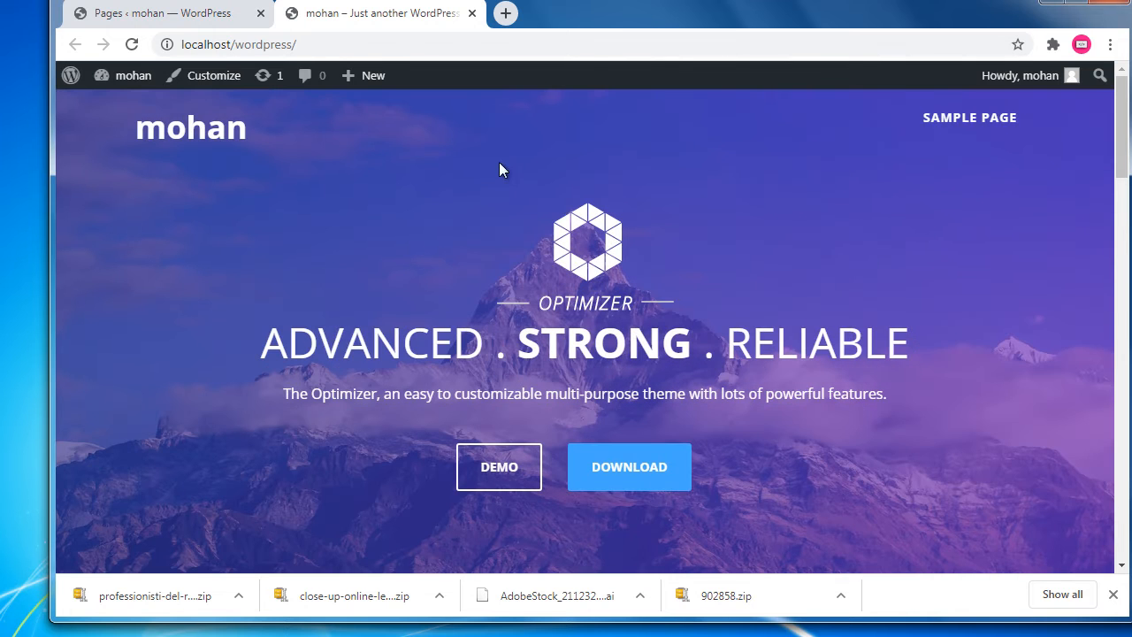
Return to the WordPress admin and open the theme's menu management page.
{"action": "left_click", "coordinate": [196, 18]}
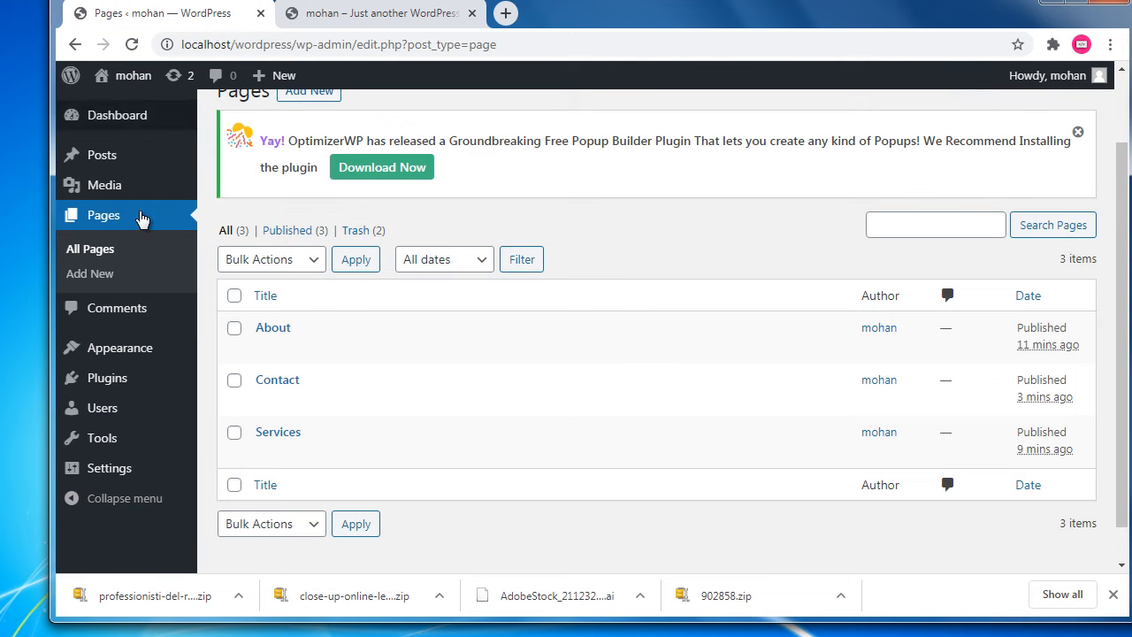
{"action": "mouse_move", "coordinate": [111, 361]}
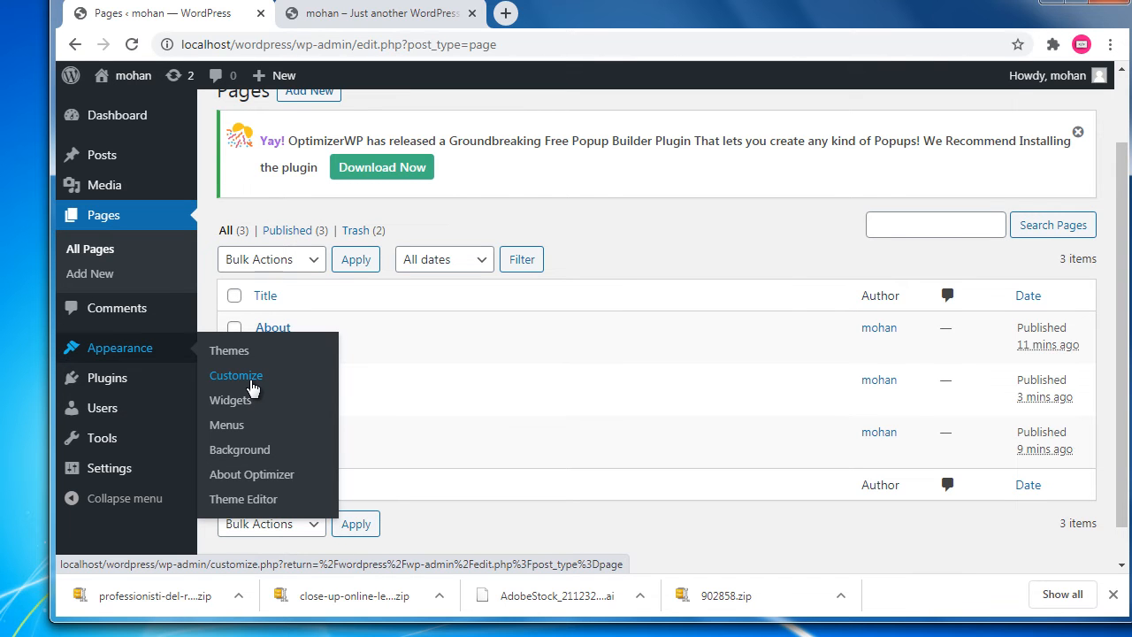
{"action": "left_click", "coordinate": [232, 428]}
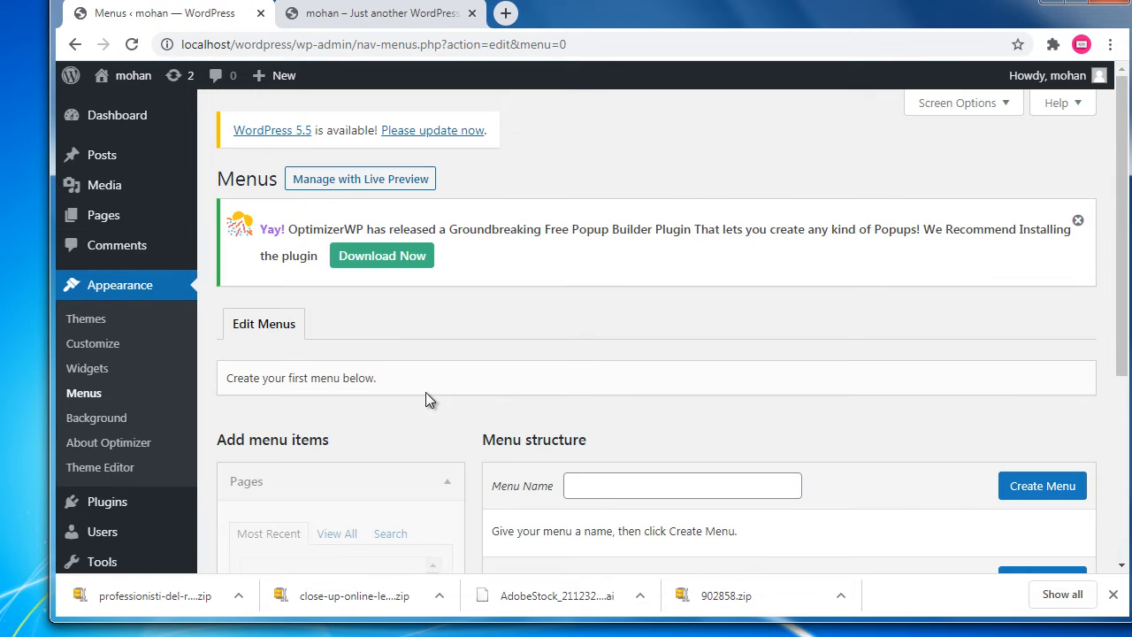
Examine the menu creation form and compare it with the navigation on the site's front page.
{"action": "scroll", "coordinate": [626, 330], "scroll_direction": "down", "scroll_amount": 2}
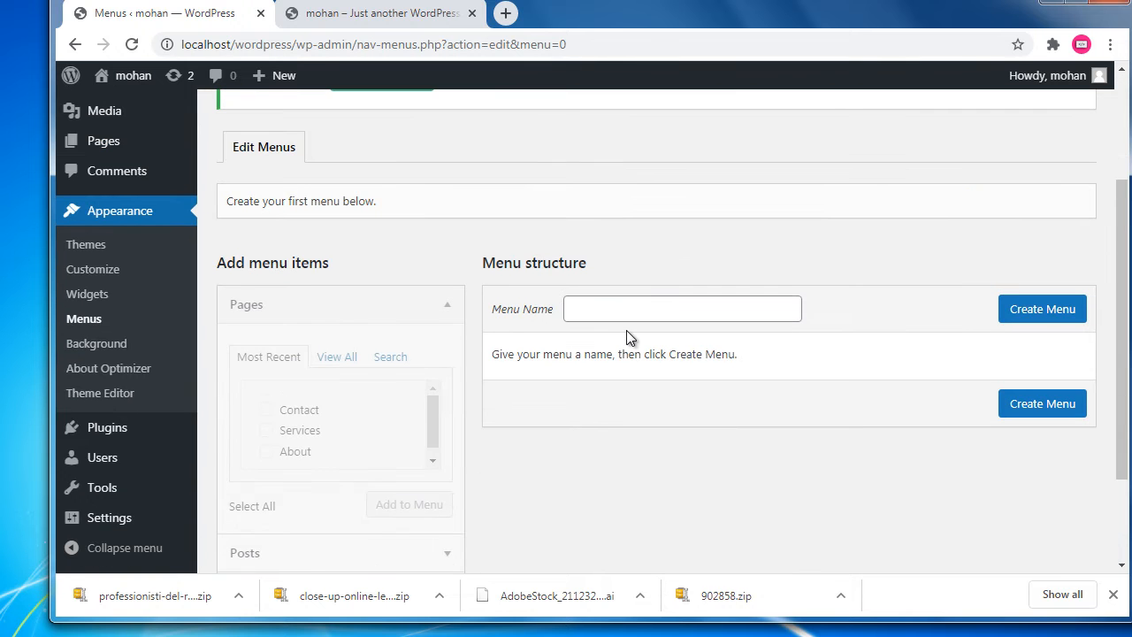
{"action": "scroll", "coordinate": [556, 331], "scroll_direction": "up", "scroll_amount": 1}
{"action": "left_click_drag", "start_coordinate": [237, 296], "coordinate": [392, 293]}
{"action": "left_click", "coordinate": [392, 293]}
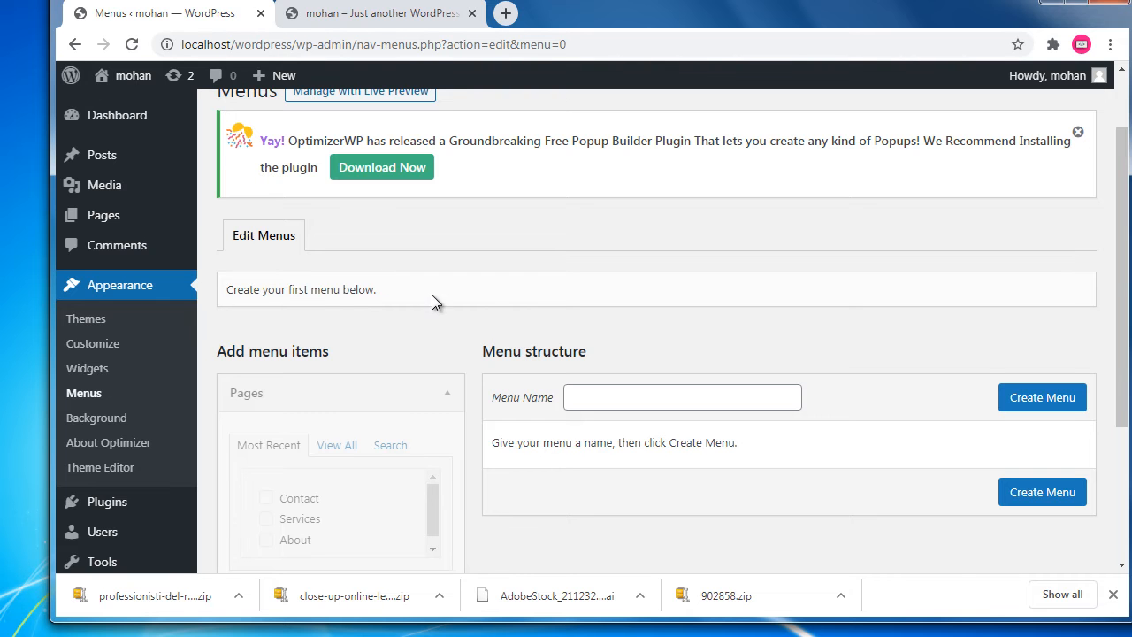
{"action": "scroll", "coordinate": [542, 325], "scroll_direction": "down", "scroll_amount": 3}
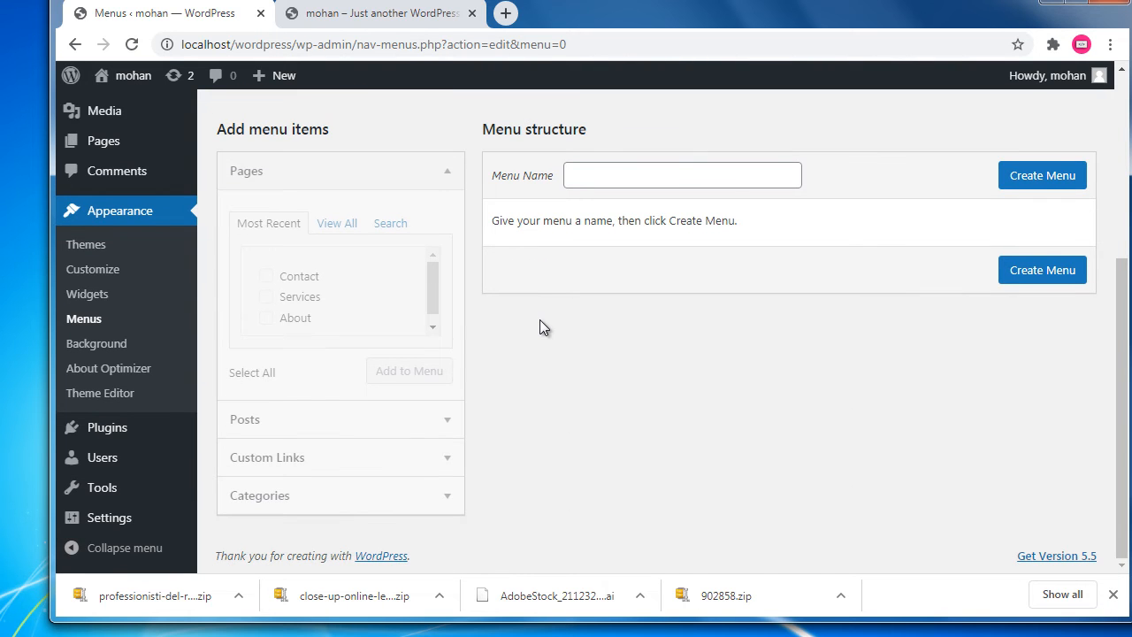
{"action": "scroll", "coordinate": [540, 325], "scroll_direction": "up", "scroll_amount": 4}
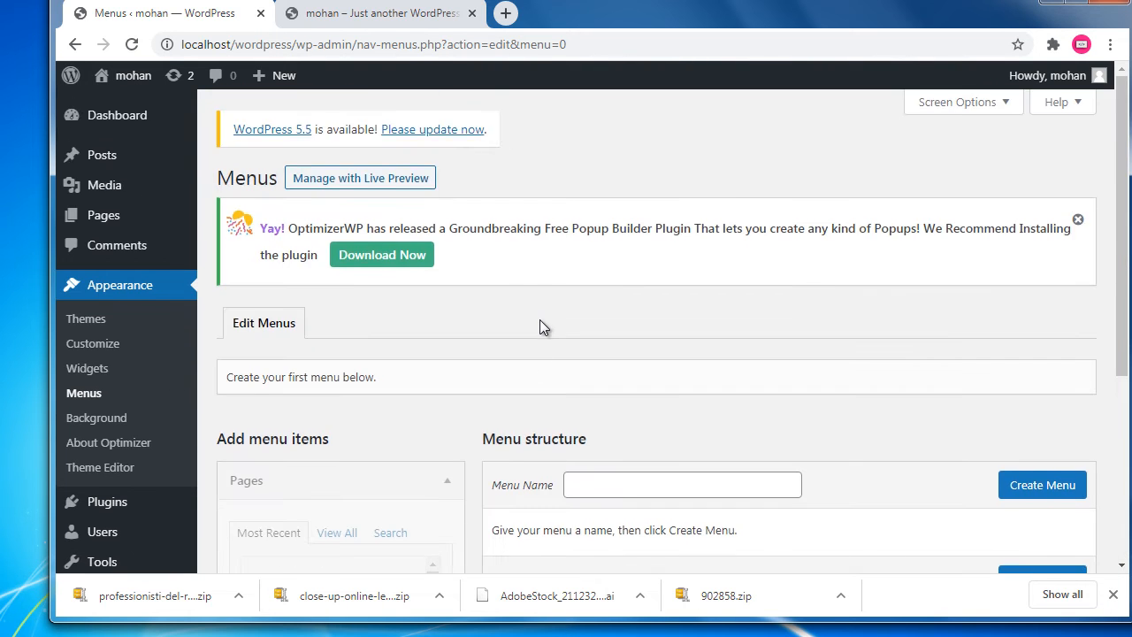
{"action": "scroll", "coordinate": [540, 326], "scroll_direction": "down", "scroll_amount": 2}
{"action": "left_click", "coordinate": [378, 16]}
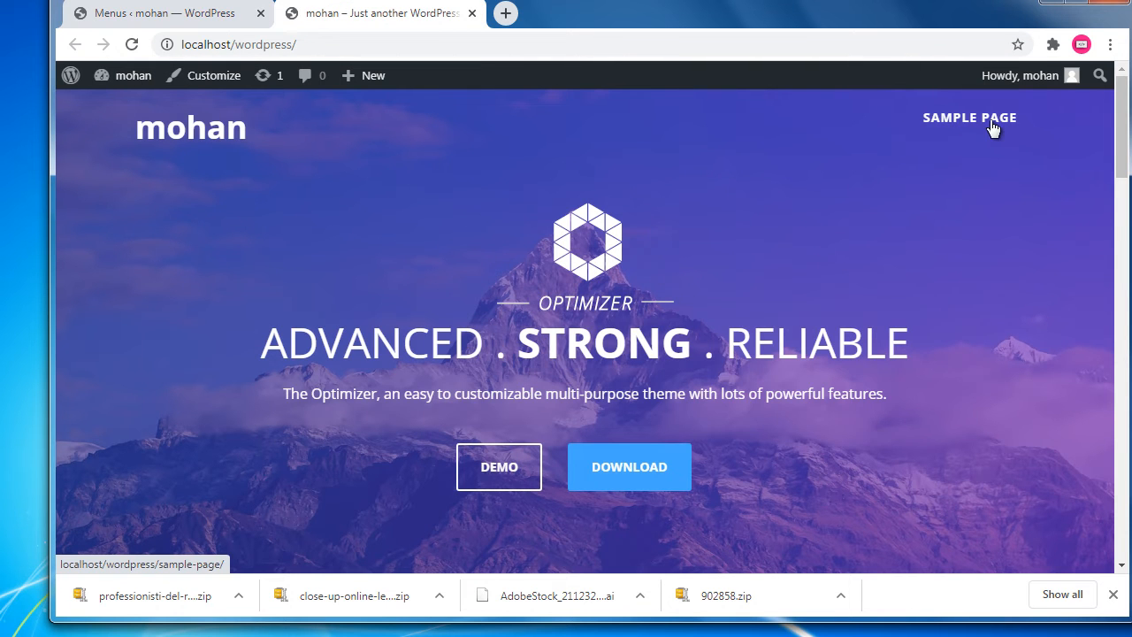
{"action": "left_click", "coordinate": [149, 20]}
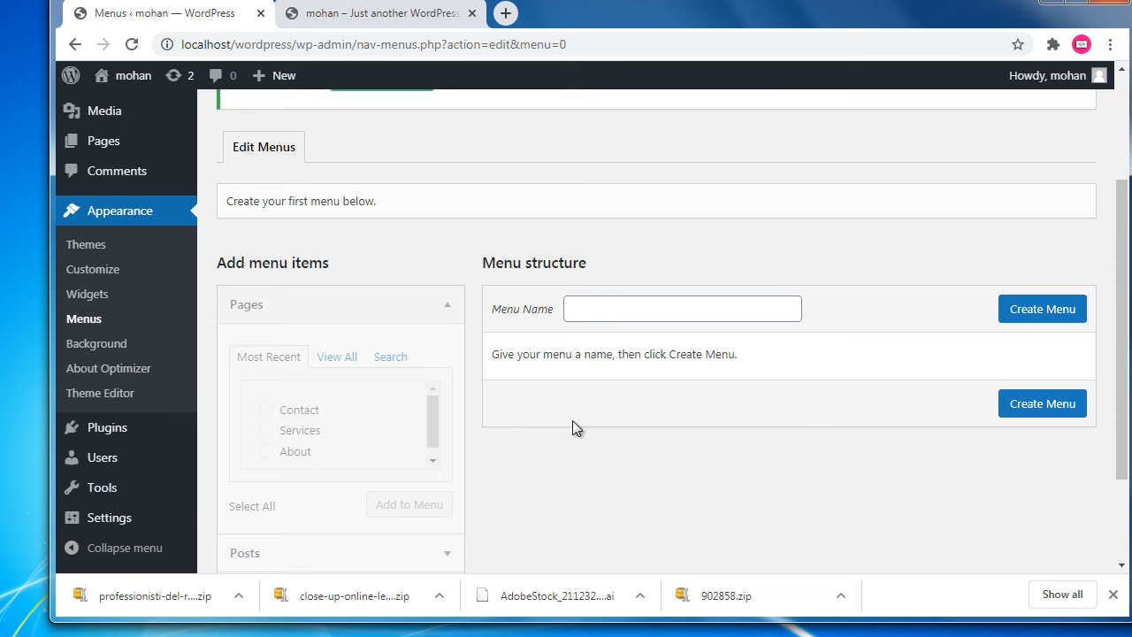
Create a new navigation menu named primaryMenu.
{"action": "left_click", "coordinate": [625, 312]}
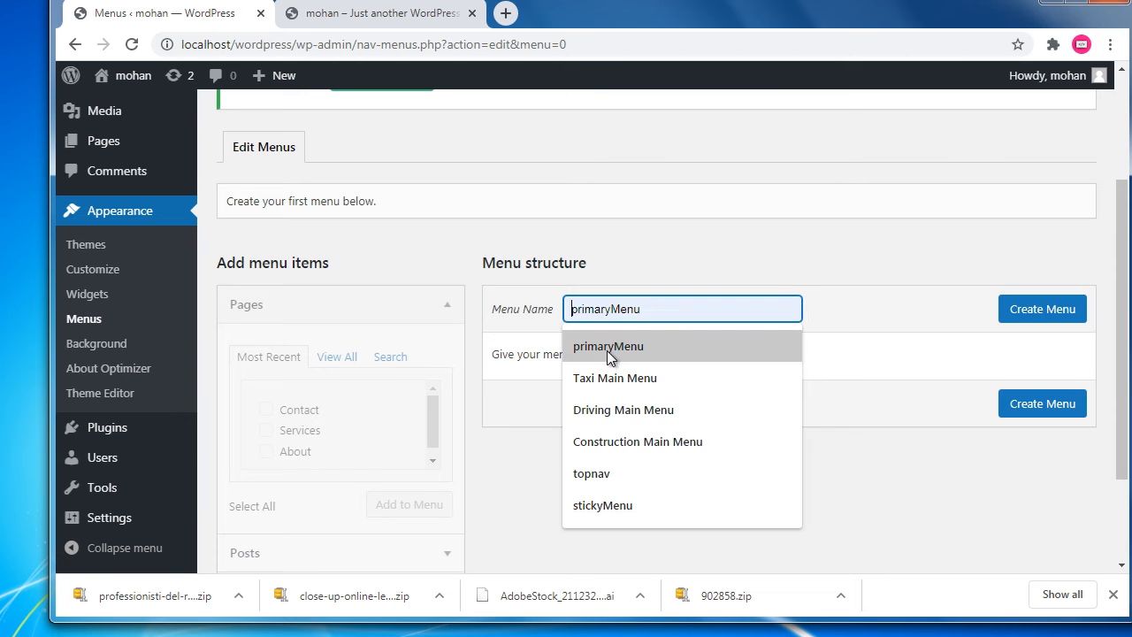
{"action": "left_click", "coordinate": [607, 348]}
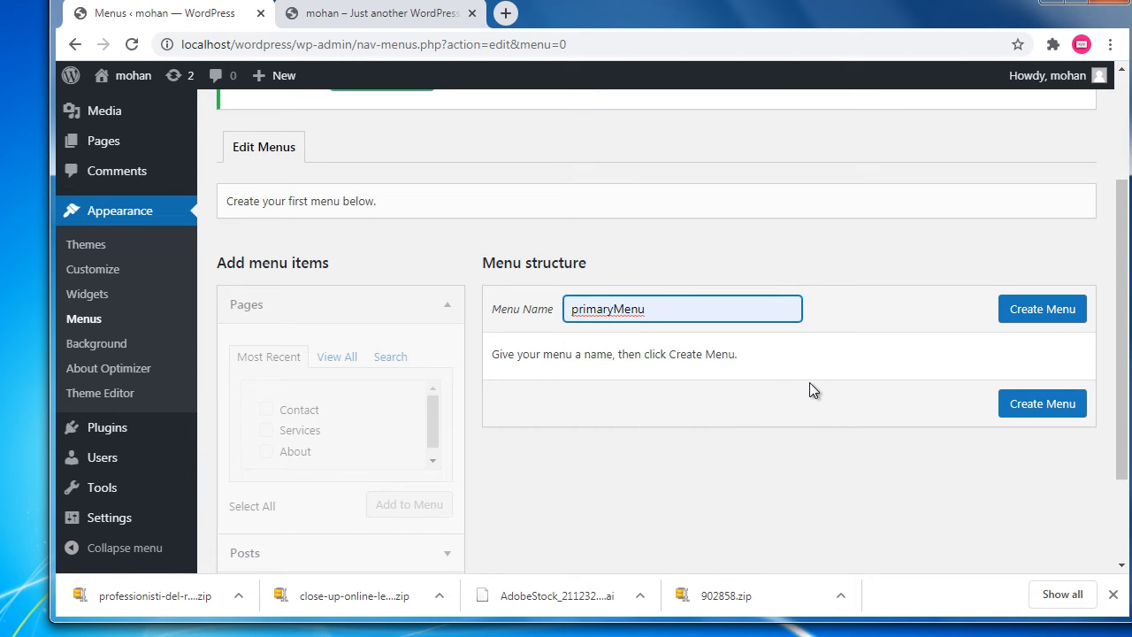
{"action": "left_click", "coordinate": [1032, 313]}
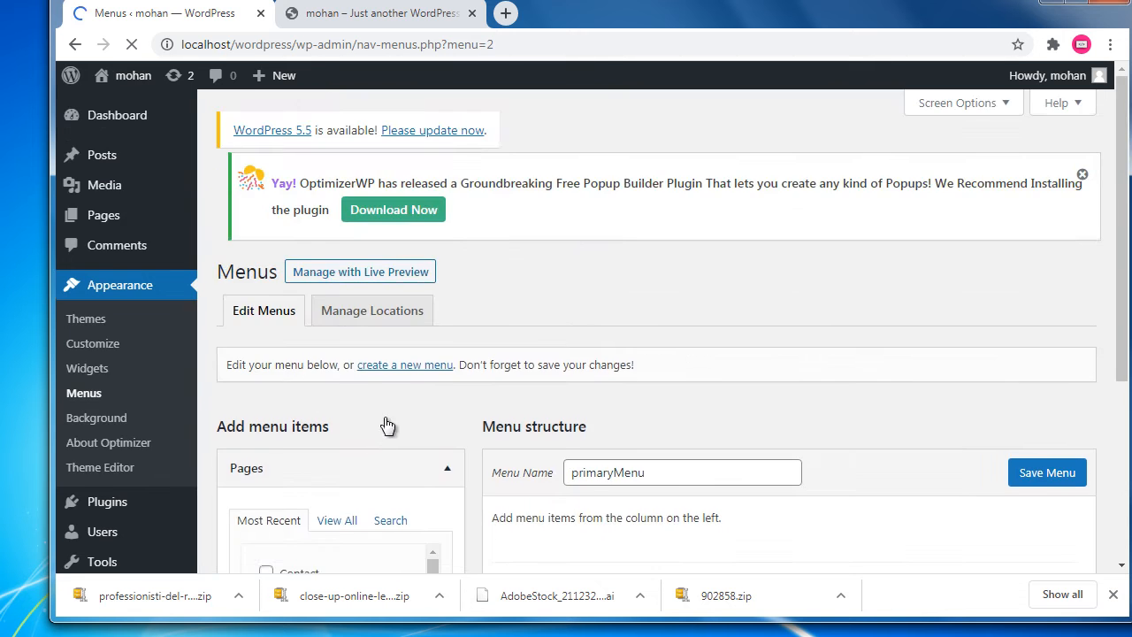
Review the menu editing instructions and the theme's menu locations, and return to editing primaryMenu.
{"action": "scroll", "coordinate": [482, 445], "scroll_direction": "down", "scroll_amount": 2}
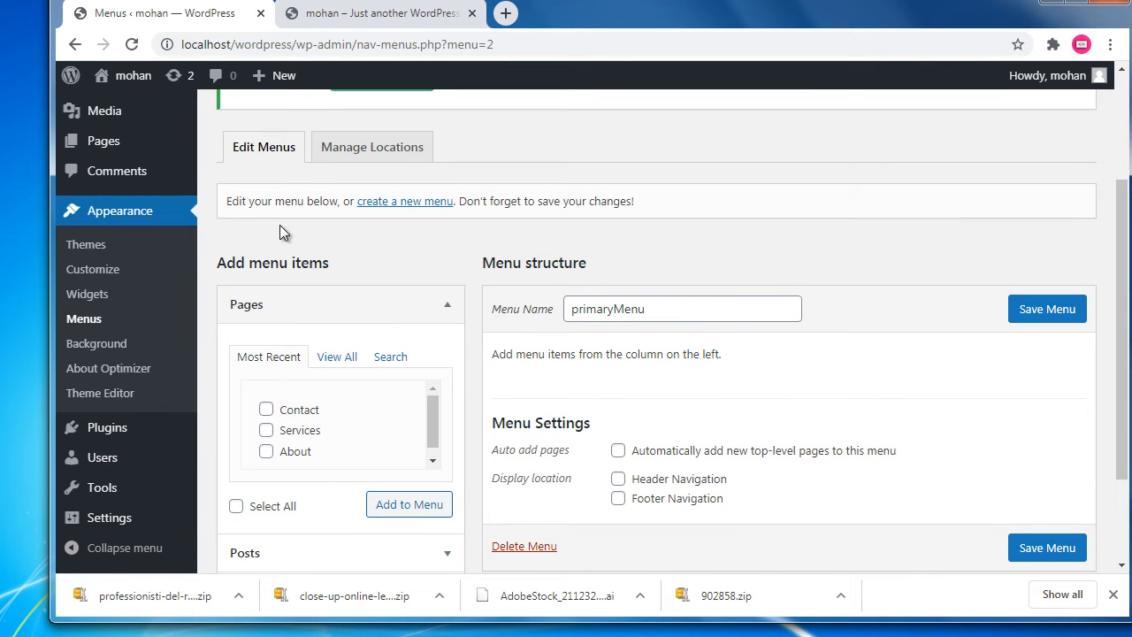
{"action": "left_click", "coordinate": [261, 152]}
{"action": "left_click_drag", "start_coordinate": [243, 208], "coordinate": [633, 204]}
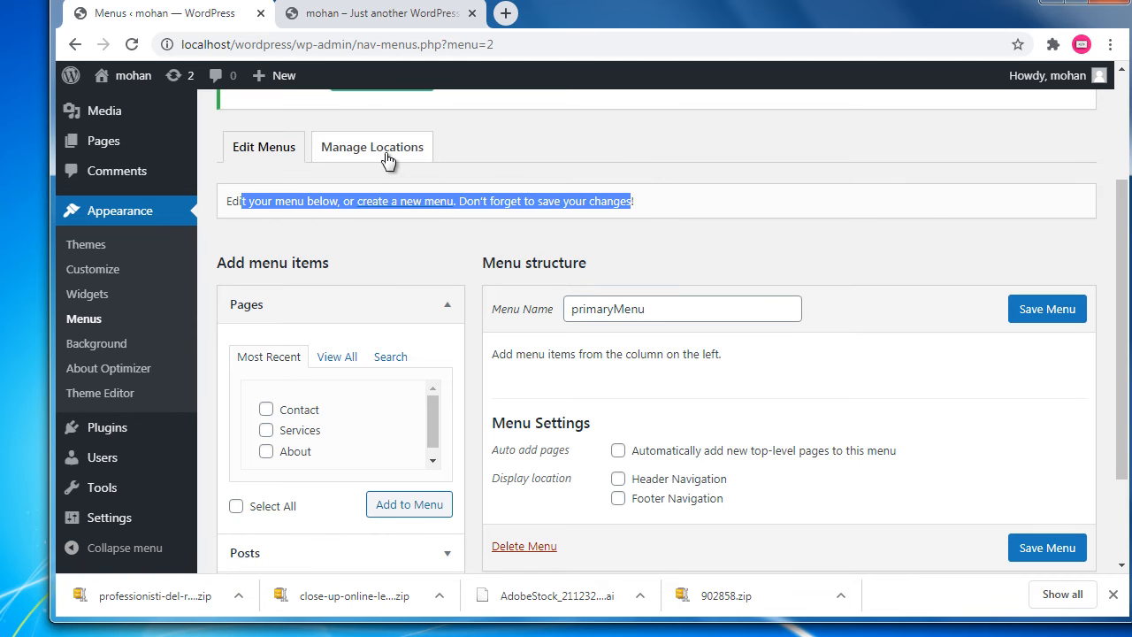
{"action": "left_click", "coordinate": [386, 157]}
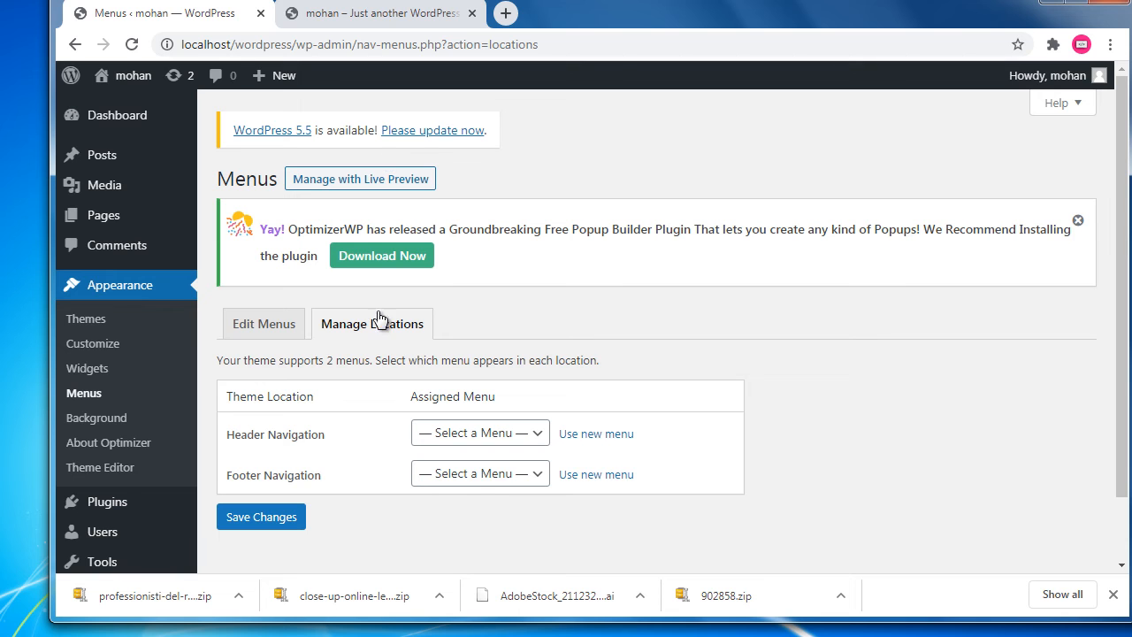
{"action": "left_click", "coordinate": [289, 335]}
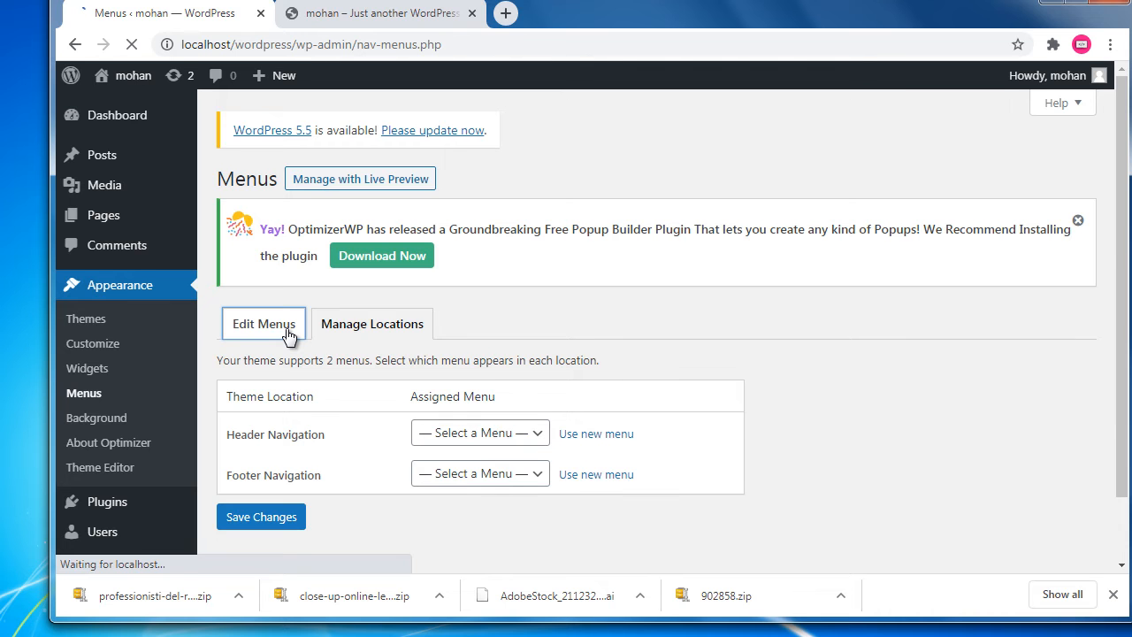
Examine the Header Navigation and Footer Navigation display location options in primaryMenu's settings.
{"action": "scroll", "coordinate": [681, 467], "scroll_direction": "down", "scroll_amount": 3}
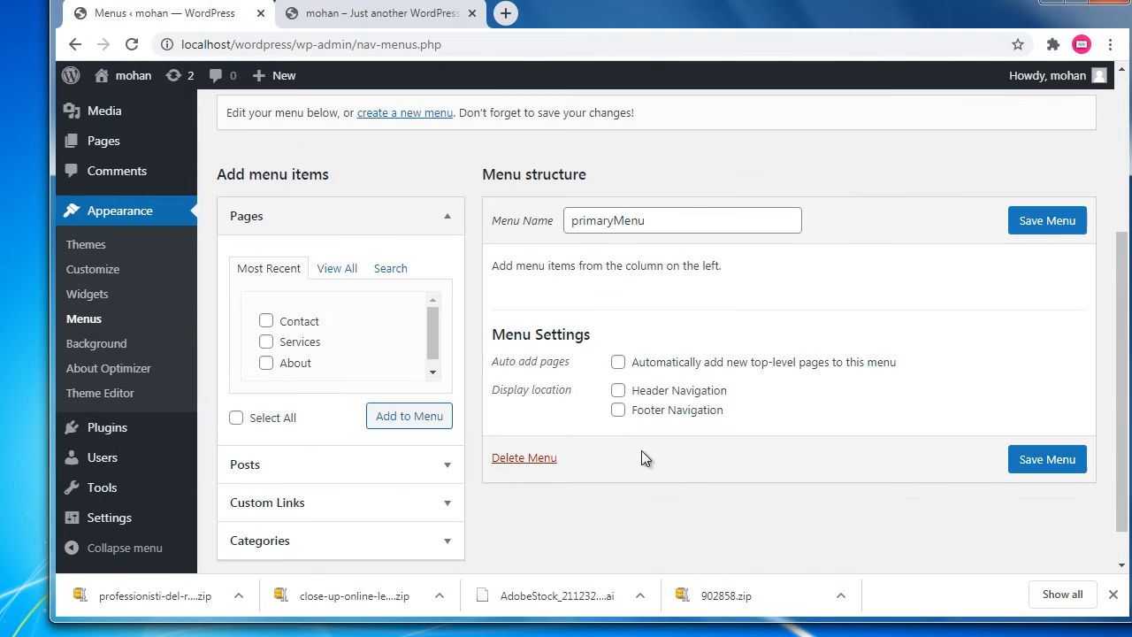
{"action": "left_click_drag", "start_coordinate": [504, 392], "coordinate": [560, 393]}
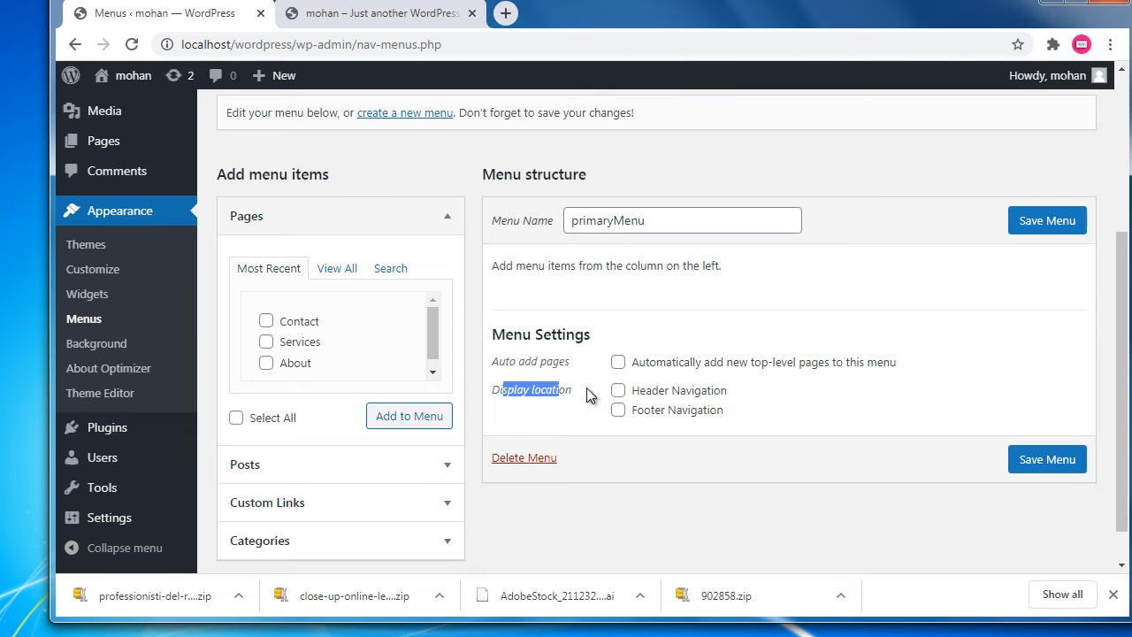
{"action": "left_click", "coordinate": [808, 405]}
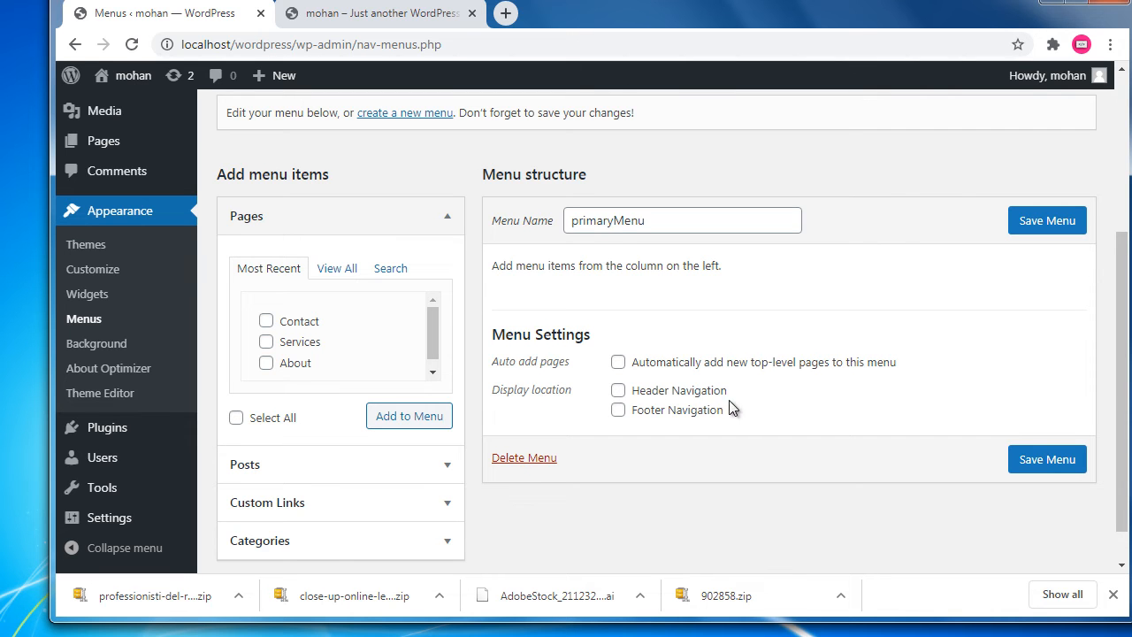
{"action": "left_click_drag", "start_coordinate": [639, 395], "coordinate": [717, 399]}
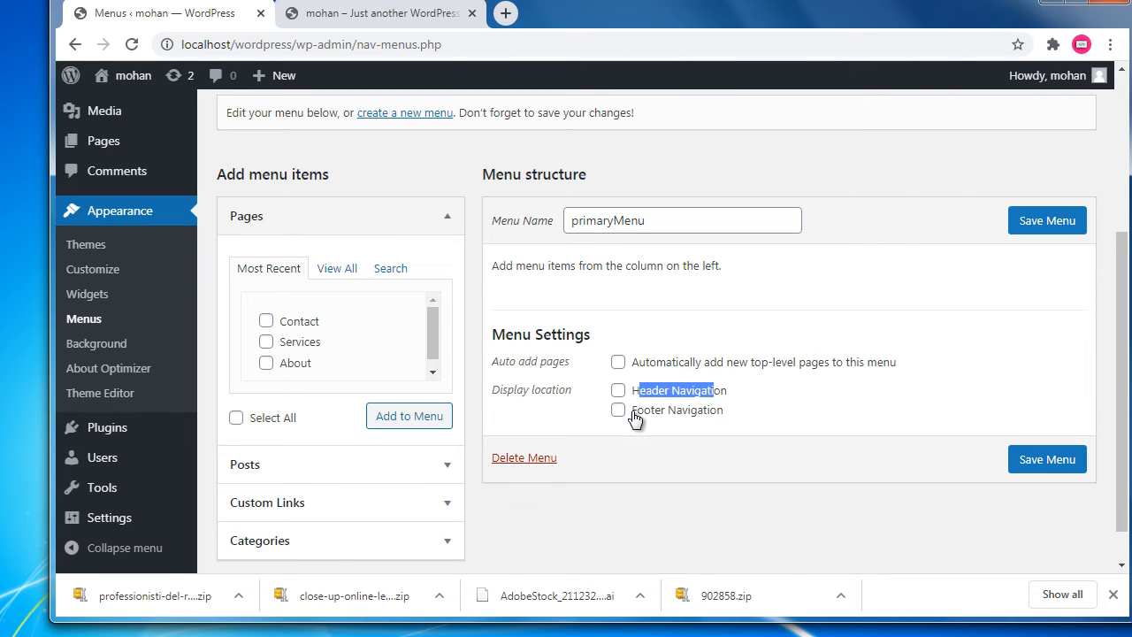
{"action": "left_click_drag", "start_coordinate": [637, 413], "coordinate": [695, 418]}
{"action": "left_click", "coordinate": [798, 419]}
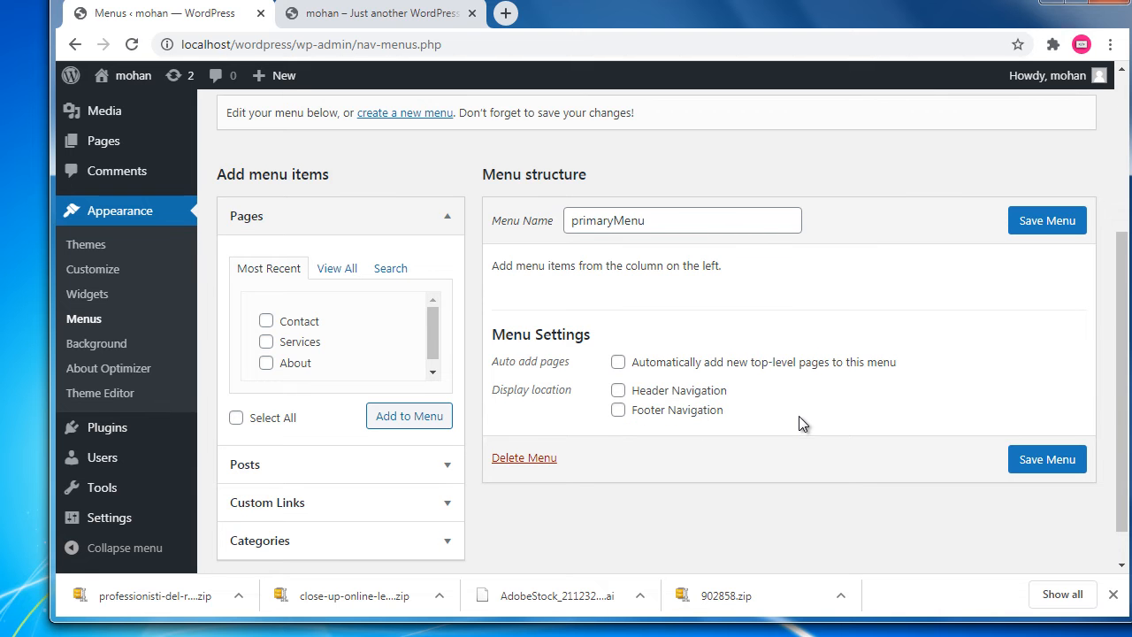
{"action": "scroll", "coordinate": [801, 423], "scroll_direction": "up", "scroll_amount": 2}
{"action": "scroll", "coordinate": [799, 422], "scroll_direction": "down", "scroll_amount": 2}
{"action": "mouse_move", "coordinate": [508, 385]}
{"action": "left_mouse_down"}
{"action": "mouse_move", "coordinate": [561, 387]}
{"action": "mouse_move", "coordinate": [517, 390]}
{"action": "left_mouse_up"}
{"action": "scroll", "coordinate": [469, 400], "scroll_direction": "up", "scroll_amount": 3}
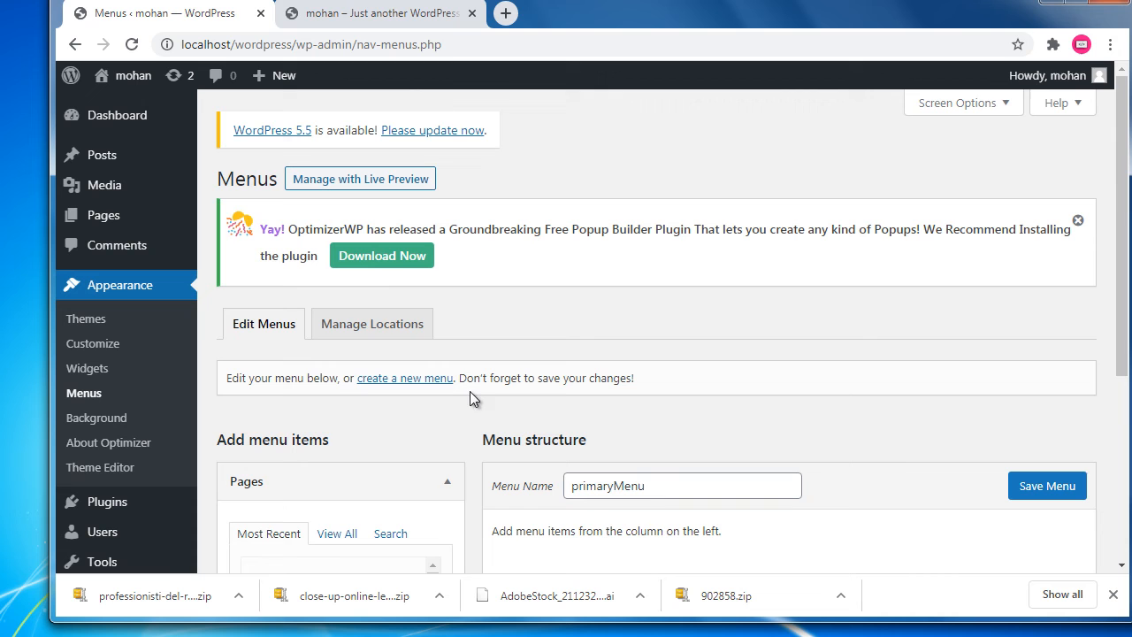
Open the menu locations page and check which menus can be assigned to Header Navigation and Footer Navigation.
{"action": "left_click", "coordinate": [370, 327]}
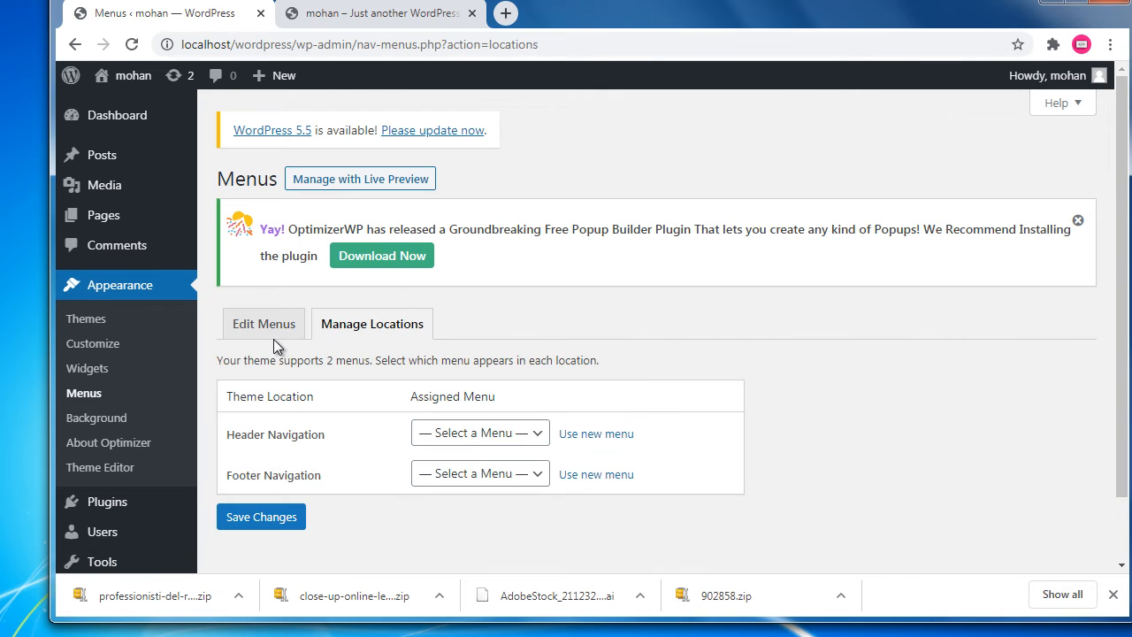
{"action": "left_click_drag", "start_coordinate": [234, 434], "coordinate": [292, 436]}
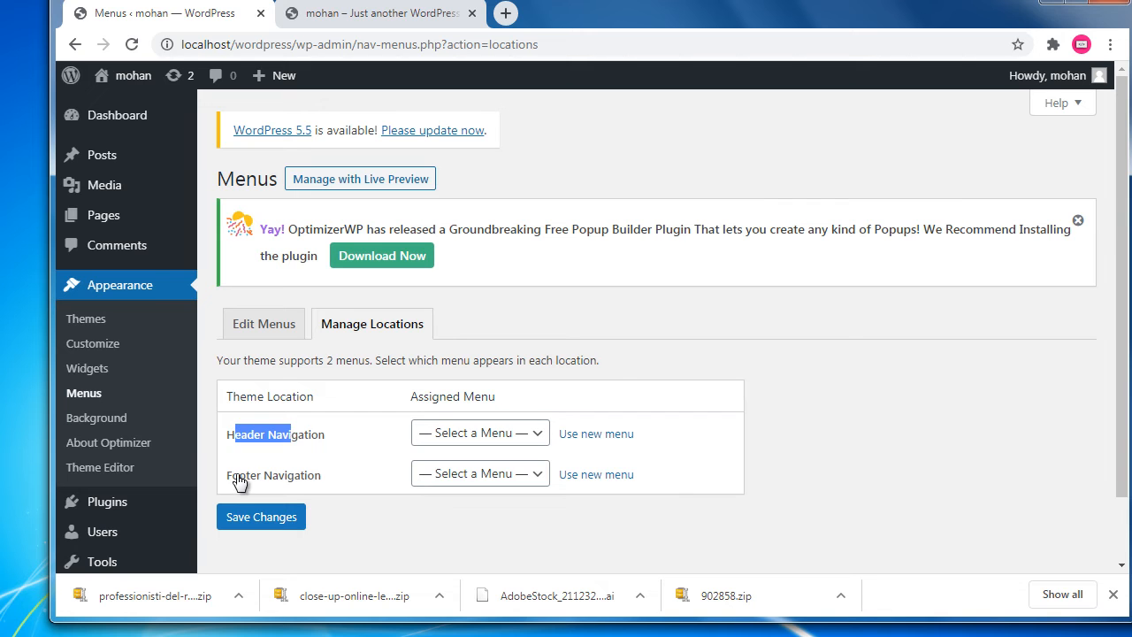
{"action": "left_click_drag", "start_coordinate": [239, 478], "coordinate": [304, 477]}
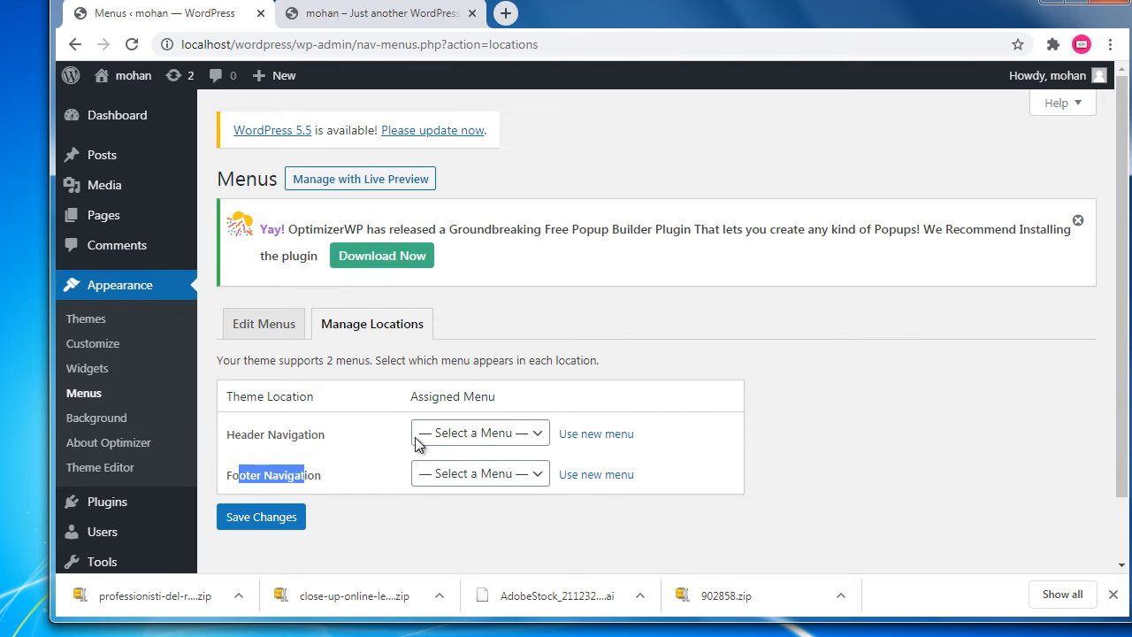
{"action": "left_click", "coordinate": [474, 433]}
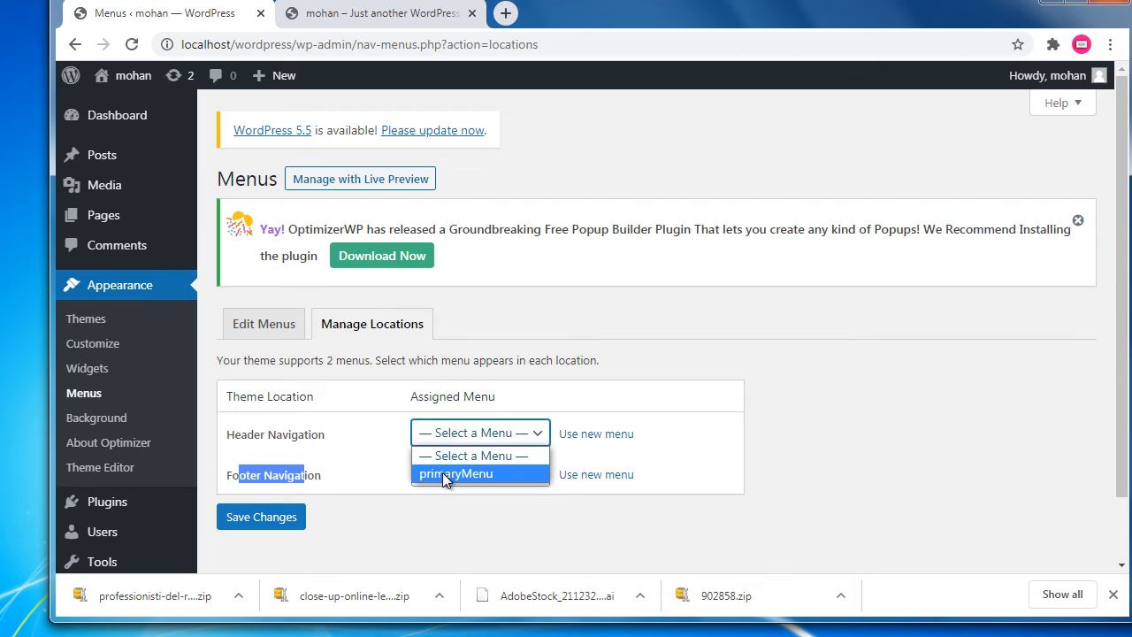
{"action": "left_click", "coordinate": [339, 476]}
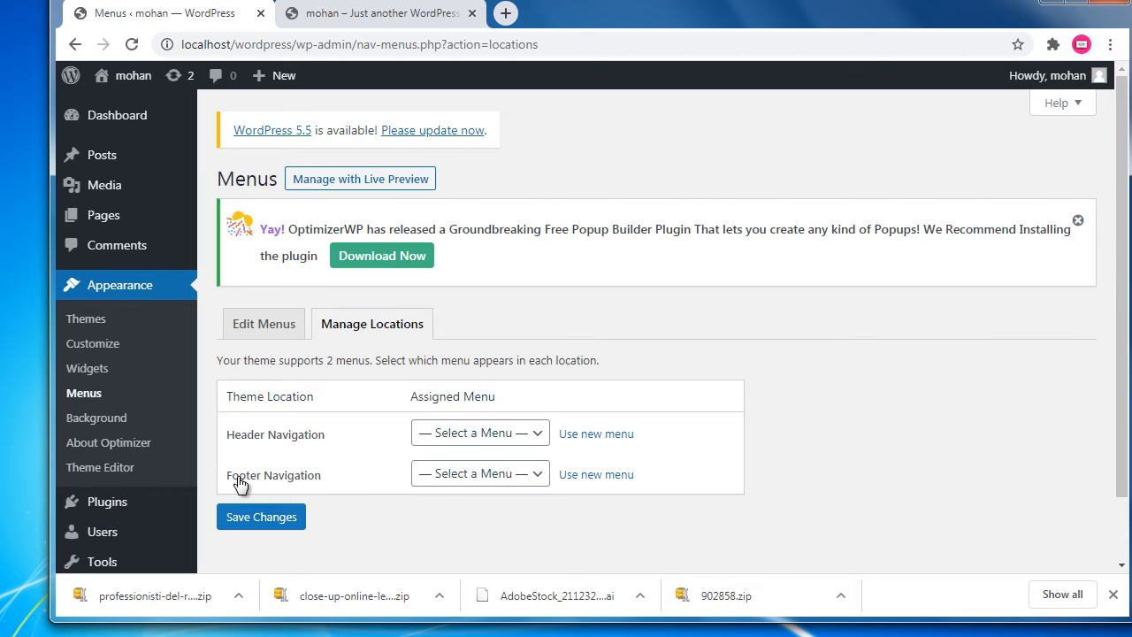
{"action": "left_click", "coordinate": [455, 476]}
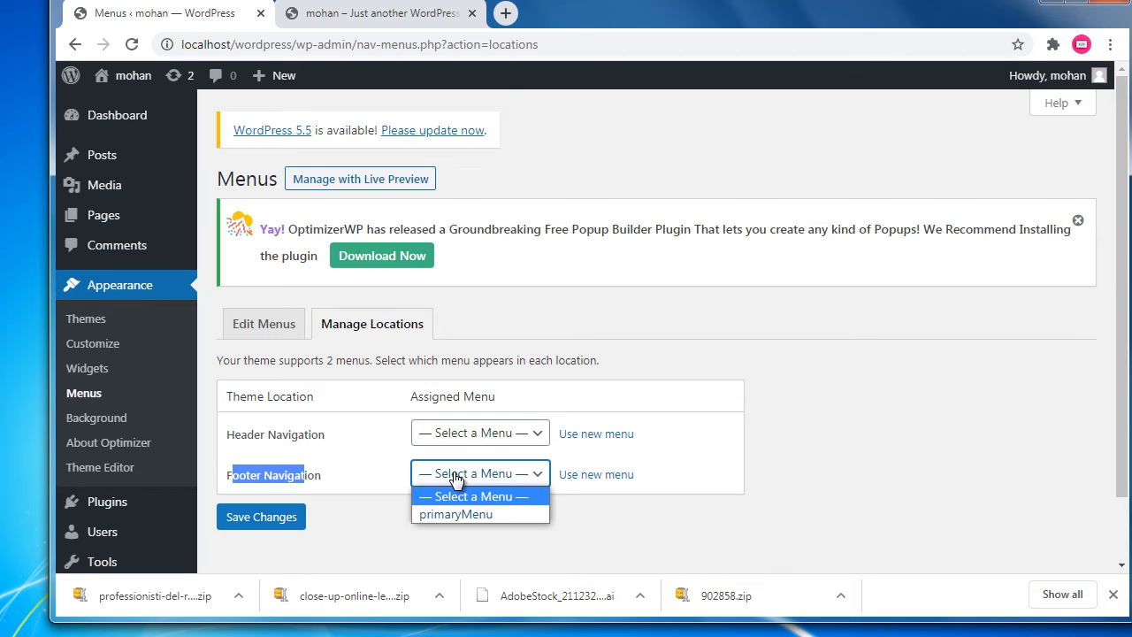
{"action": "left_click", "coordinate": [346, 469]}
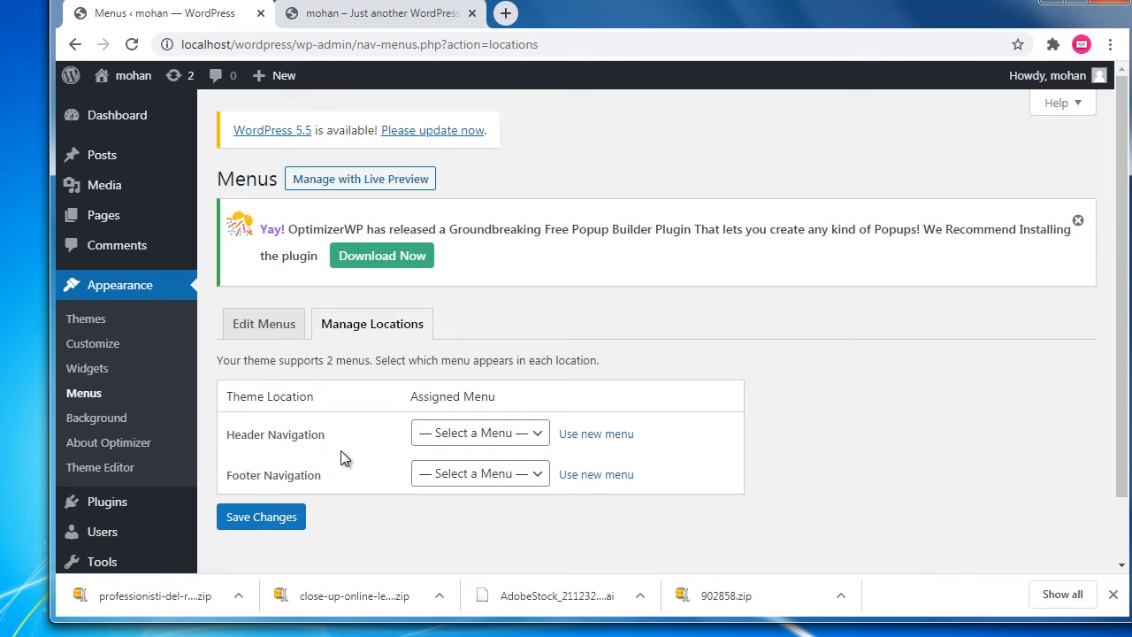
Return to editing primaryMenu and review the option to create another menu and the display location settings.
{"action": "left_click", "coordinate": [280, 325]}
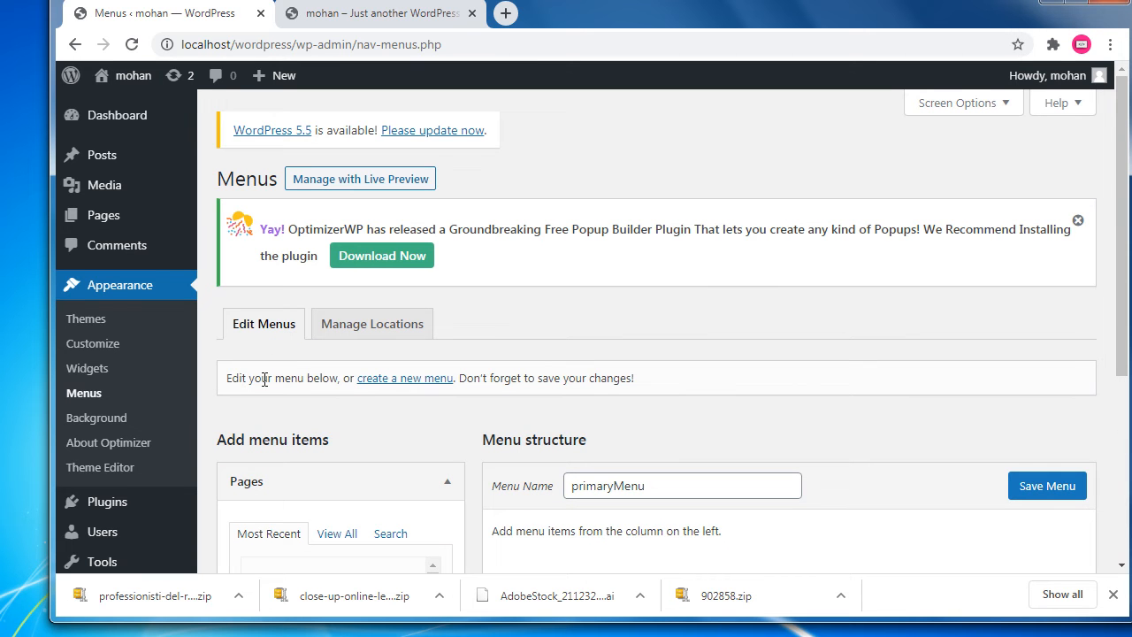
{"action": "left_click_drag", "start_coordinate": [241, 379], "coordinate": [324, 379]}
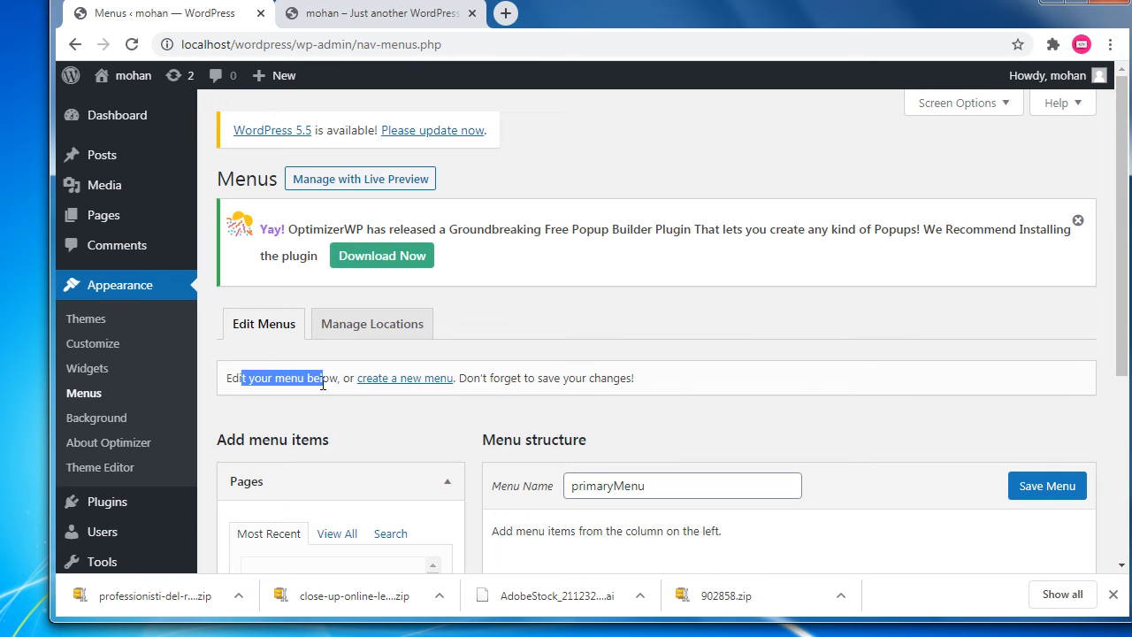
{"action": "left_click", "coordinate": [423, 403]}
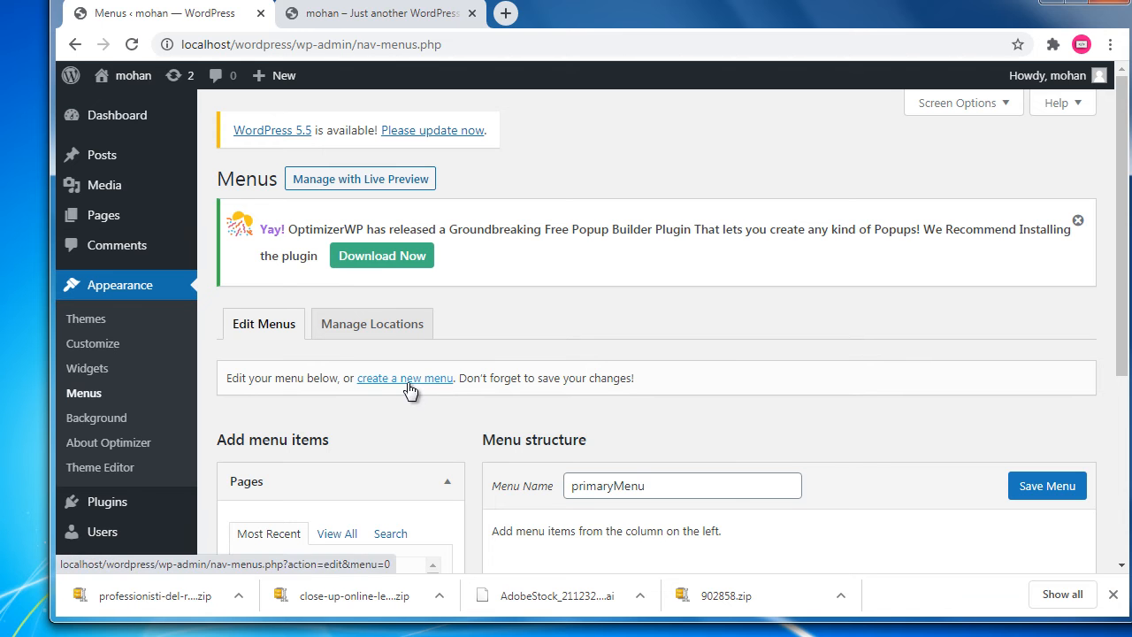
{"action": "scroll", "coordinate": [672, 383], "scroll_direction": "down", "scroll_amount": 3}
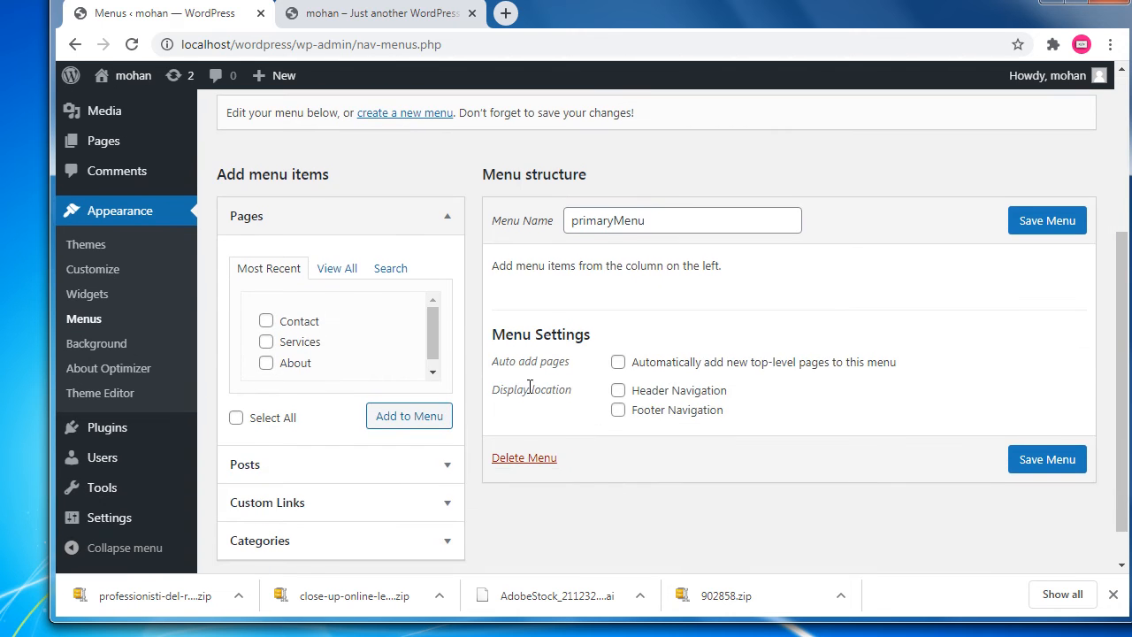
{"action": "left_click_drag", "start_coordinate": [510, 392], "coordinate": [568, 390]}
{"action": "scroll", "coordinate": [599, 430], "scroll_direction": "up", "scroll_amount": 2}
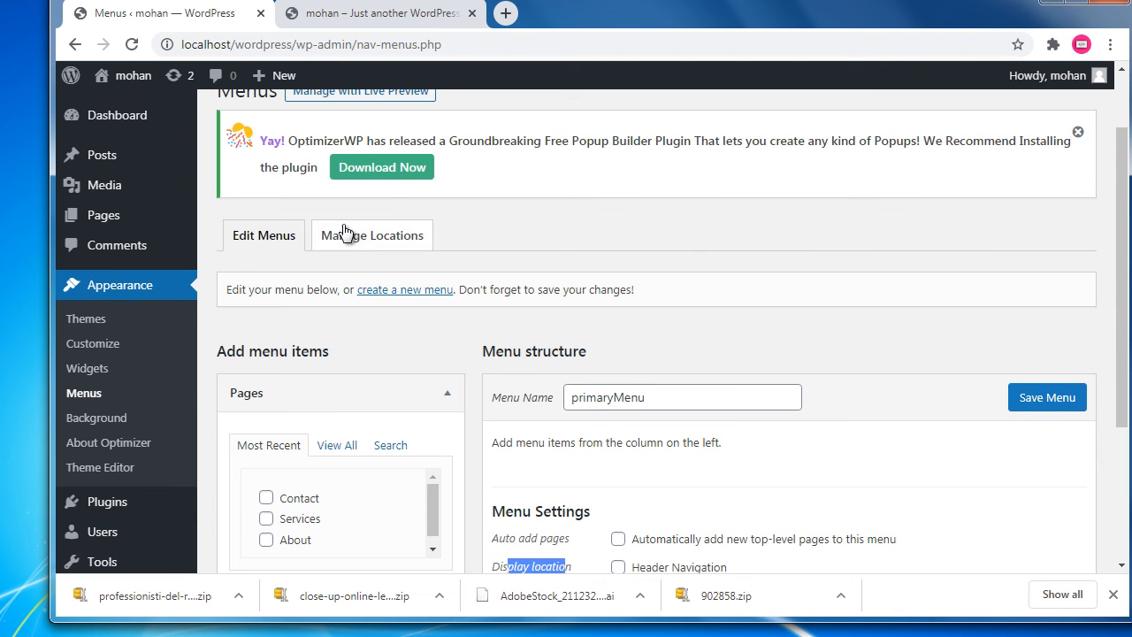
Create a second navigation menu named footerNav.
{"action": "left_click", "coordinate": [421, 291]}
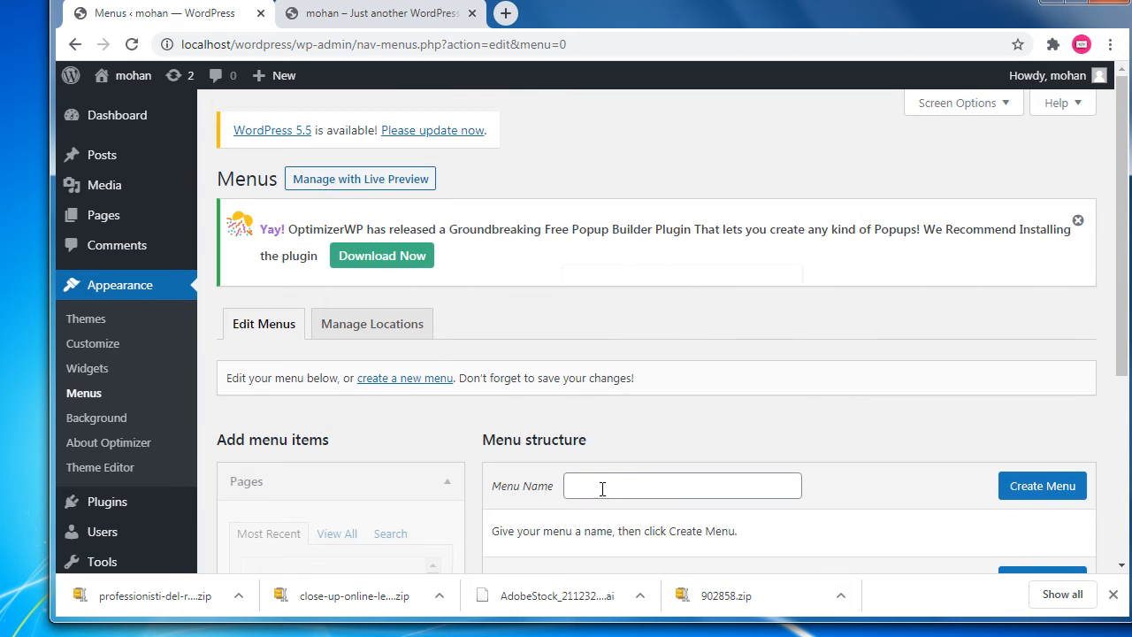
{"action": "left_click", "coordinate": [603, 488]}
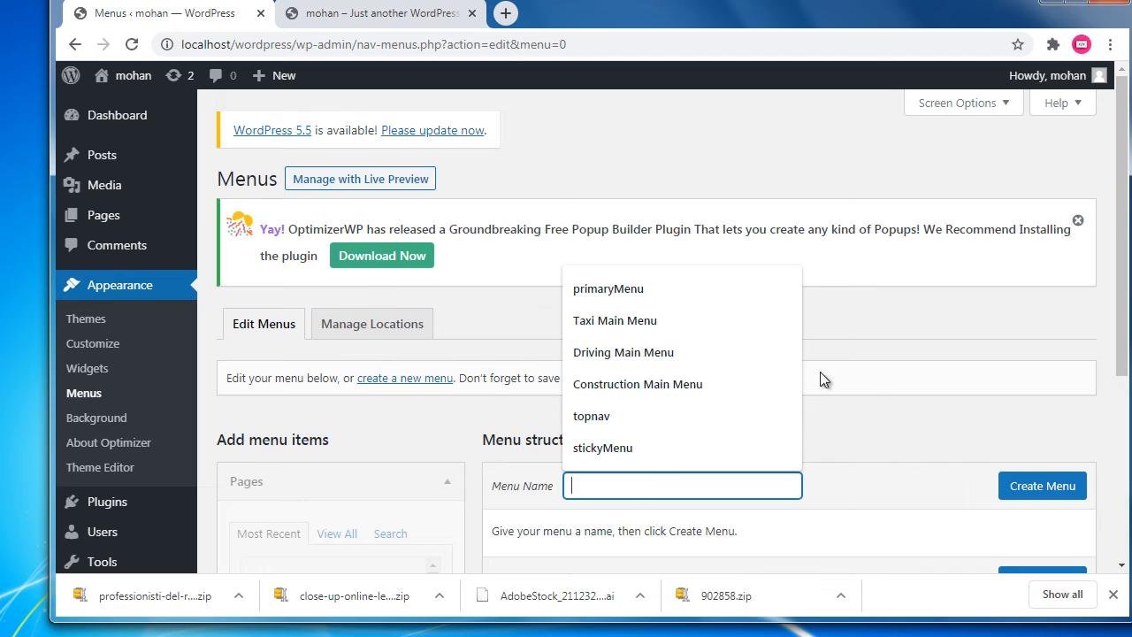
{"action": "type", "text": "f"}
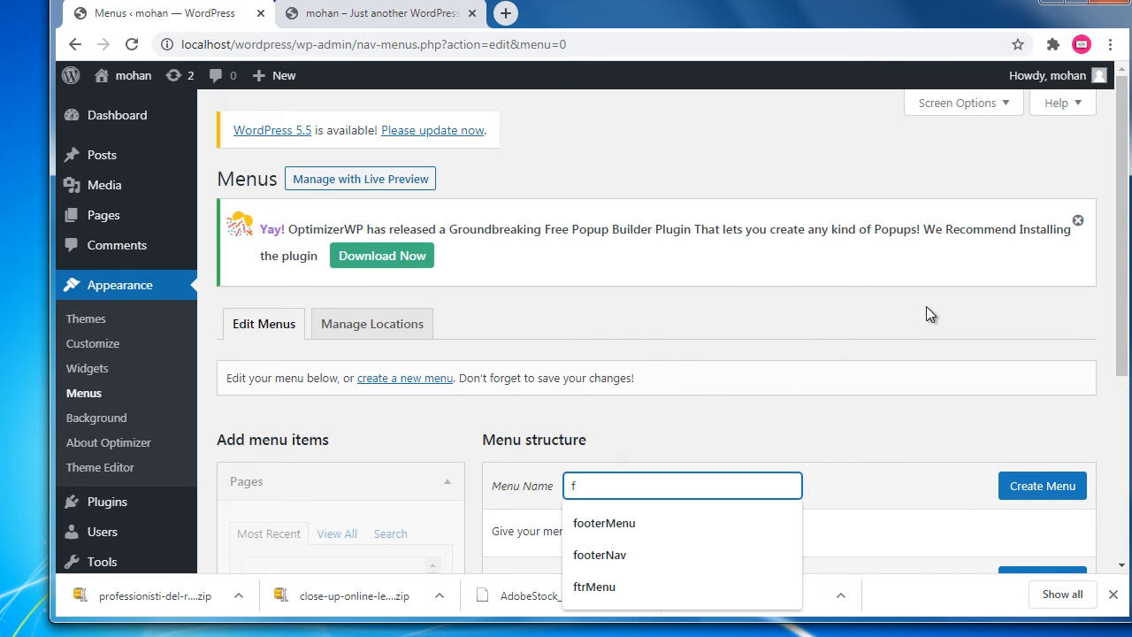
{"action": "type", "text": "ooterNav"}
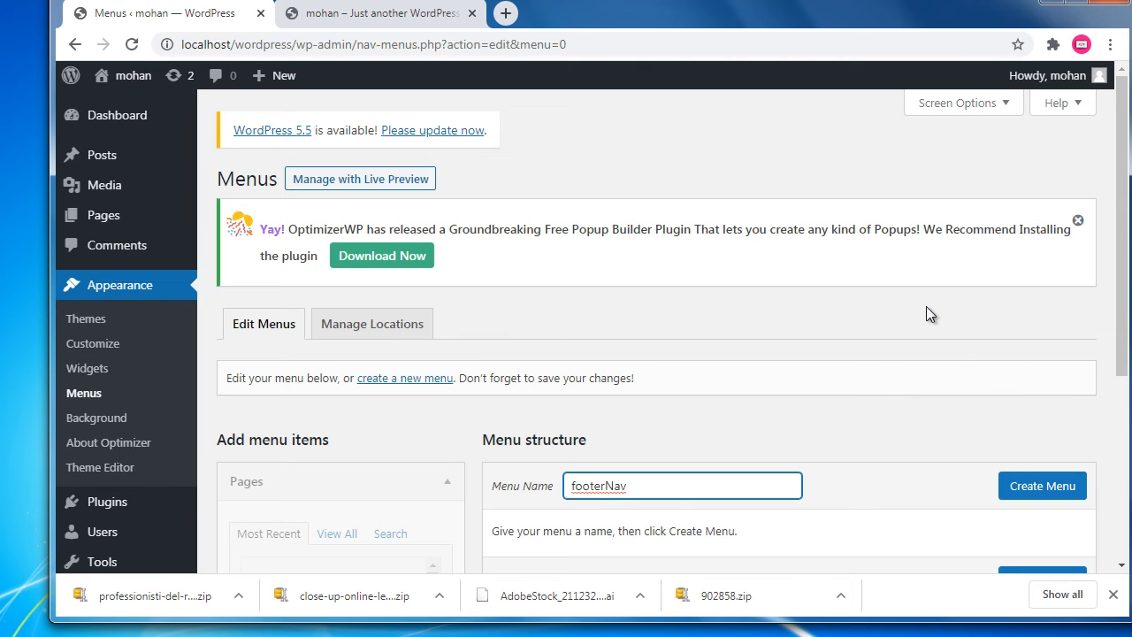
{"action": "left_click", "coordinate": [1037, 485]}
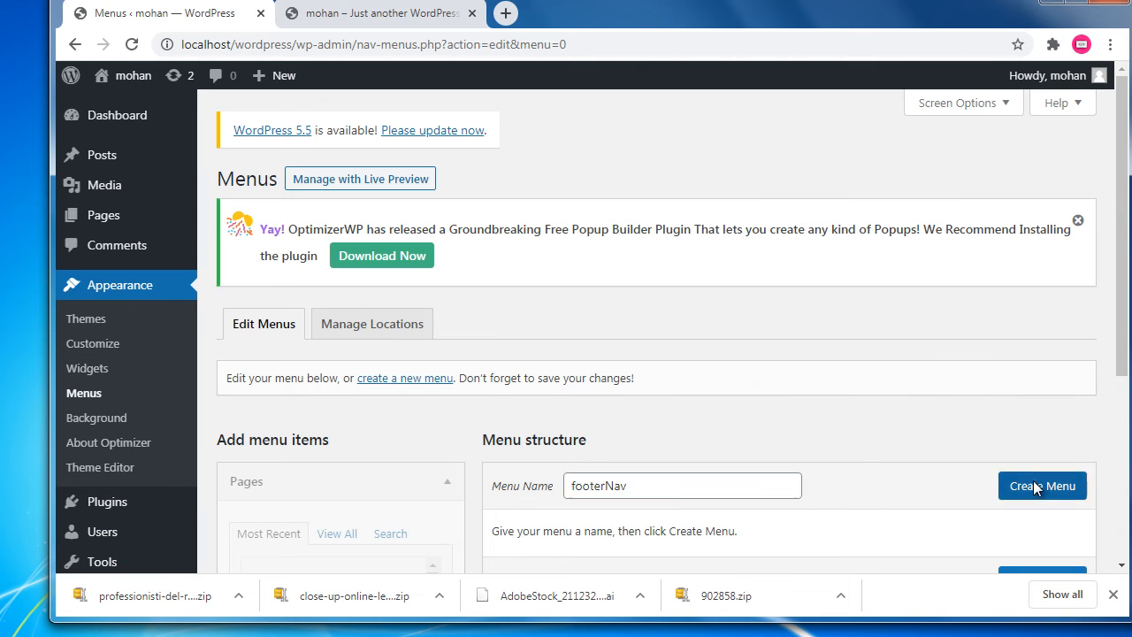
Assign footerNav to the Footer Navigation display location and save the menu.
{"action": "scroll", "coordinate": [834, 375], "scroll_direction": "down", "scroll_amount": 3}
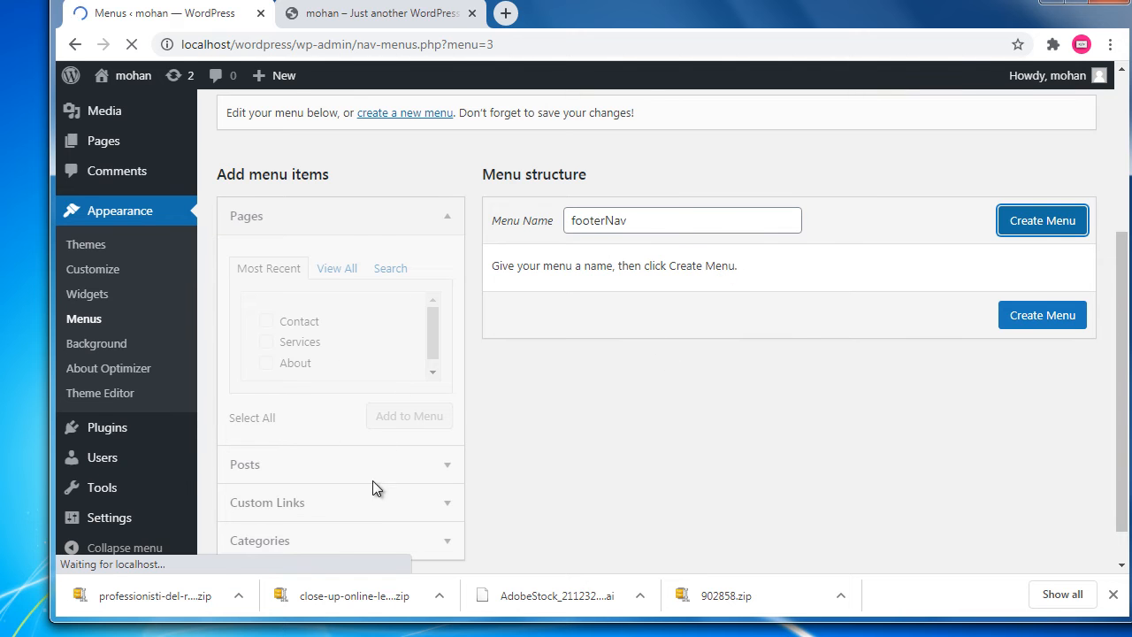
{"action": "scroll", "coordinate": [651, 460], "scroll_direction": "down", "scroll_amount": 3}
{"action": "scroll", "coordinate": [657, 412], "scroll_direction": "down", "scroll_amount": 2}
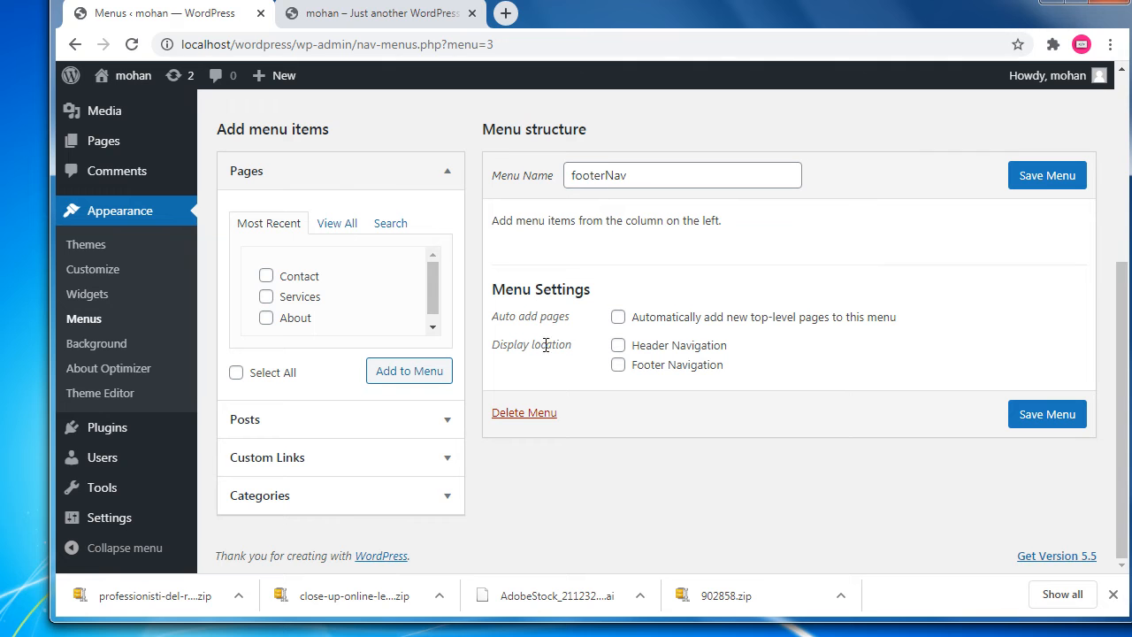
{"action": "left_click_drag", "start_coordinate": [492, 345], "coordinate": [559, 348]}
{"action": "left_click", "coordinate": [618, 367]}
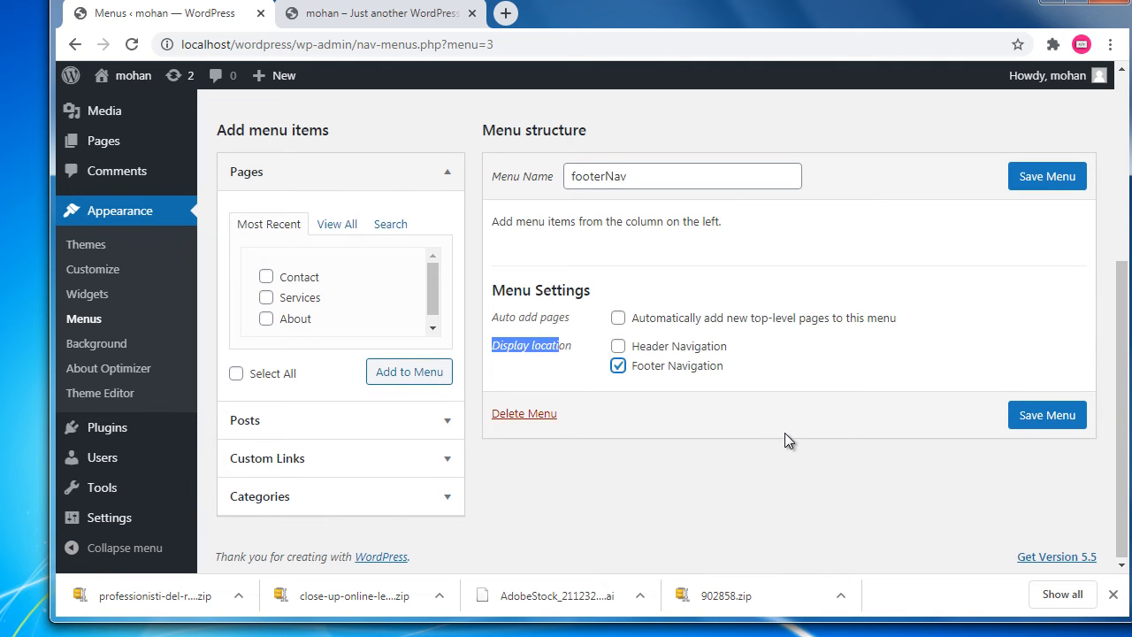
{"action": "scroll", "coordinate": [785, 433], "scroll_direction": "up", "scroll_amount": 1}
{"action": "left_click", "coordinate": [1048, 264]}
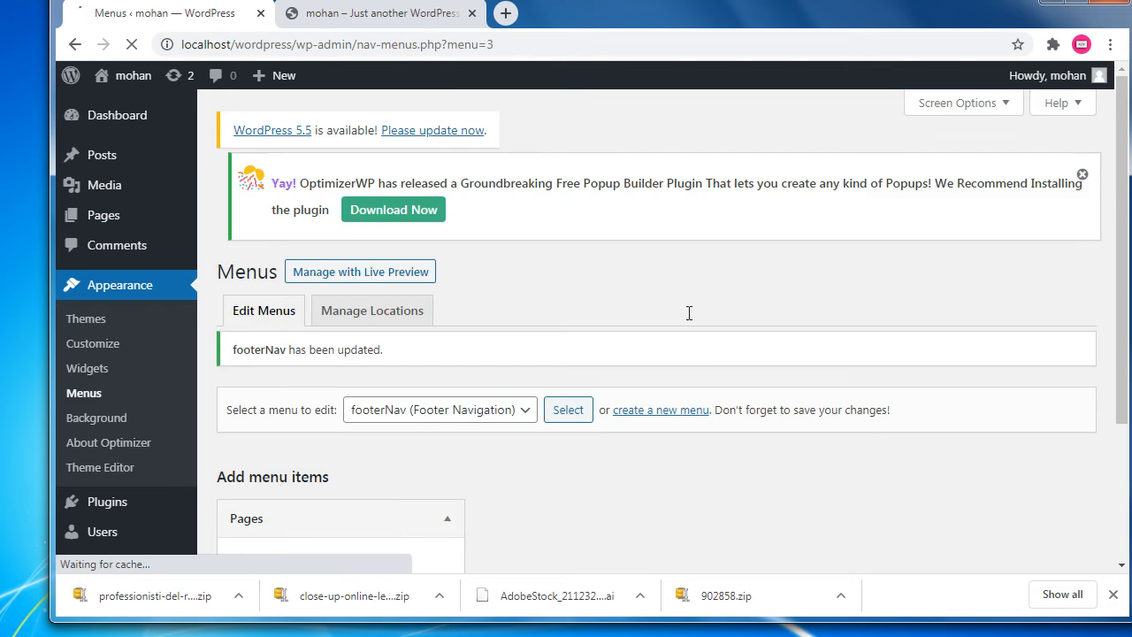
Switch from footerNav to primaryMenu as the menu being edited.
{"action": "scroll", "coordinate": [643, 370], "scroll_direction": "down", "scroll_amount": 2}
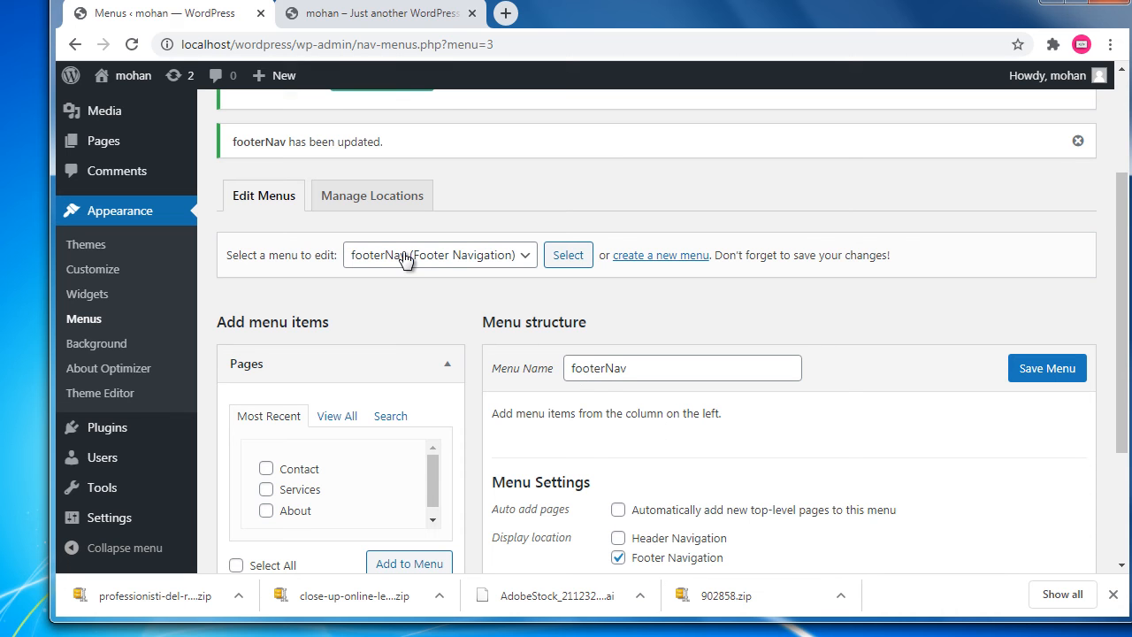
{"action": "left_click", "coordinate": [442, 258]}
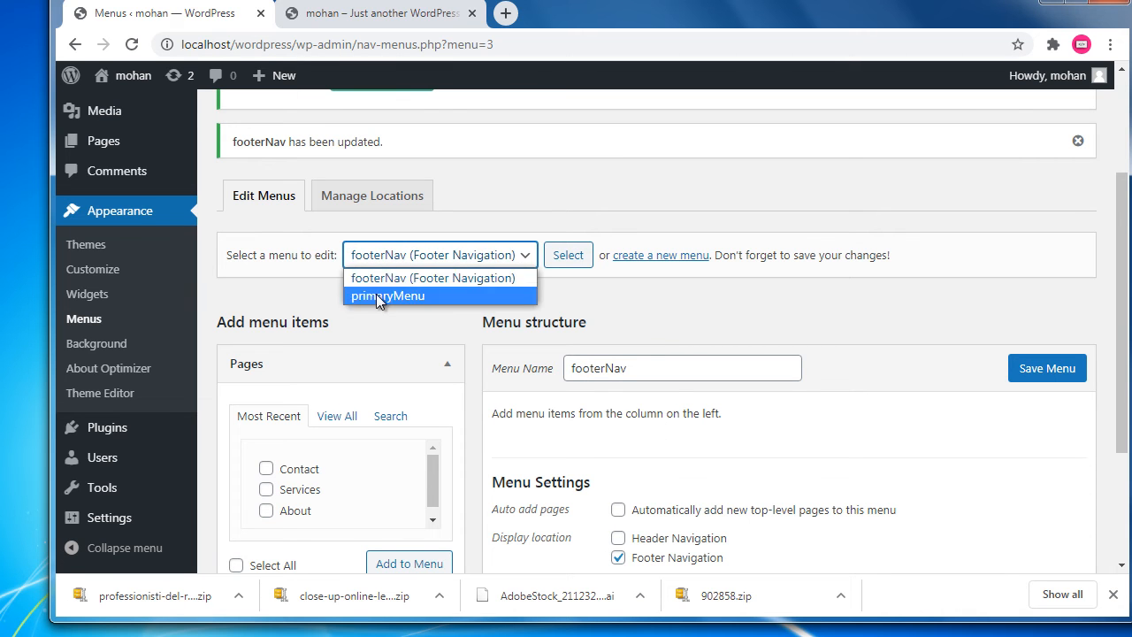
{"action": "left_click_drag", "start_coordinate": [259, 261], "coordinate": [316, 261]}
{"action": "left_click", "coordinate": [414, 259]}
{"action": "left_click", "coordinate": [398, 295]}
{"action": "left_click", "coordinate": [568, 255]}
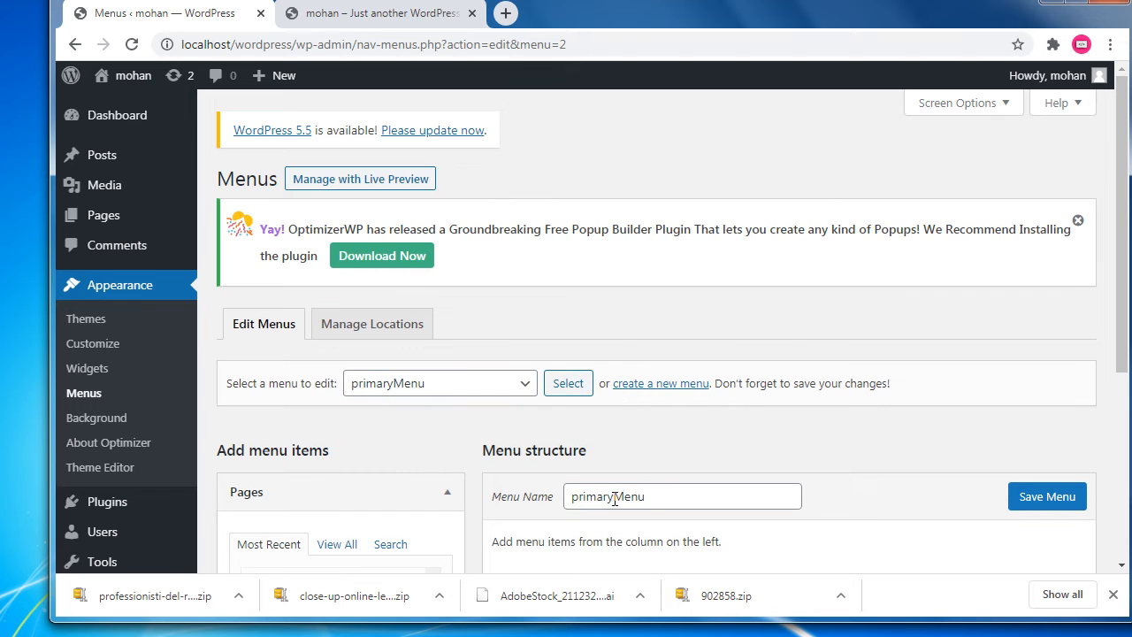
Assign primaryMenu to the Header Navigation display location and save the menu.
{"action": "left_click_drag", "start_coordinate": [636, 497], "coordinate": [561, 505]}
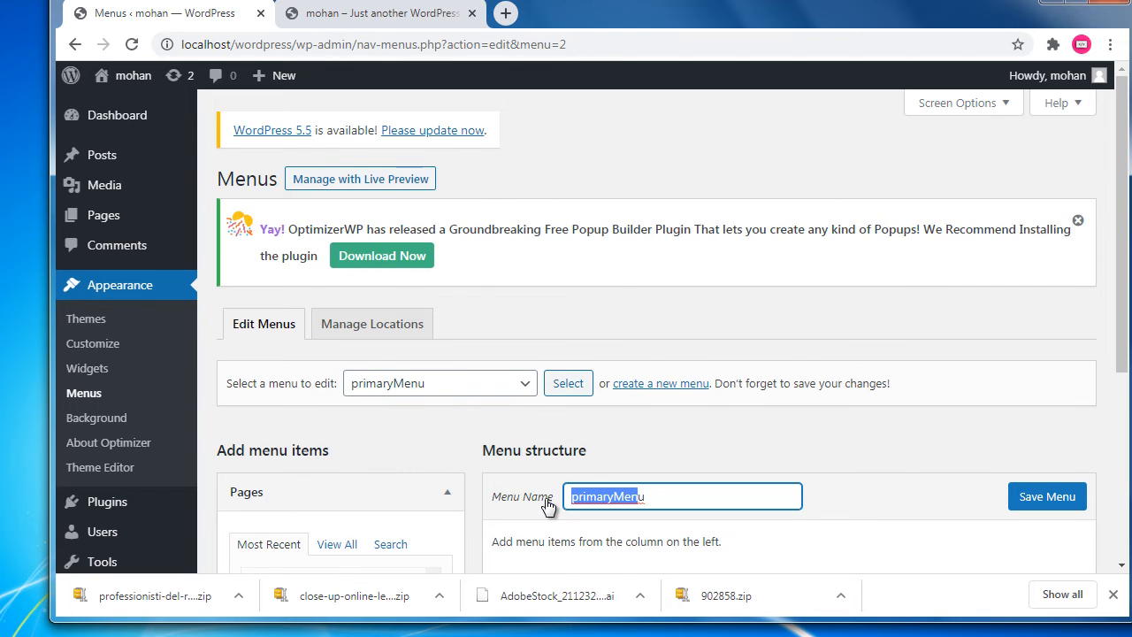
{"action": "scroll", "coordinate": [442, 399], "scroll_direction": "down", "scroll_amount": 3}
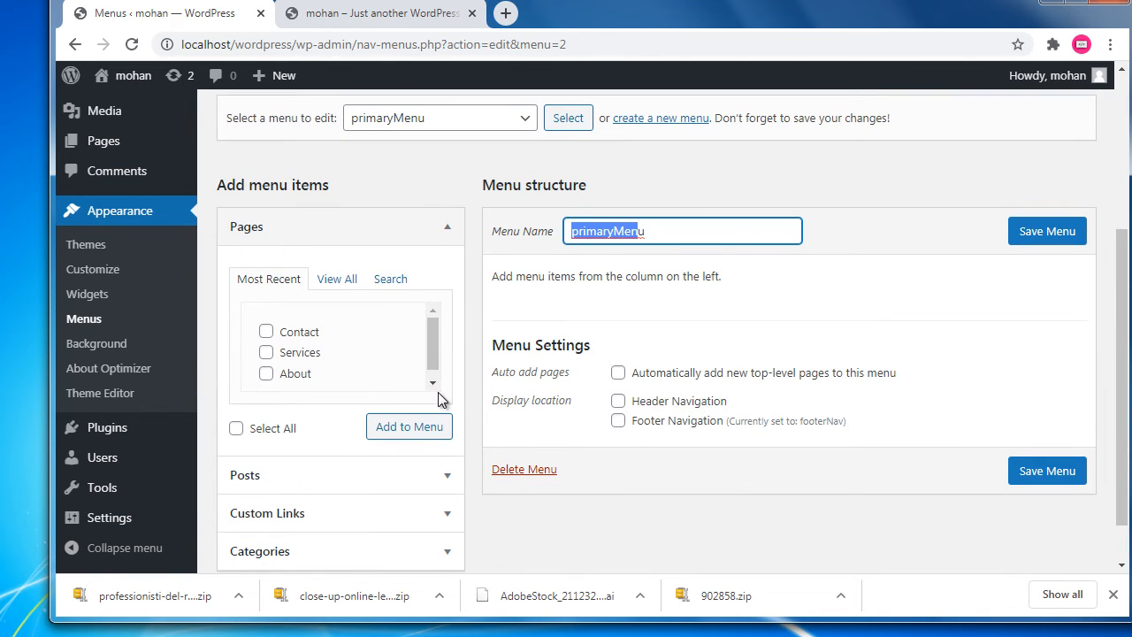
{"action": "left_click", "coordinate": [617, 404]}
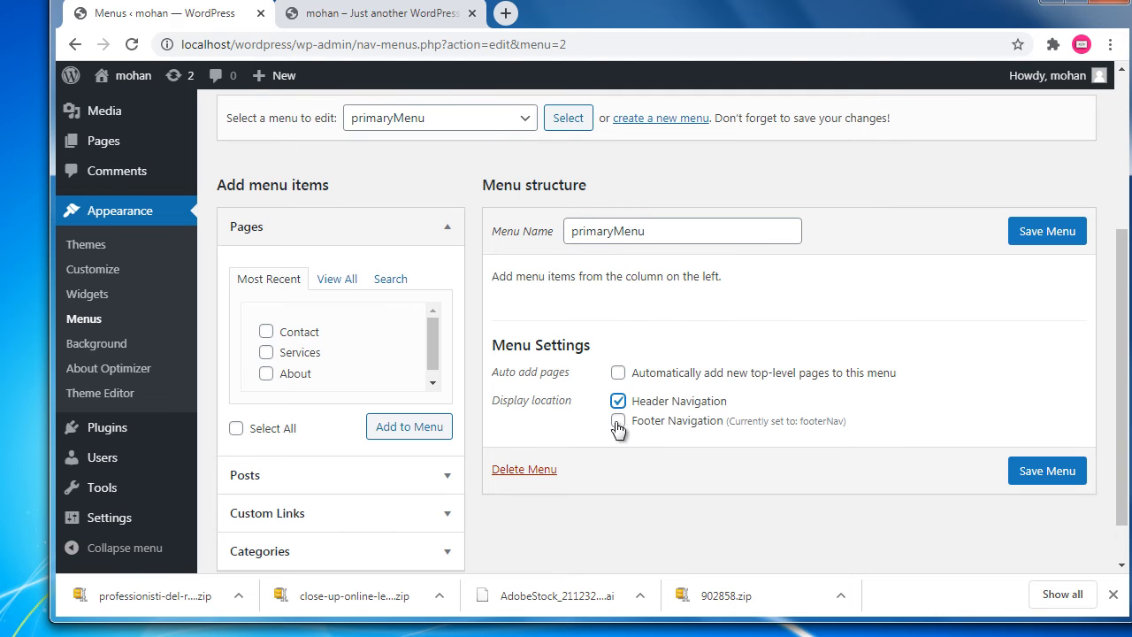
{"action": "left_click", "coordinate": [449, 125]}
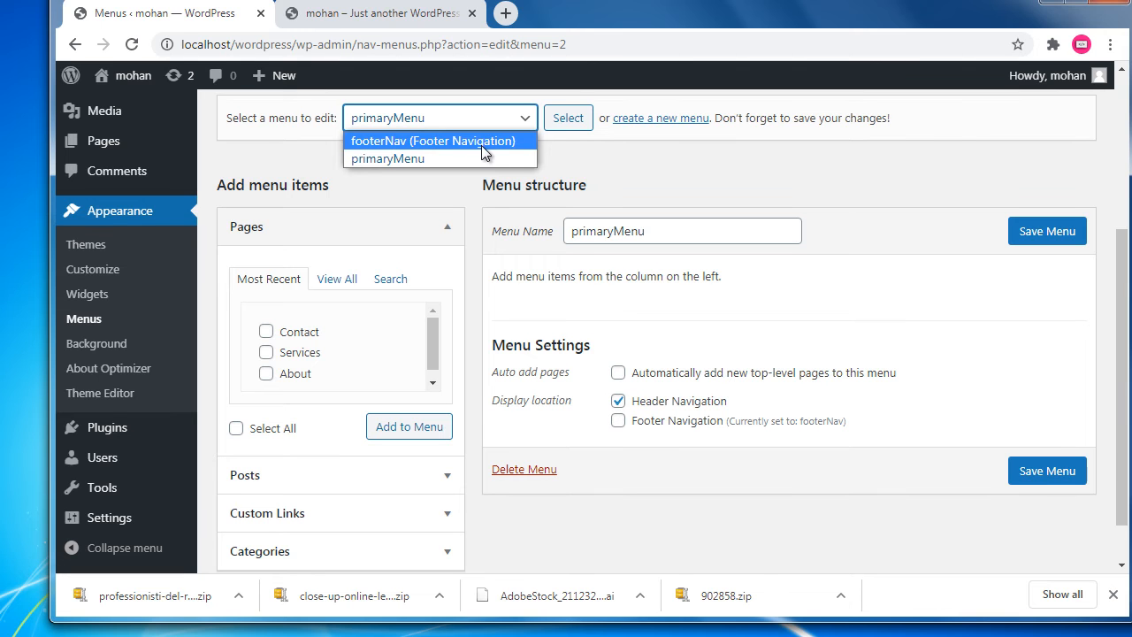
{"action": "left_click", "coordinate": [459, 165]}
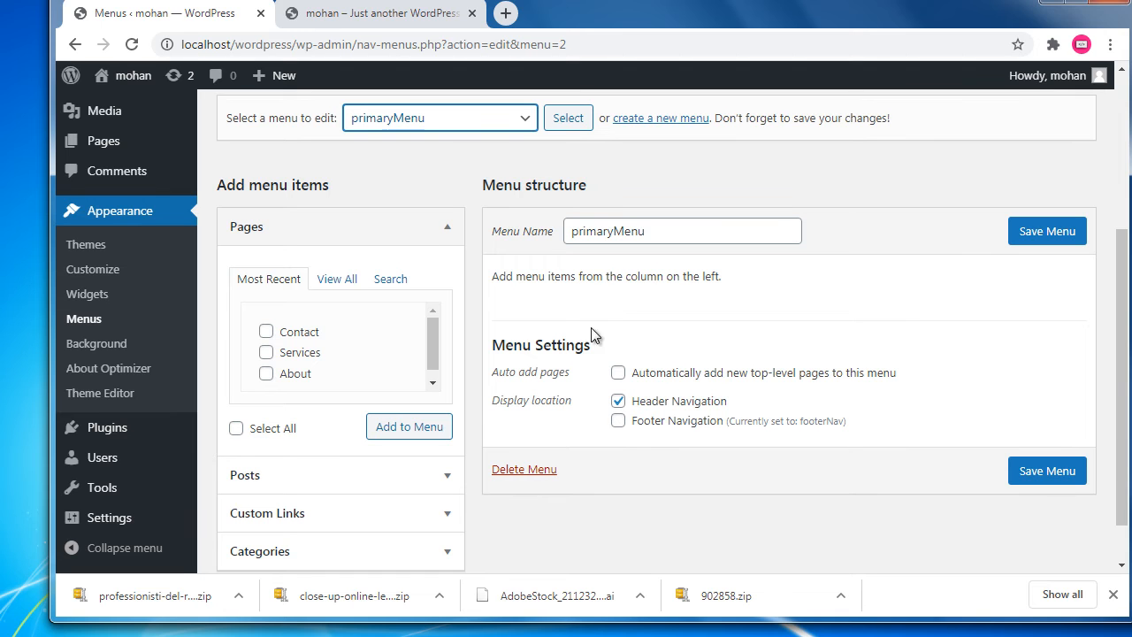
{"action": "left_click", "coordinate": [1040, 235]}
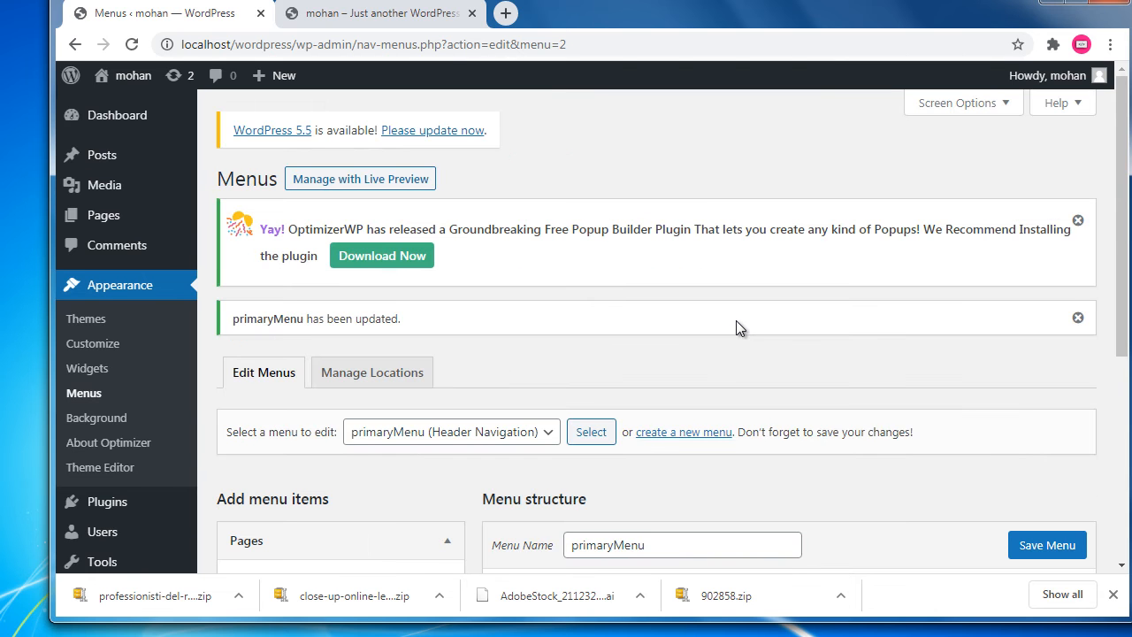
Add the Contact, Services and About pages as items to primaryMenu.
{"action": "scroll", "coordinate": [745, 357], "scroll_direction": "down", "scroll_amount": 4}
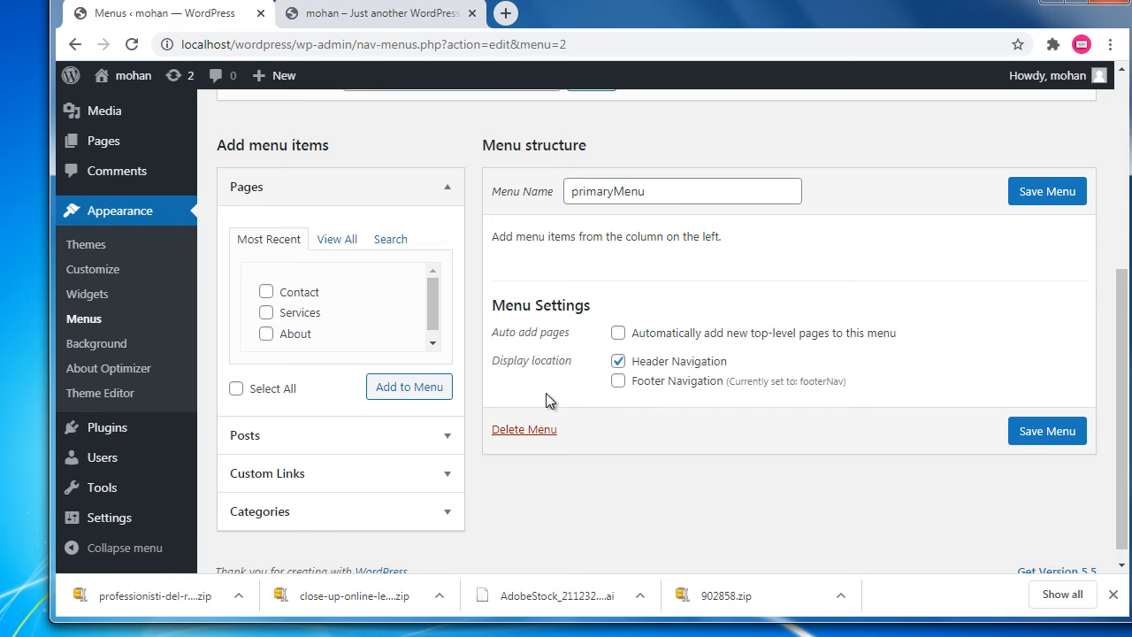
{"action": "scroll", "coordinate": [546, 393], "scroll_direction": "up", "scroll_amount": 1}
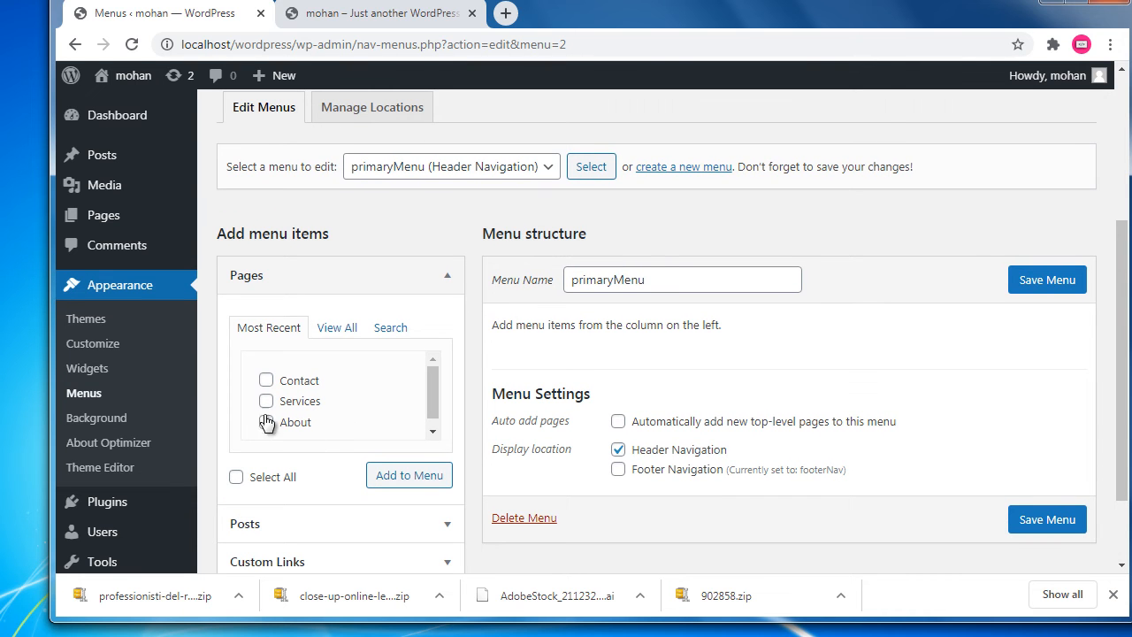
{"action": "left_click", "coordinate": [446, 279]}
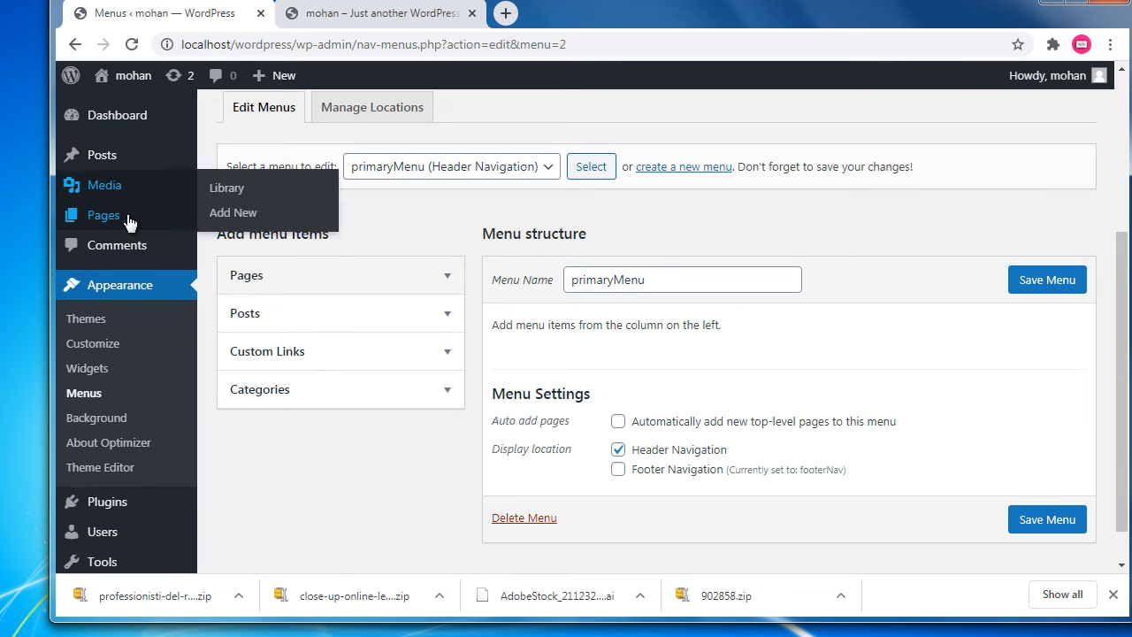
{"action": "mouse_move", "coordinate": [128, 221]}
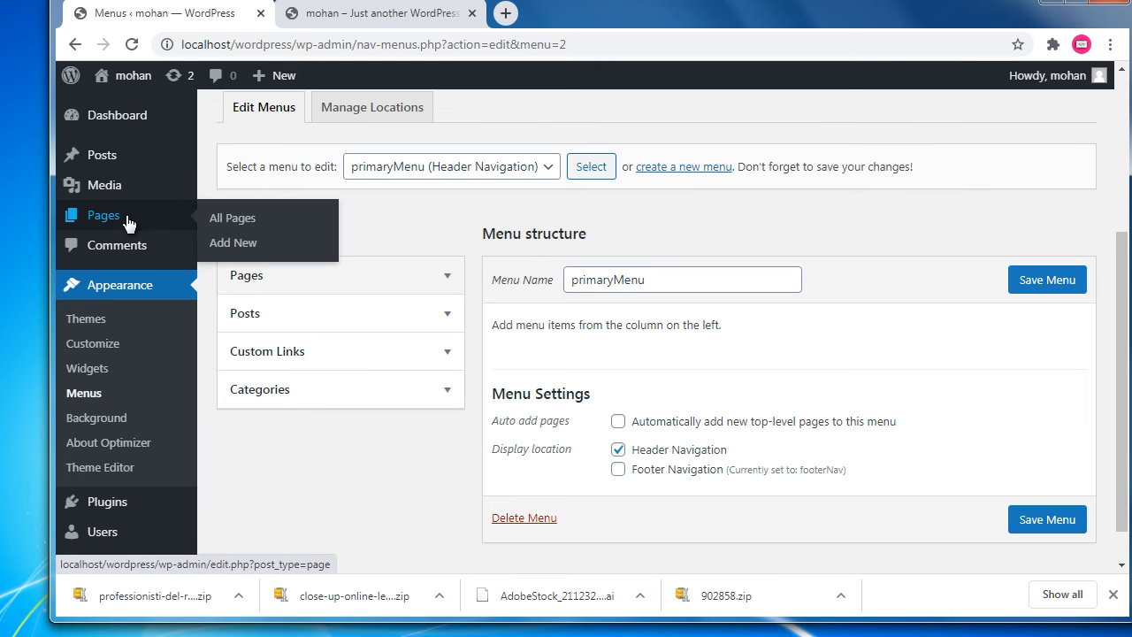
{"action": "left_click", "coordinate": [334, 285]}
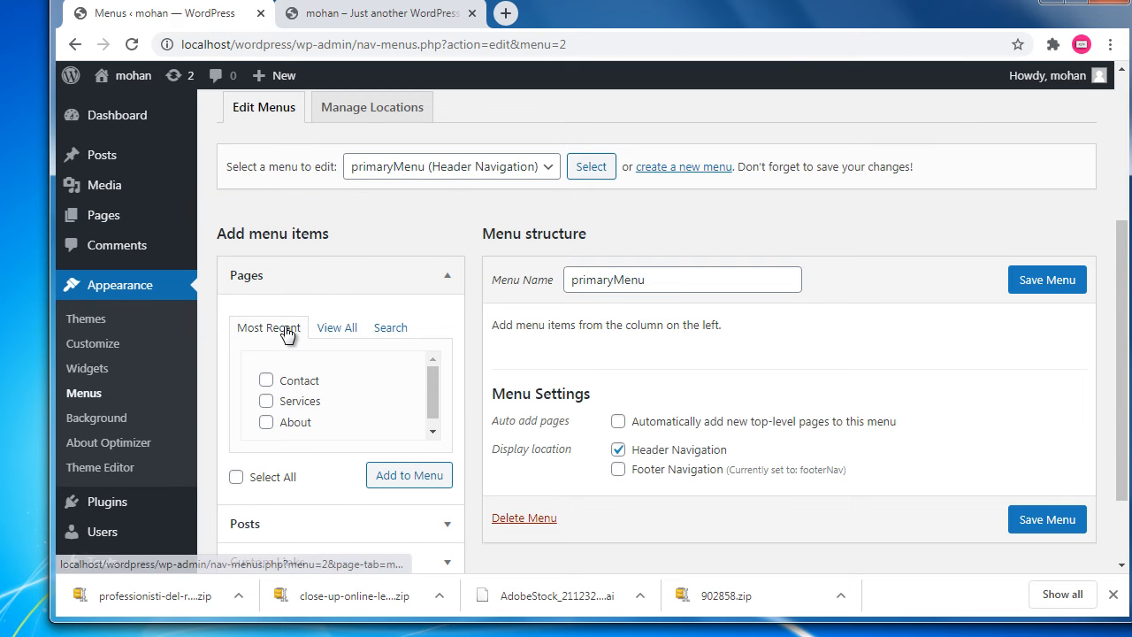
{"action": "scroll", "coordinate": [287, 325], "scroll_direction": "down", "scroll_amount": 1}
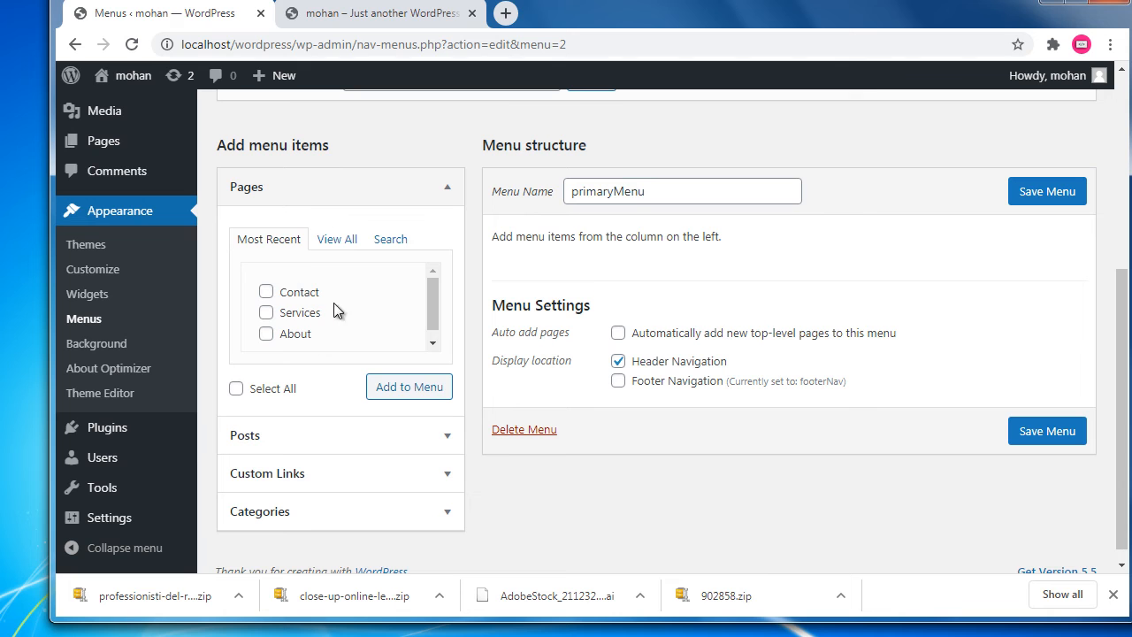
{"action": "left_click", "coordinate": [263, 293]}
{"action": "left_click", "coordinate": [268, 315]}
{"action": "left_click", "coordinate": [268, 336]}
{"action": "left_click", "coordinate": [405, 388]}
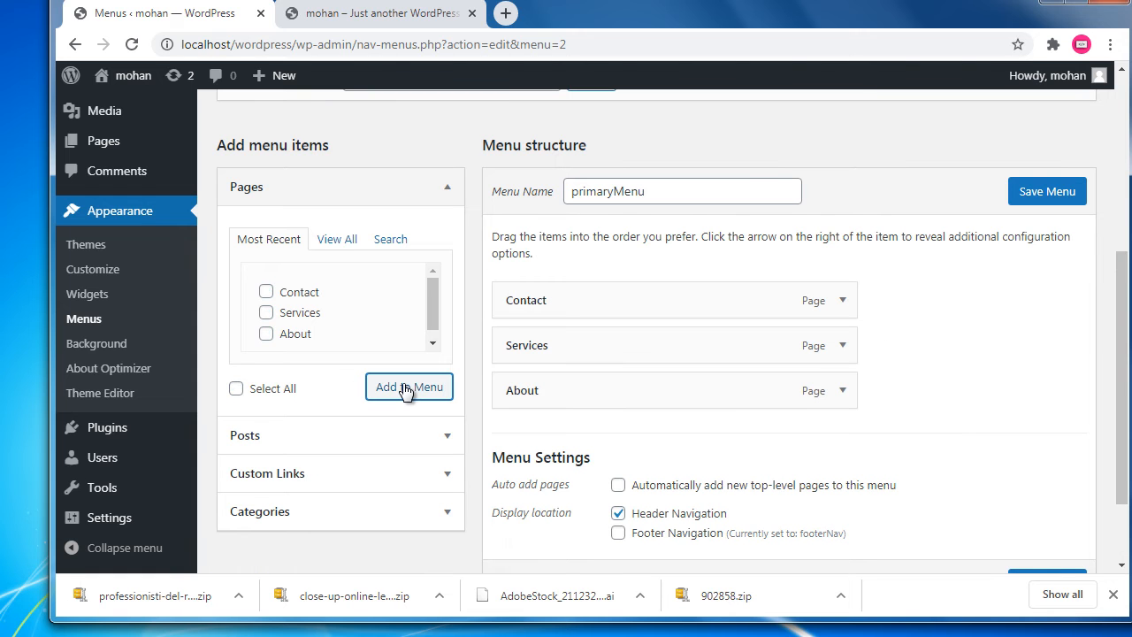
Check the planned page order in the Notepad note and reorder primaryMenu's items as About, Services, Contact.
{"action": "left_click", "coordinate": [124, 636]}
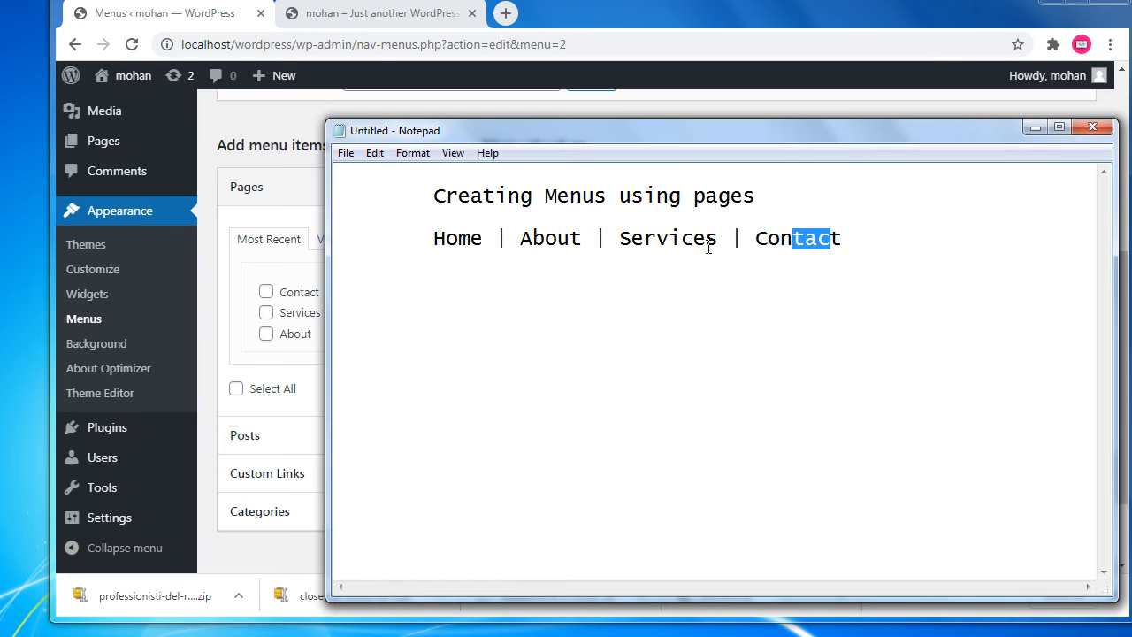
{"action": "left_click", "coordinate": [812, 300]}
{"action": "left_click", "coordinate": [212, 10]}
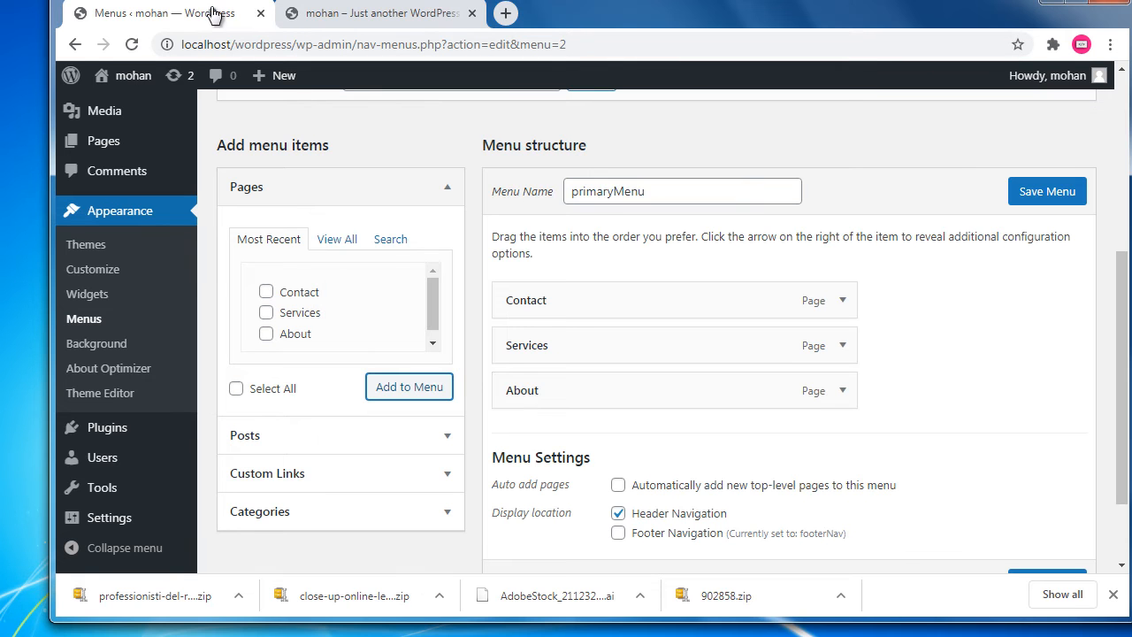
{"action": "left_click_drag", "start_coordinate": [556, 397], "coordinate": [553, 308]}
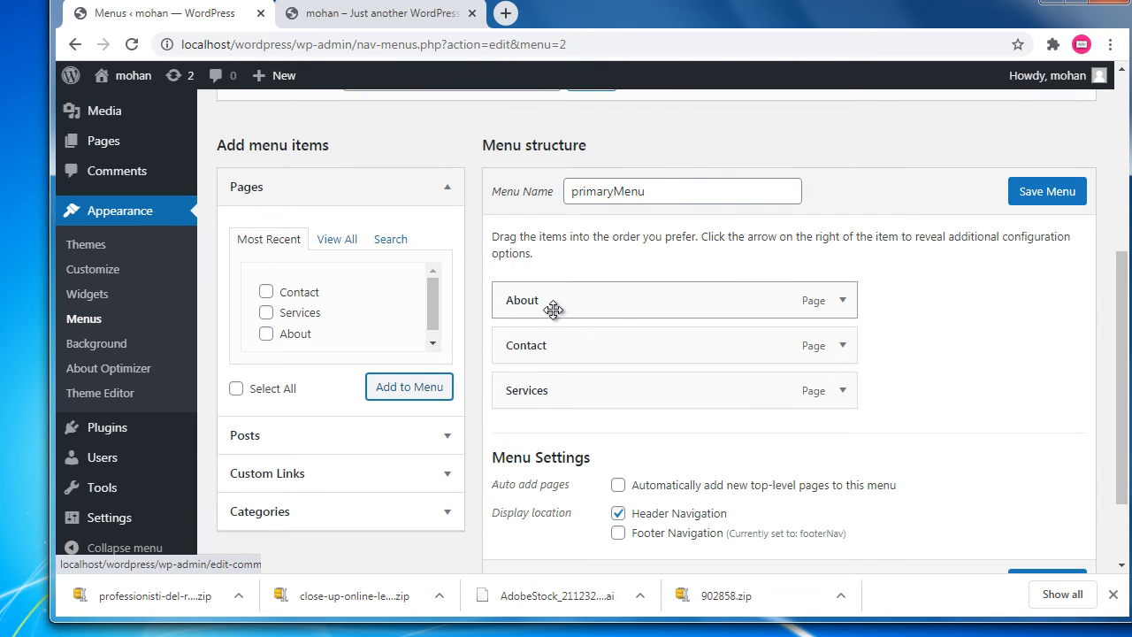
{"action": "left_click_drag", "start_coordinate": [543, 389], "coordinate": [567, 346]}
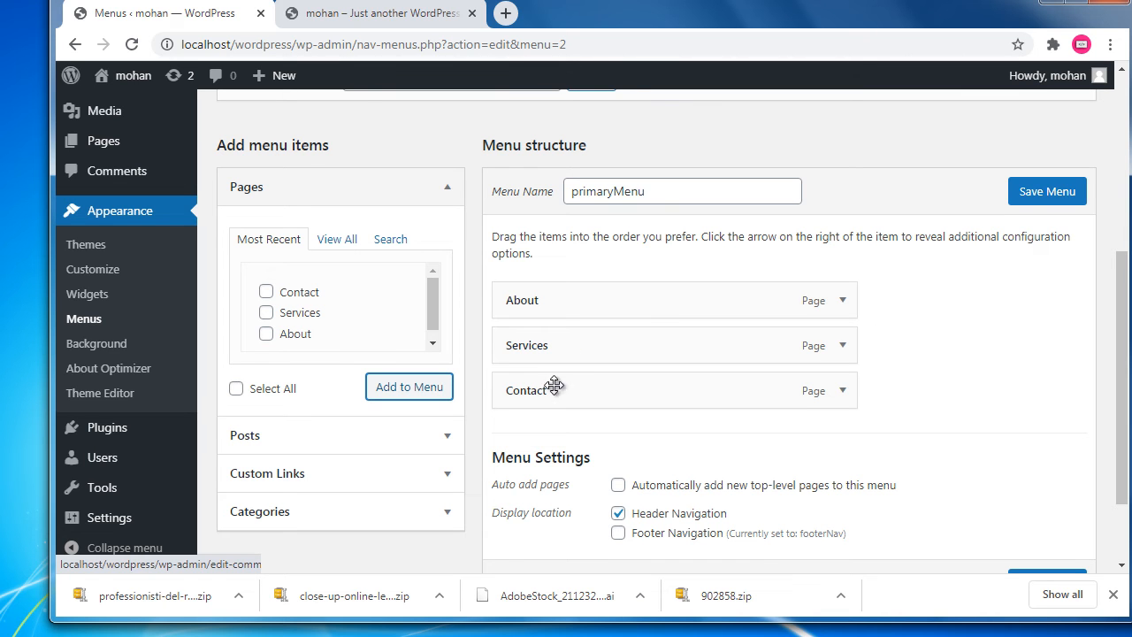
{"action": "key", "text": "alt+Tab"}
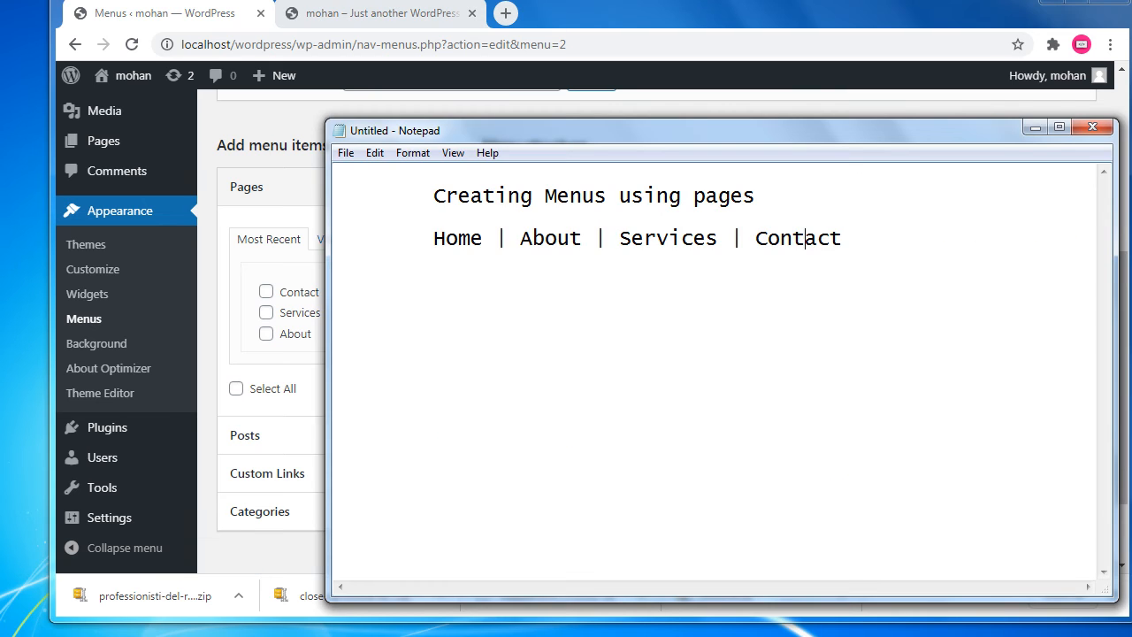
Return to the browser, save primaryMenu with its new page order, and review its Header Navigation display location.
{"action": "key", "text": "alt+Tab"}
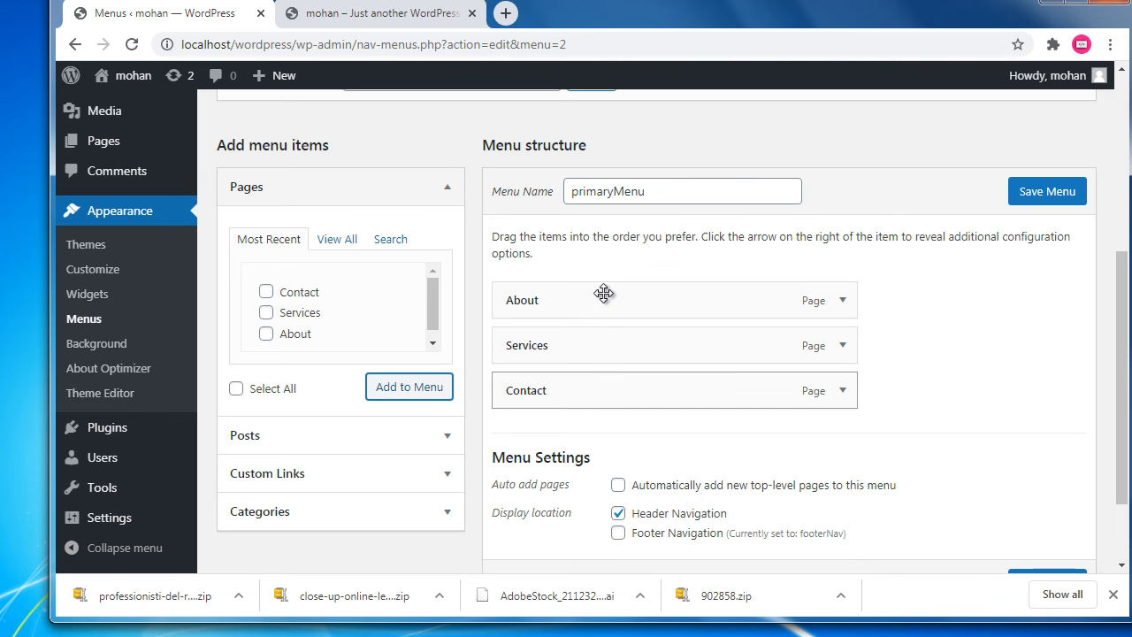
{"action": "double_click", "coordinate": [667, 193]}
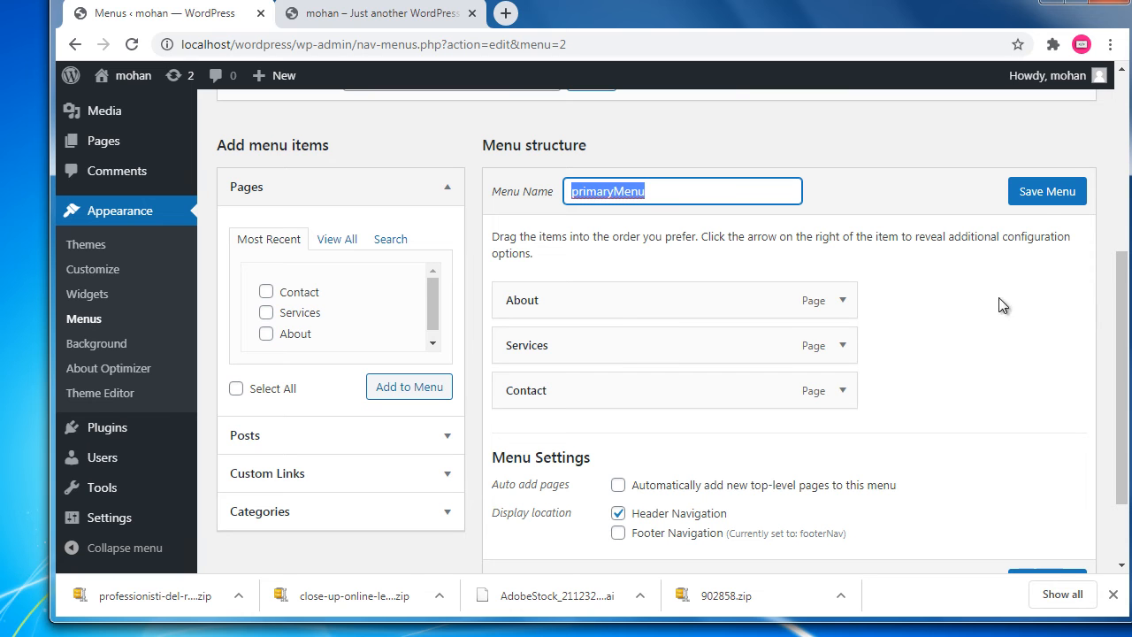
{"action": "left_click", "coordinate": [1037, 202]}
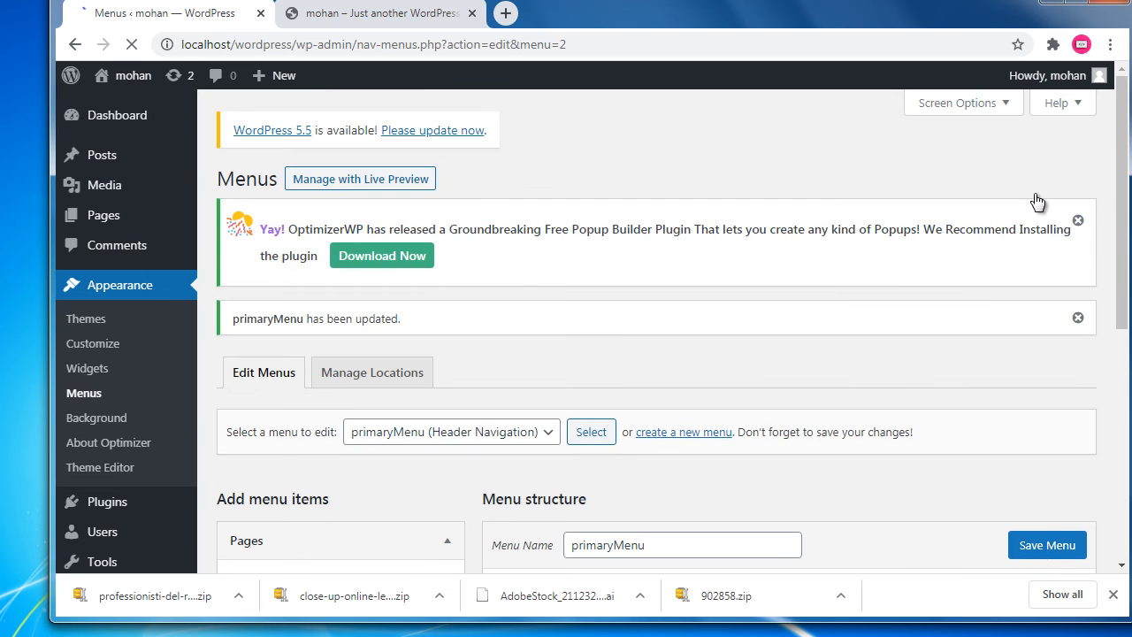
{"action": "scroll", "coordinate": [909, 366], "scroll_direction": "down", "scroll_amount": 5}
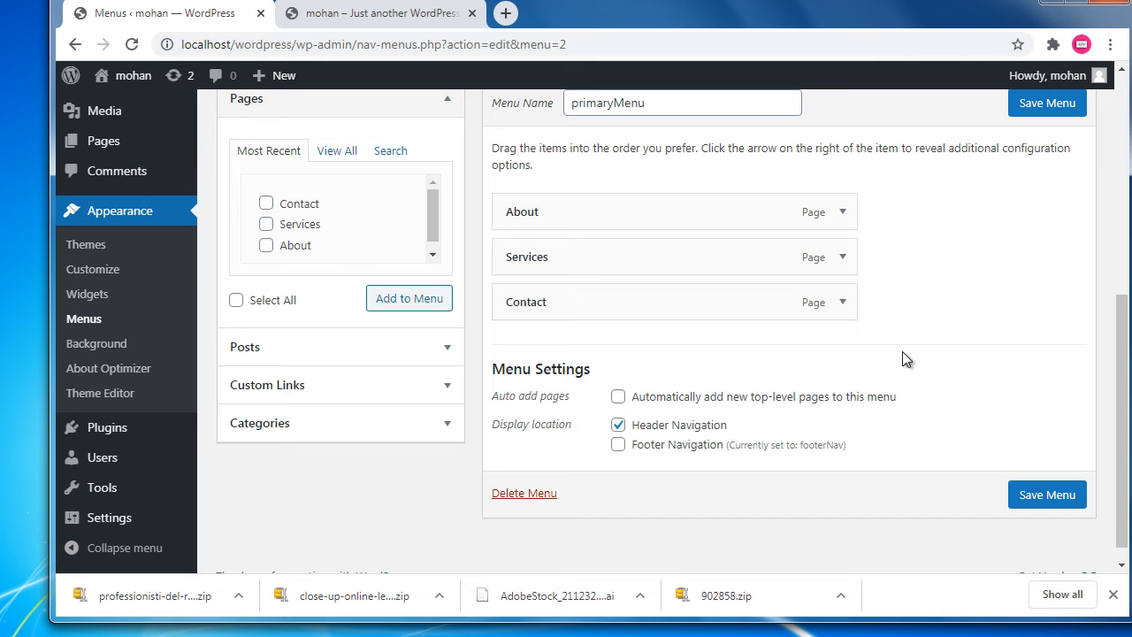
{"action": "left_click_drag", "start_coordinate": [657, 426], "coordinate": [707, 426]}
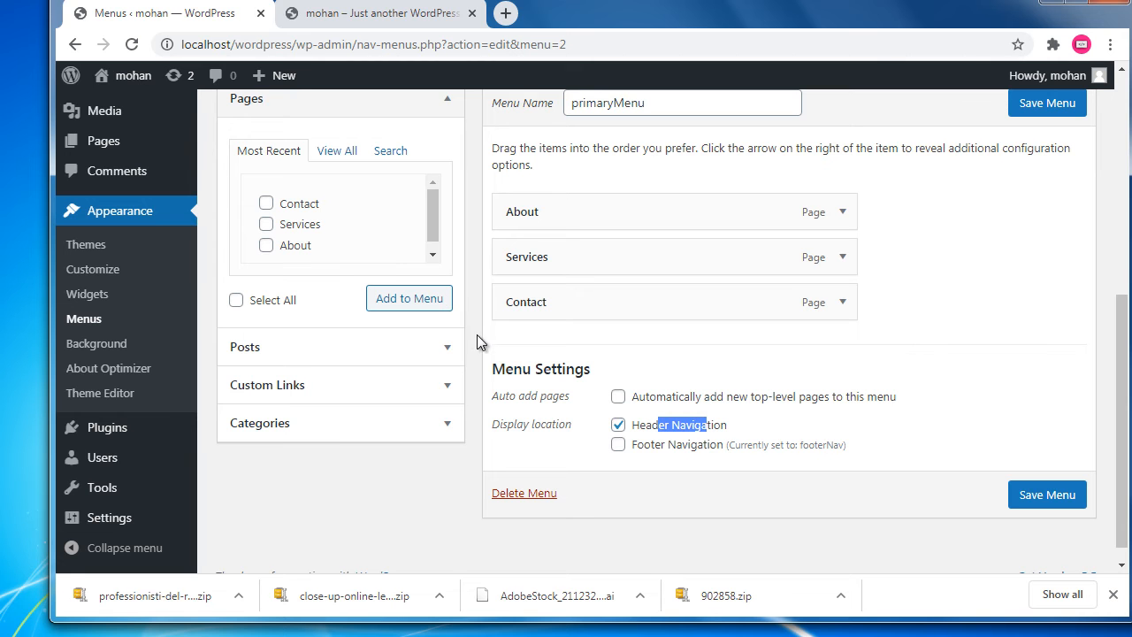
{"action": "scroll", "coordinate": [479, 339], "scroll_direction": "up", "scroll_amount": 1}
{"action": "scroll", "coordinate": [479, 330], "scroll_direction": "up", "scroll_amount": 1}
{"action": "left_click_drag", "start_coordinate": [241, 168], "coordinate": [513, 174]}
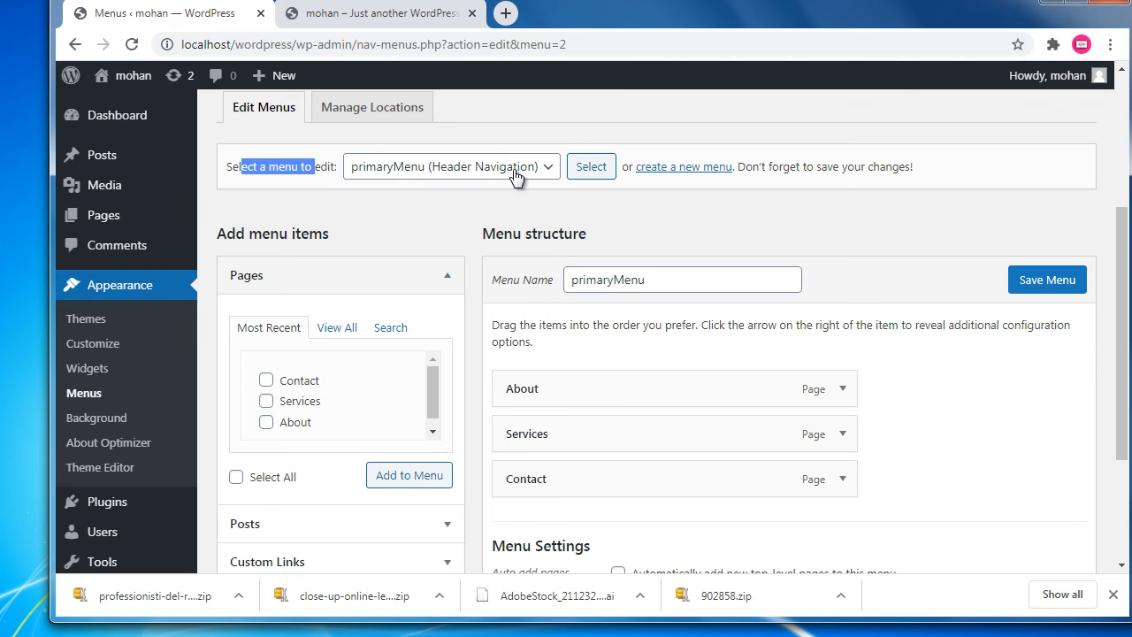
Switch to the site's front page, reload it and check the navigation menu in its header.
{"action": "left_click", "coordinate": [403, 20]}
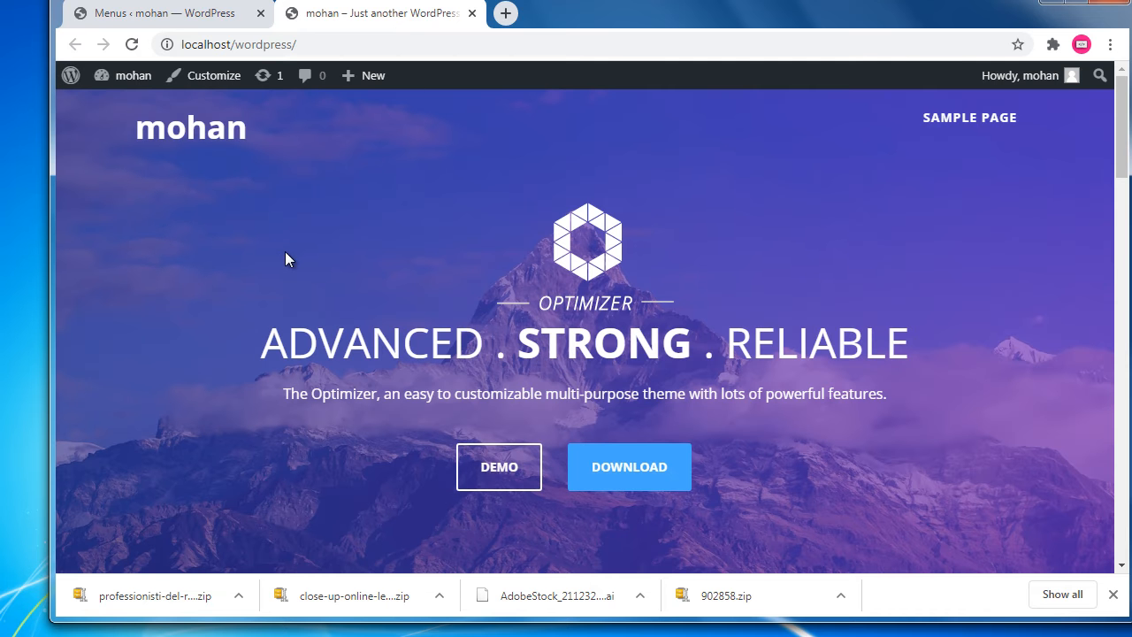
{"action": "left_click", "coordinate": [131, 44]}
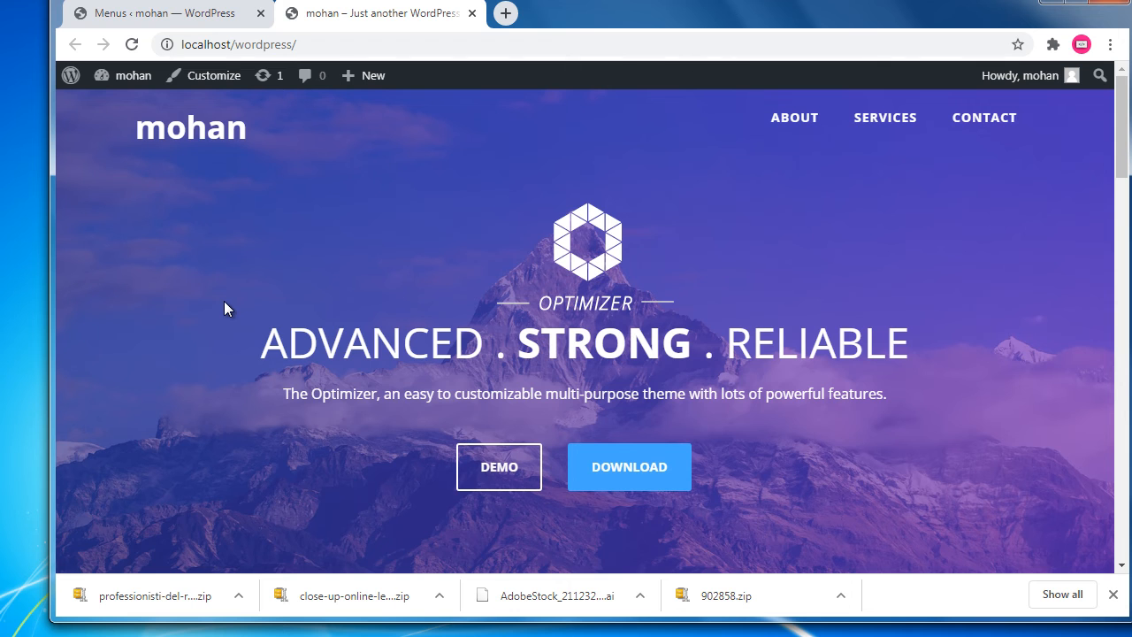
{"action": "scroll", "coordinate": [230, 297], "scroll_direction": "down", "scroll_amount": 5}
{"action": "scroll", "coordinate": [231, 295], "scroll_direction": "up", "scroll_amount": 5}
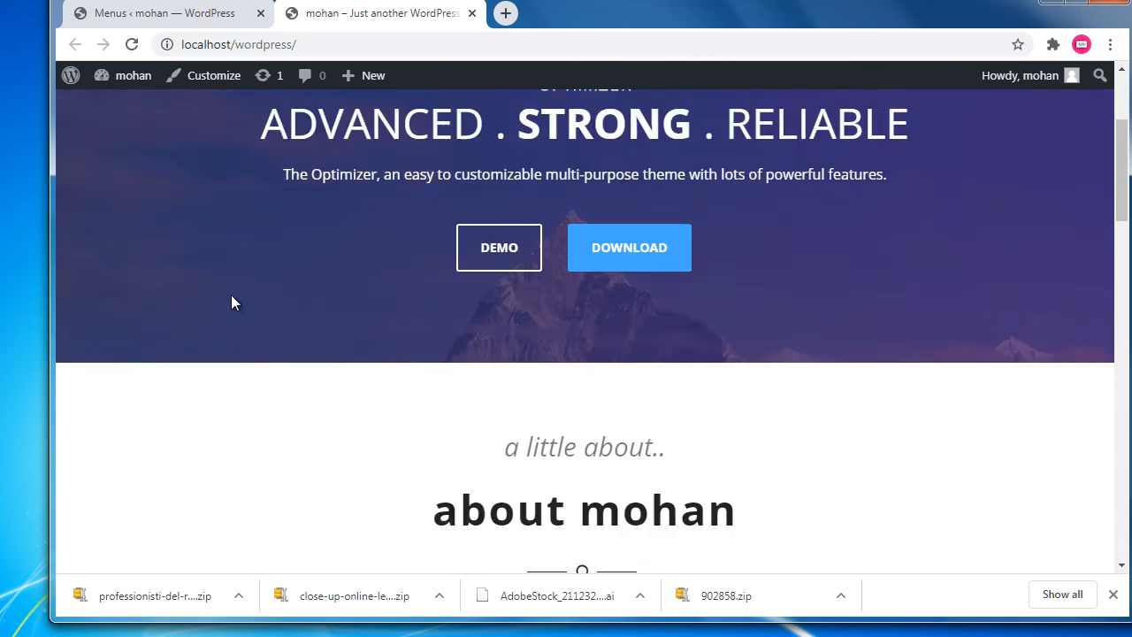
Open the About page from the site's header menu and look through its content.
{"action": "left_click", "coordinate": [799, 120]}
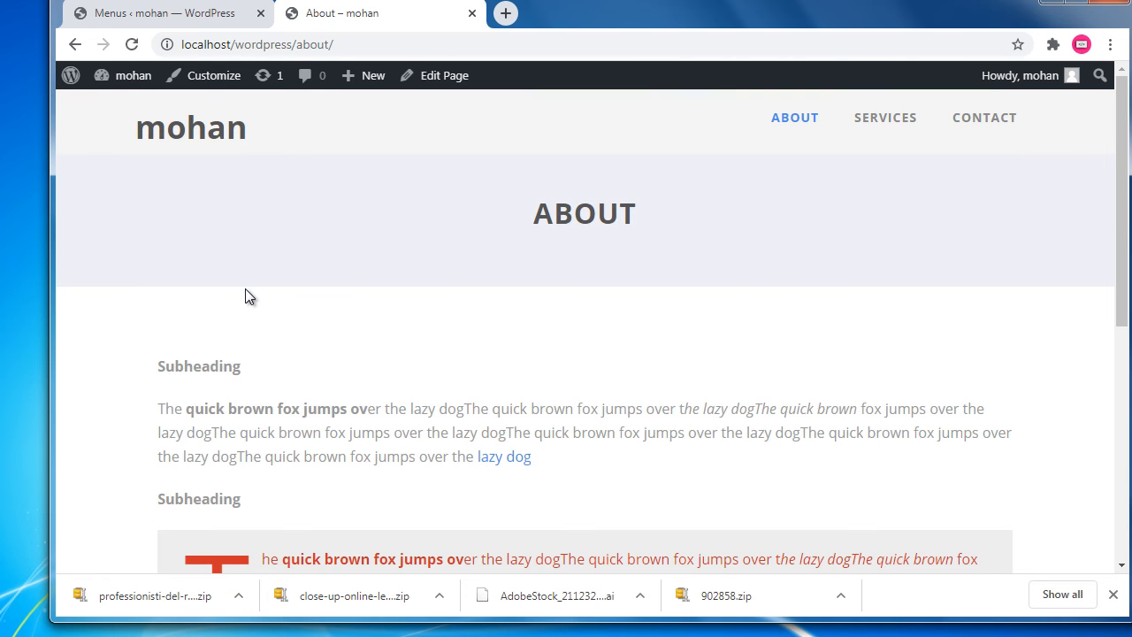
{"action": "scroll", "coordinate": [428, 263], "scroll_direction": "down", "scroll_amount": 3}
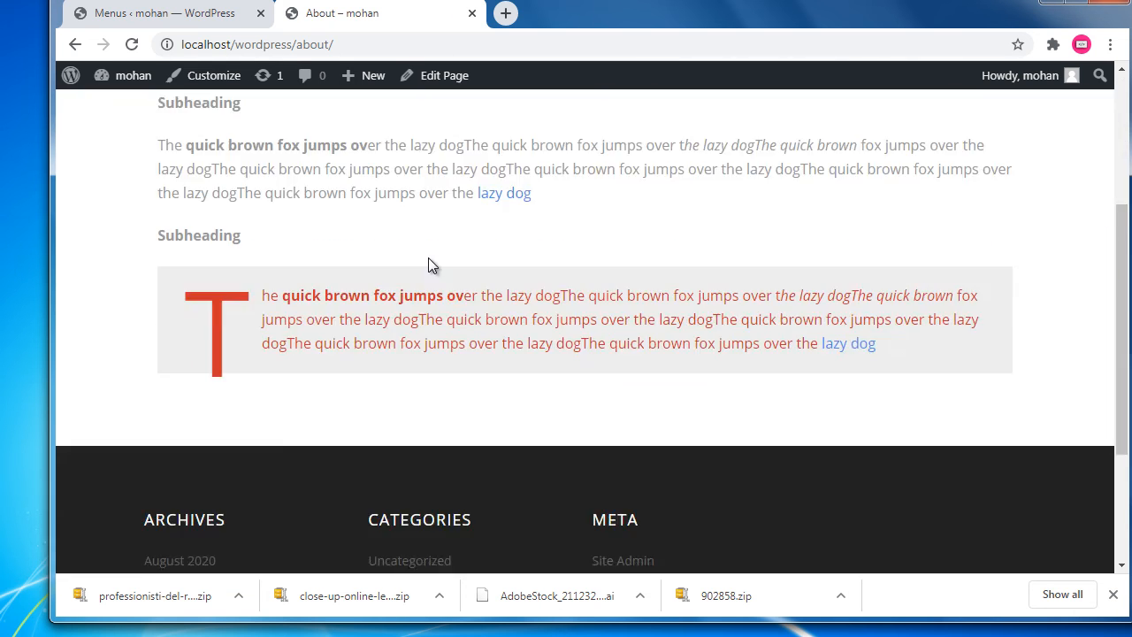
{"action": "scroll", "coordinate": [429, 263], "scroll_direction": "up", "scroll_amount": 1}
{"action": "scroll", "coordinate": [428, 263], "scroll_direction": "up", "scroll_amount": 3}
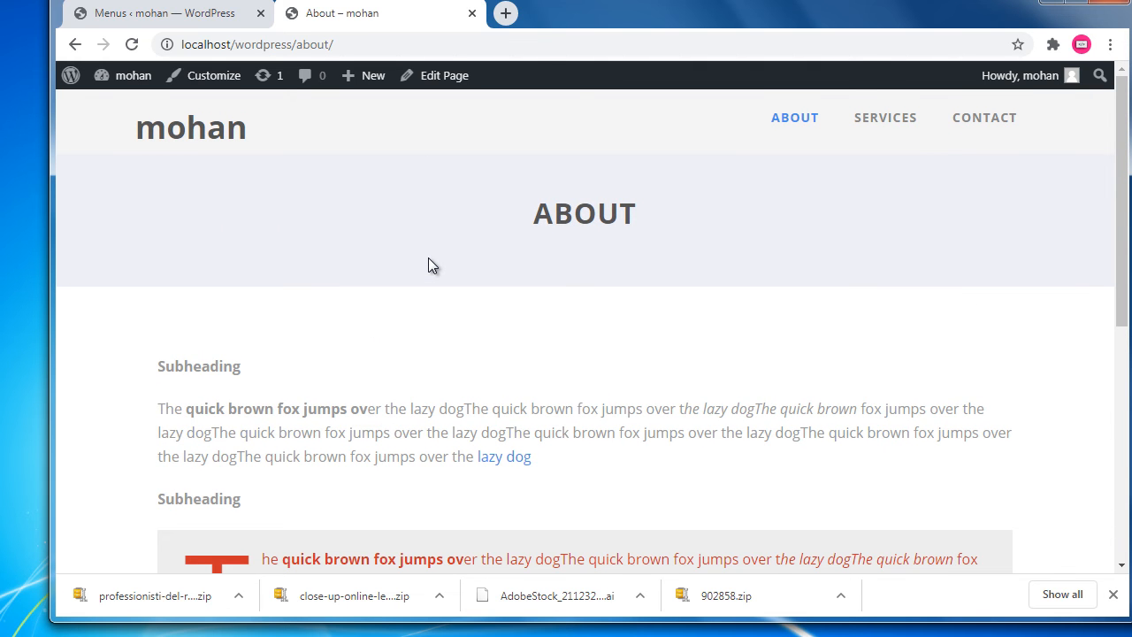
Open the Services page from the header menu and look over its title and content.
{"action": "left_click", "coordinate": [889, 126]}
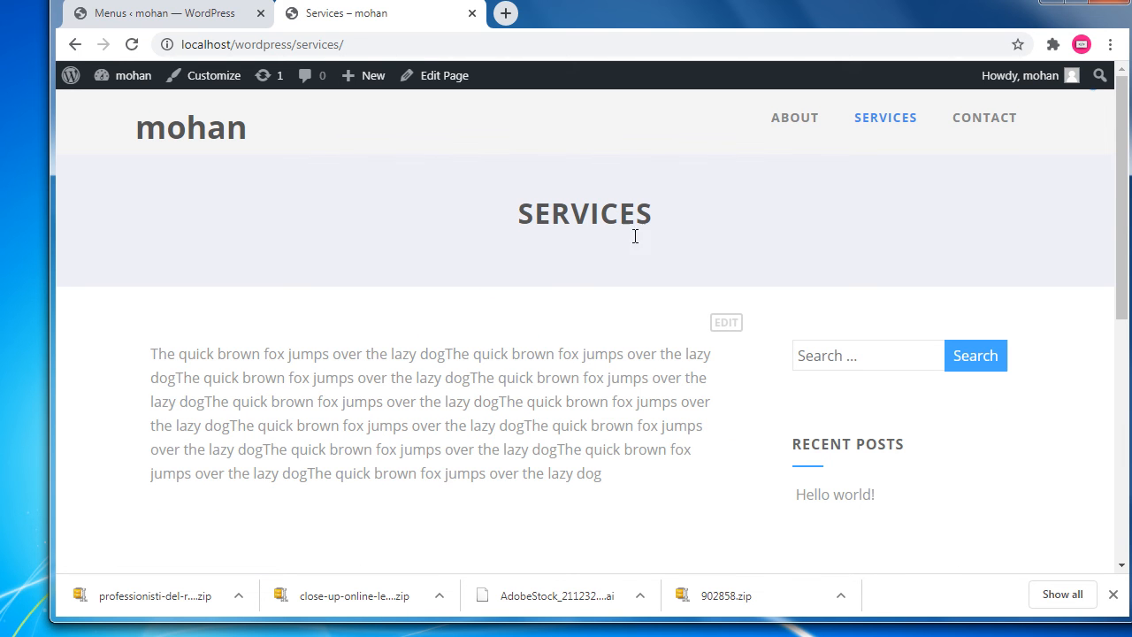
{"action": "left_click_drag", "start_coordinate": [635, 237], "coordinate": [500, 218]}
{"action": "scroll", "coordinate": [927, 400], "scroll_direction": "down", "scroll_amount": 2}
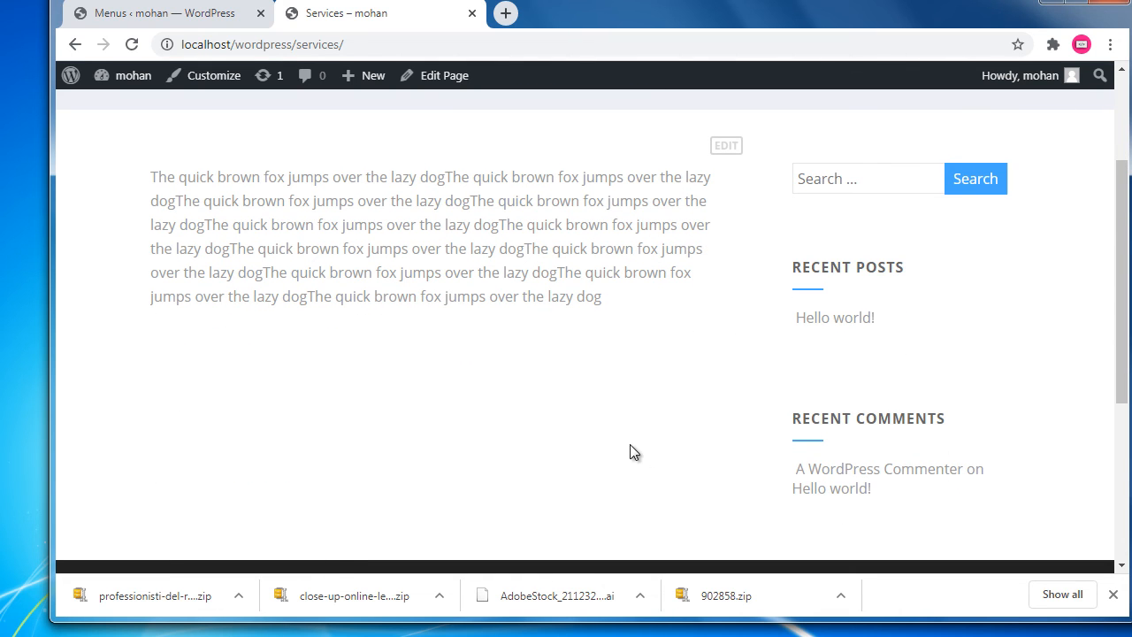
{"action": "scroll", "coordinate": [630, 451], "scroll_direction": "up", "scroll_amount": 2}
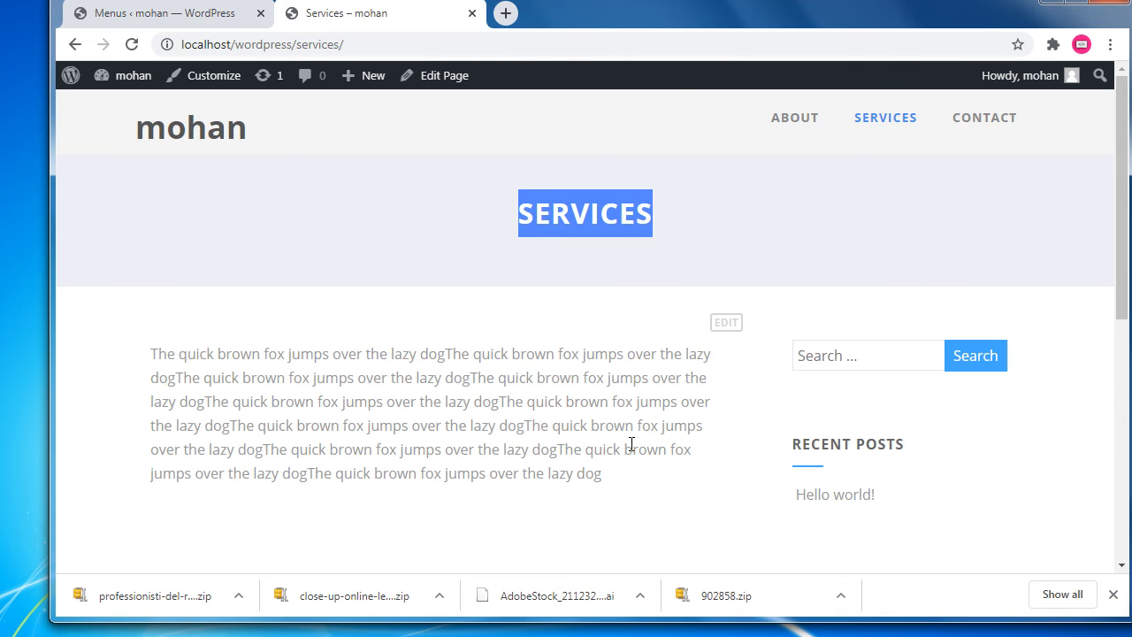
Open the Contact page from the header menu and look over its text.
{"action": "left_click", "coordinate": [984, 118]}
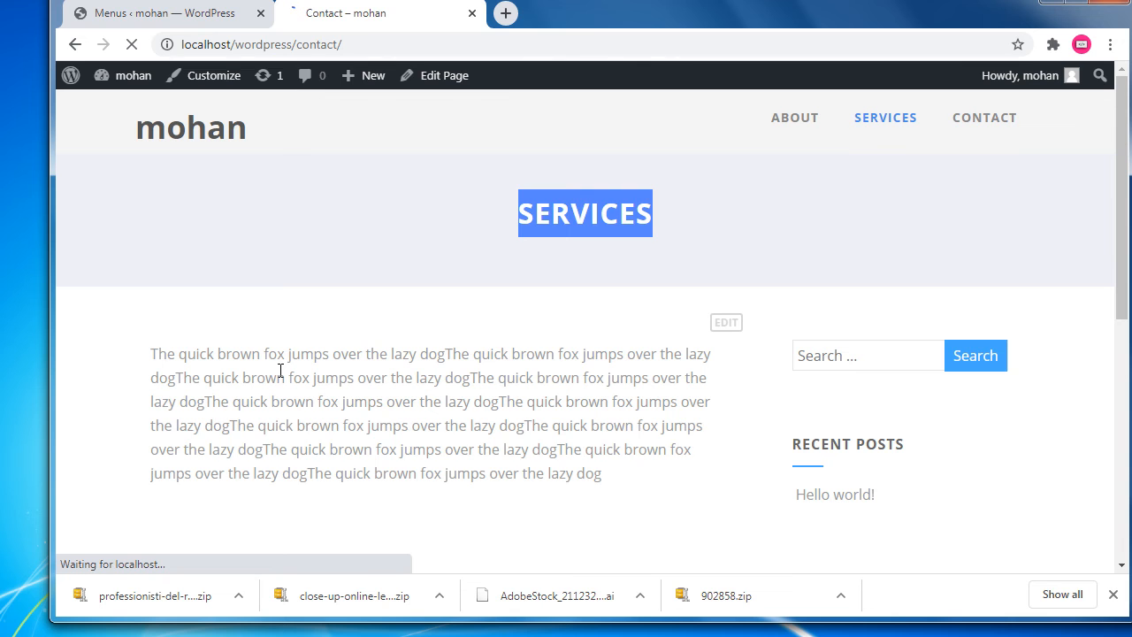
{"action": "scroll", "coordinate": [529, 321], "scroll_direction": "down", "scroll_amount": 2}
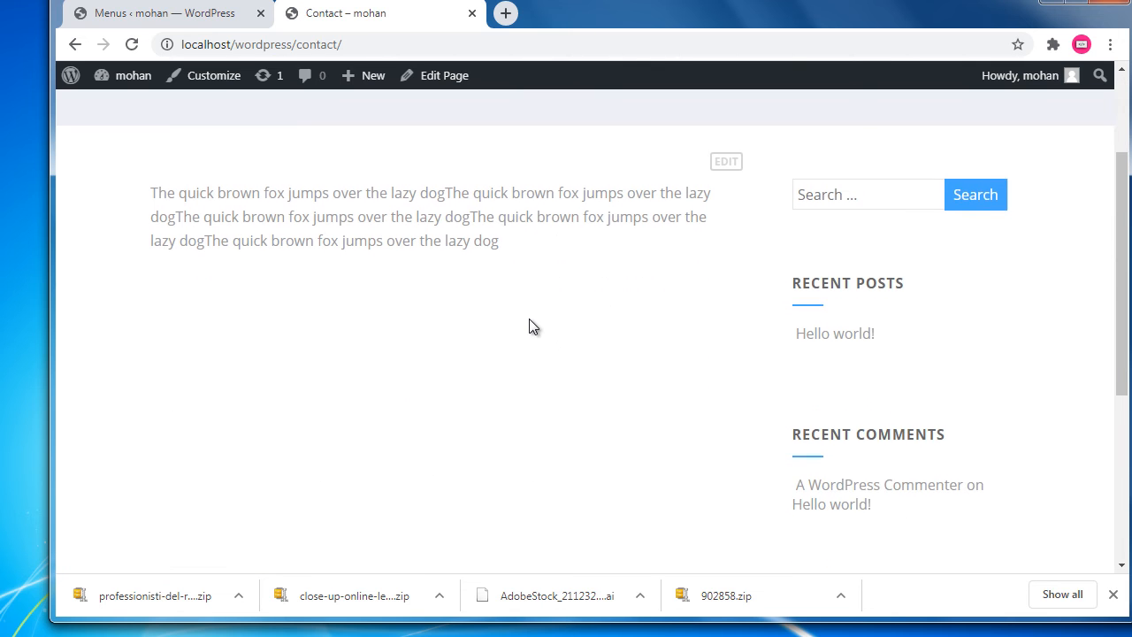
{"action": "left_click_drag", "start_coordinate": [168, 164], "coordinate": [471, 228]}
{"action": "left_click", "coordinate": [520, 273]}
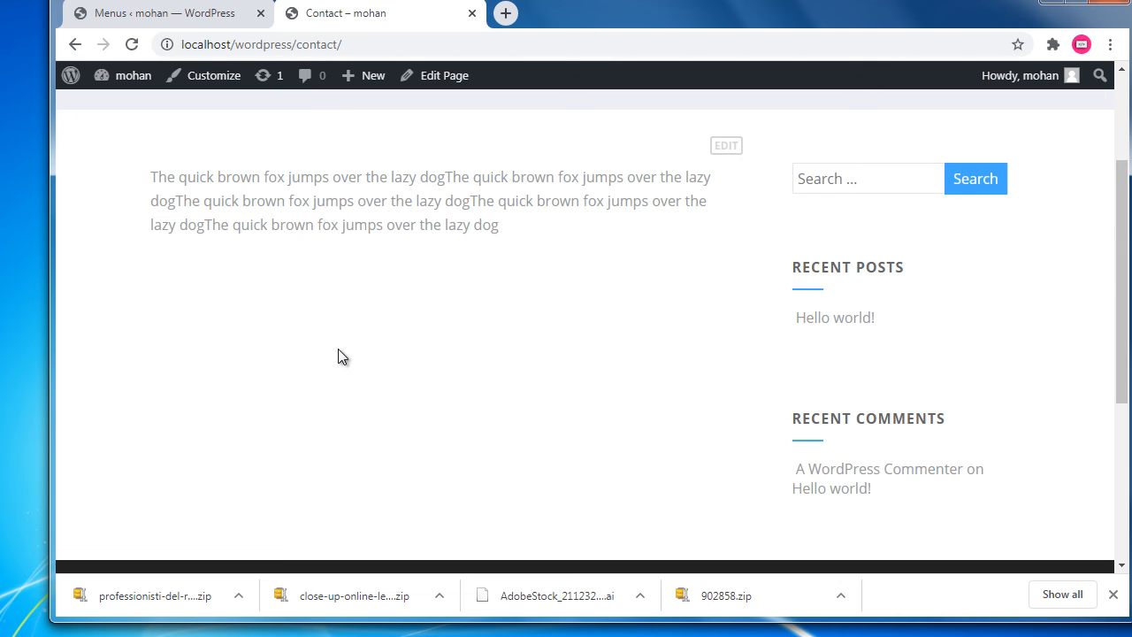
{"action": "scroll", "coordinate": [347, 403], "scroll_direction": "up", "scroll_amount": 2}
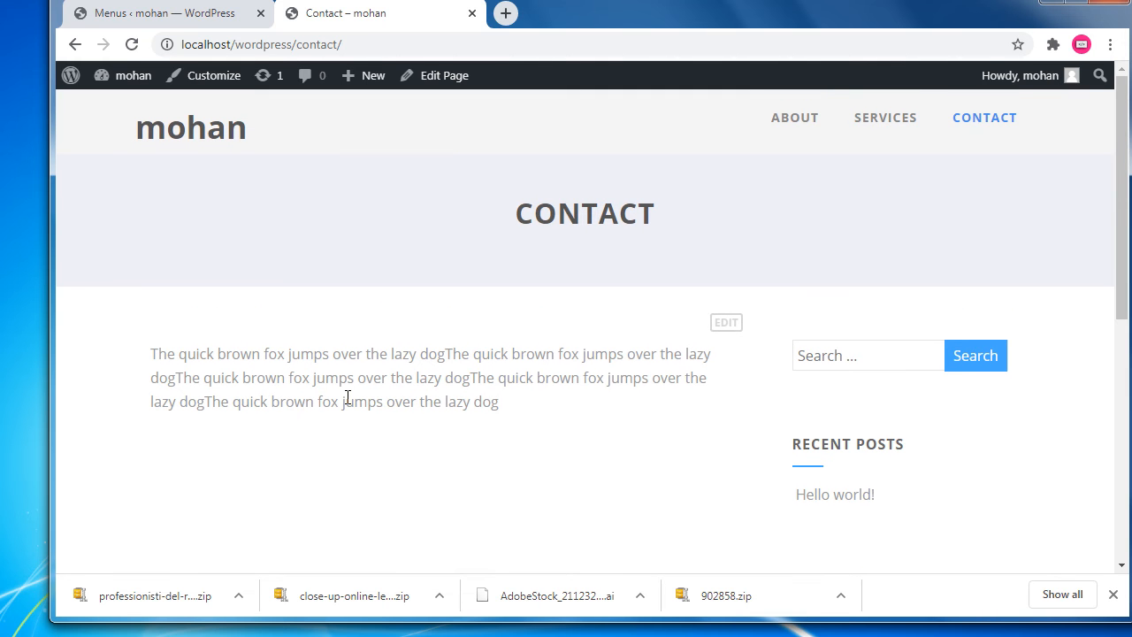
Reopen the About page from the header menu and examine its URL.
{"action": "left_click", "coordinate": [800, 119]}
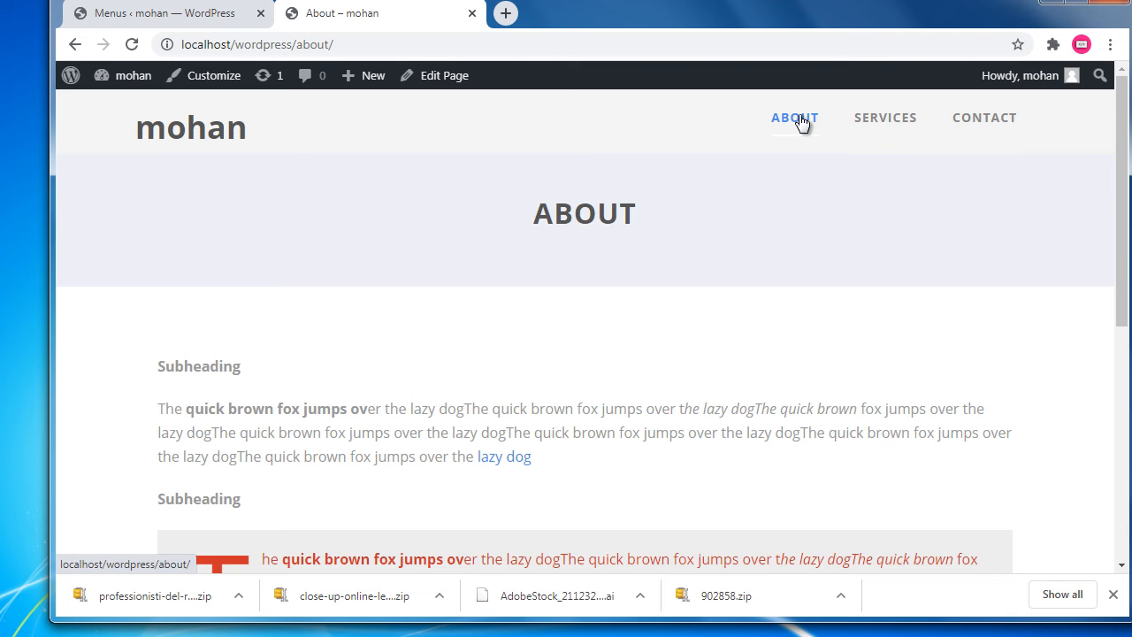
{"action": "left_click_drag", "start_coordinate": [223, 44], "coordinate": [333, 46]}
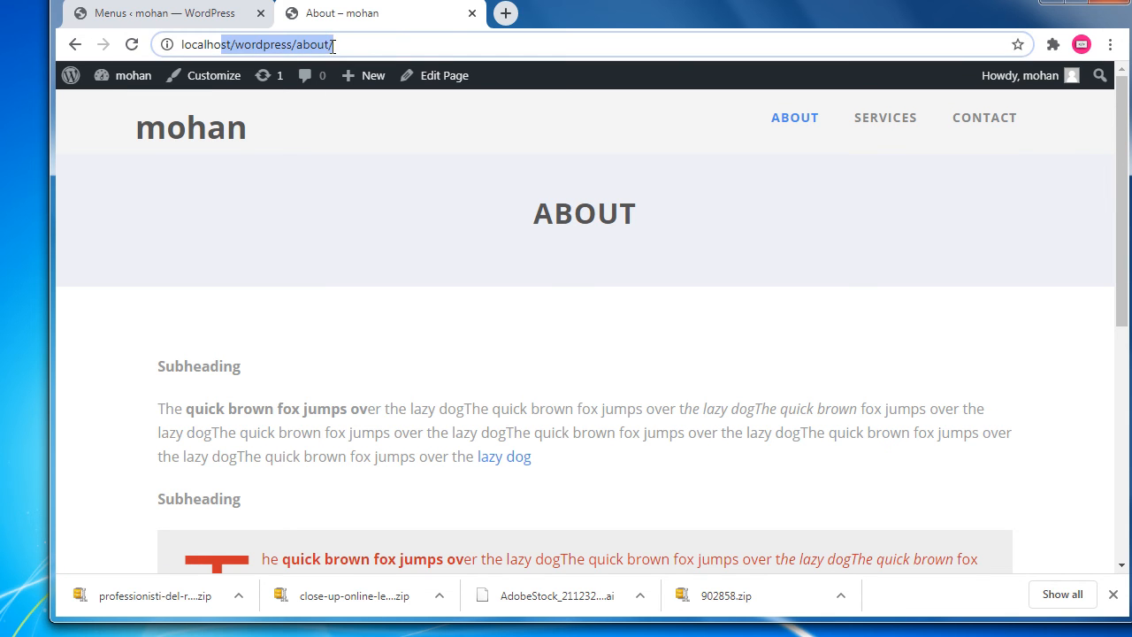
{"action": "left_click", "coordinate": [275, 45]}
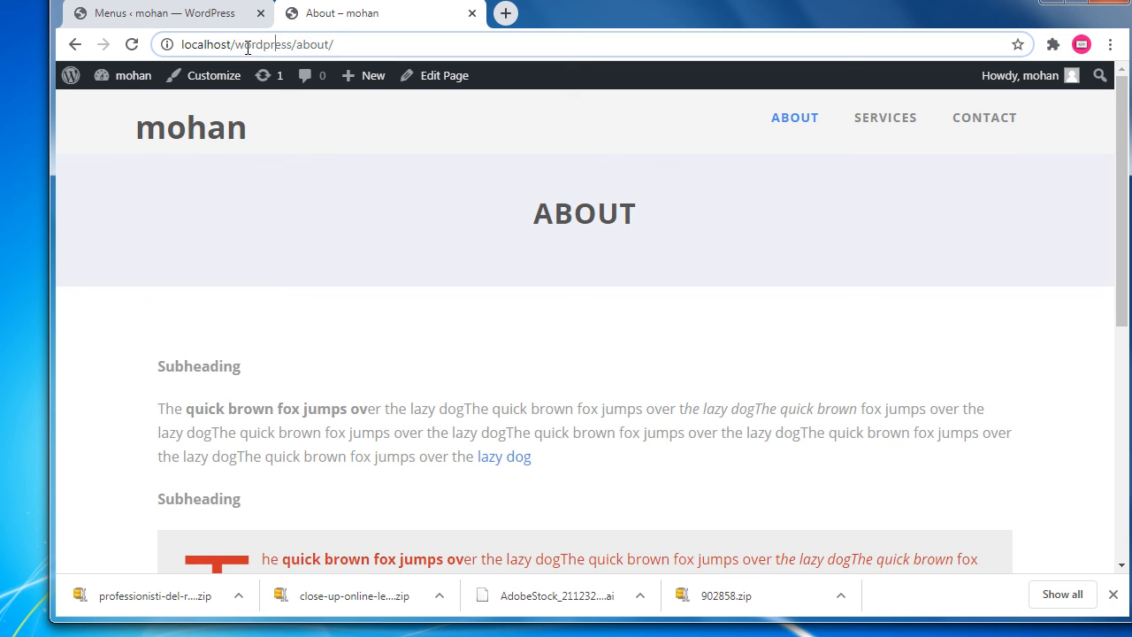
{"action": "double_click", "coordinate": [260, 46]}
{"action": "left_click", "coordinate": [348, 48]}
Reopen the Services and Contact pages one after the other and examine the page name in each URL.
{"action": "left_click", "coordinate": [881, 116]}
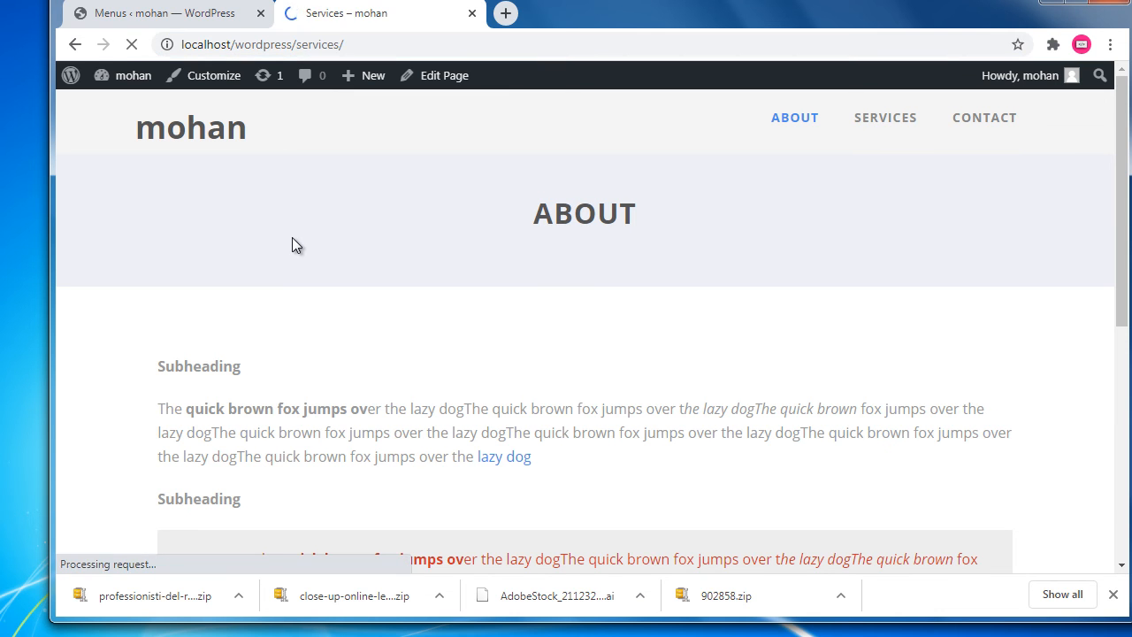
{"action": "left_click_drag", "start_coordinate": [244, 44], "coordinate": [312, 46]}
{"action": "double_click", "coordinate": [329, 44]}
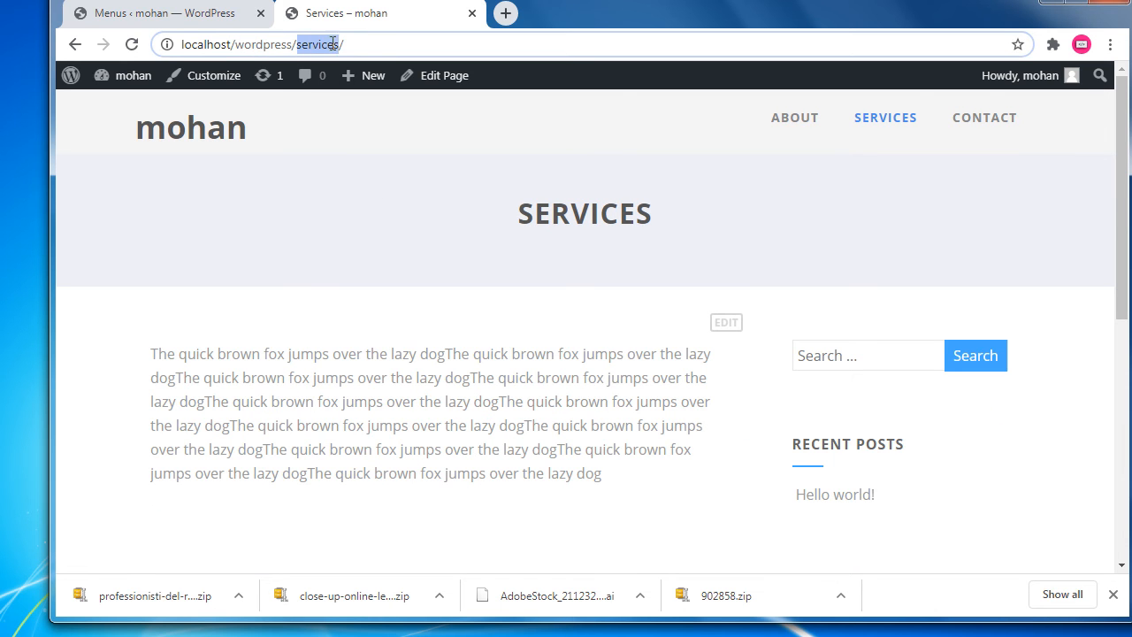
{"action": "left_click", "coordinate": [993, 117]}
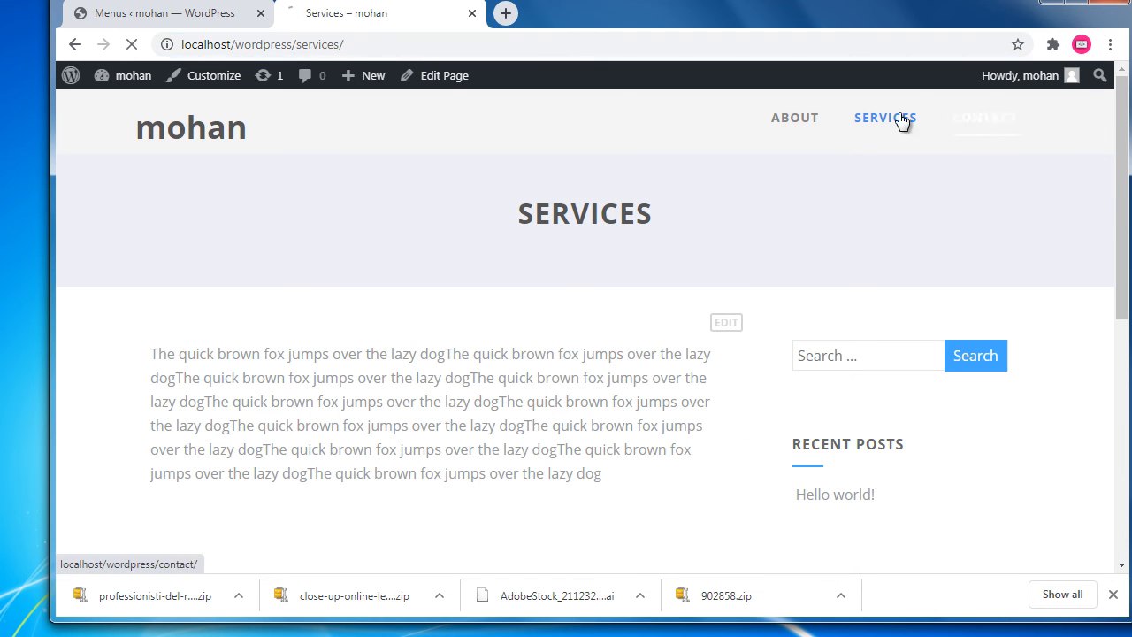
{"action": "double_click", "coordinate": [316, 44]}
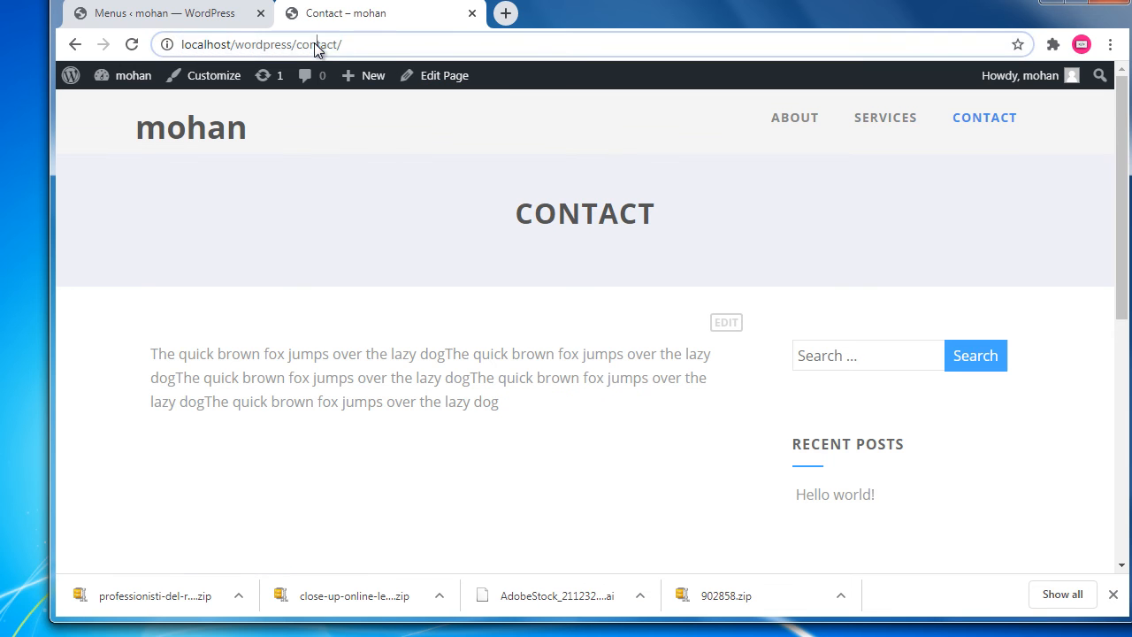
{"action": "left_click", "coordinate": [415, 44]}
{"action": "triple_click", "coordinate": [415, 44]}
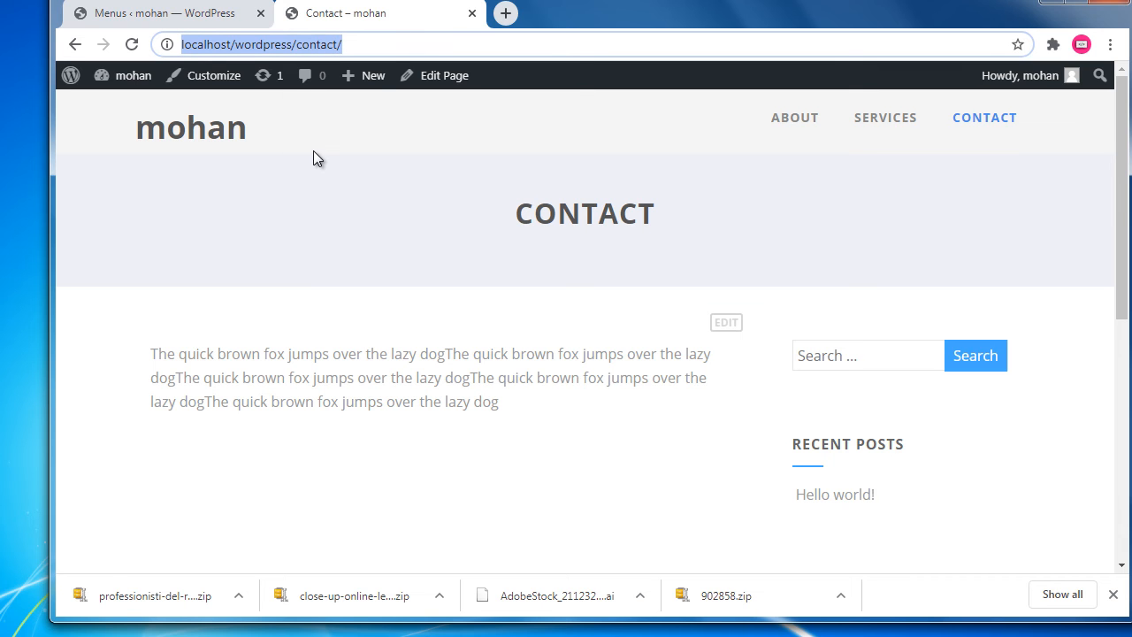
Remove contact/ from the URL to load the home page at localhost/wordpress/, and look through that page.
{"action": "left_click", "coordinate": [311, 44]}
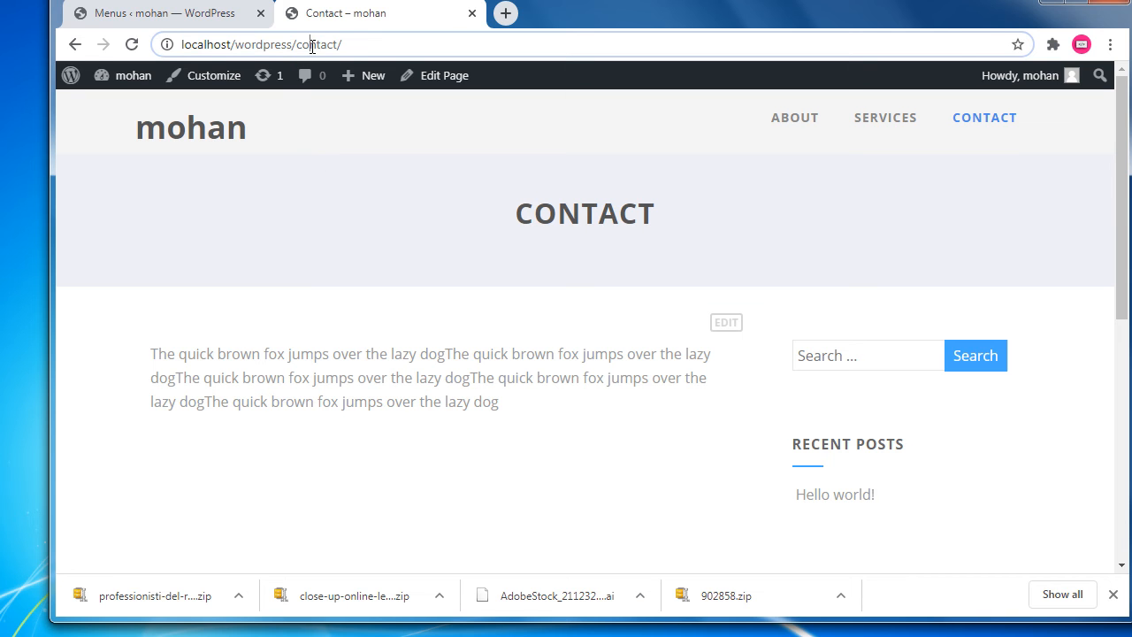
{"action": "left_click_drag", "start_coordinate": [297, 44], "coordinate": [430, 46]}
{"action": "key", "text": "BackSpace"}
{"action": "key", "text": "Return"}
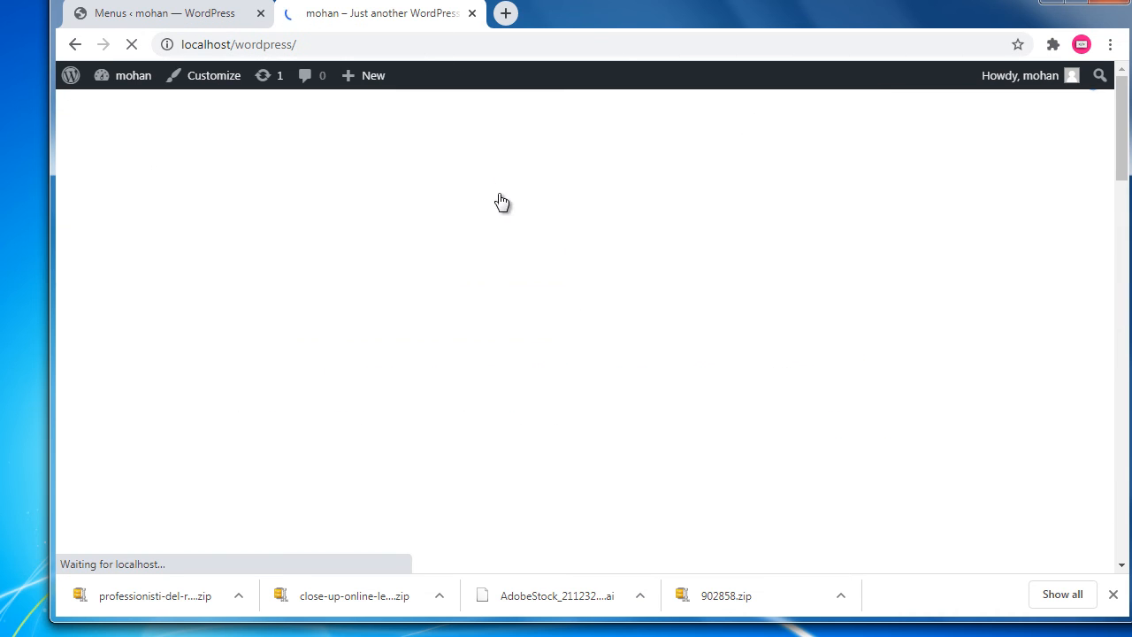
{"action": "scroll", "coordinate": [229, 268], "scroll_direction": "down", "scroll_amount": 10}
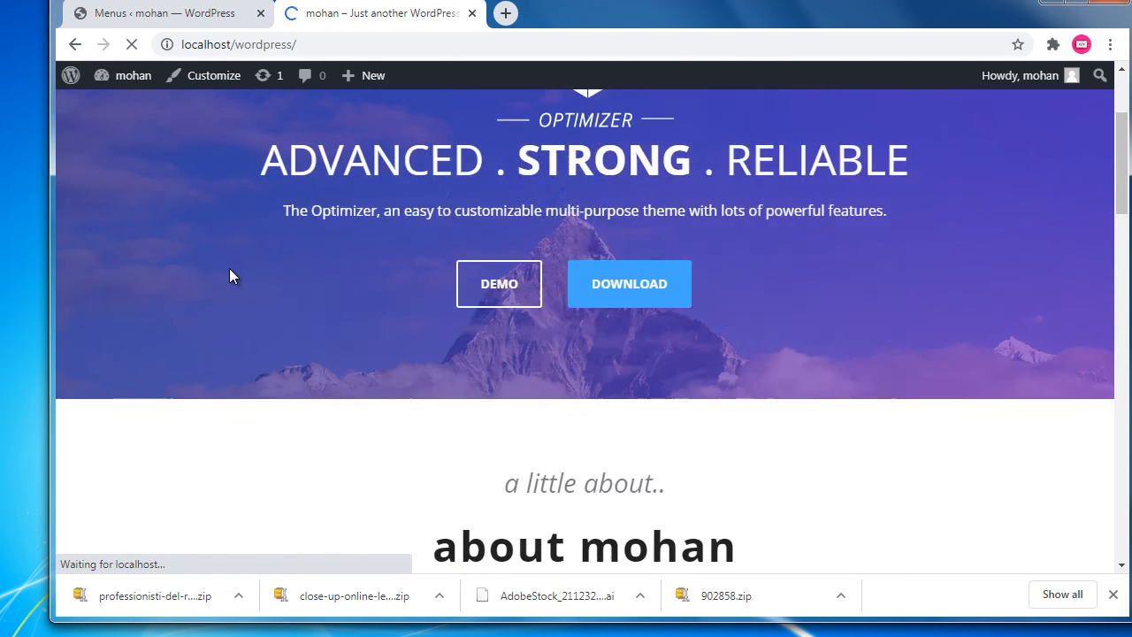
{"action": "scroll", "coordinate": [230, 268], "scroll_direction": "down", "scroll_amount": 10}
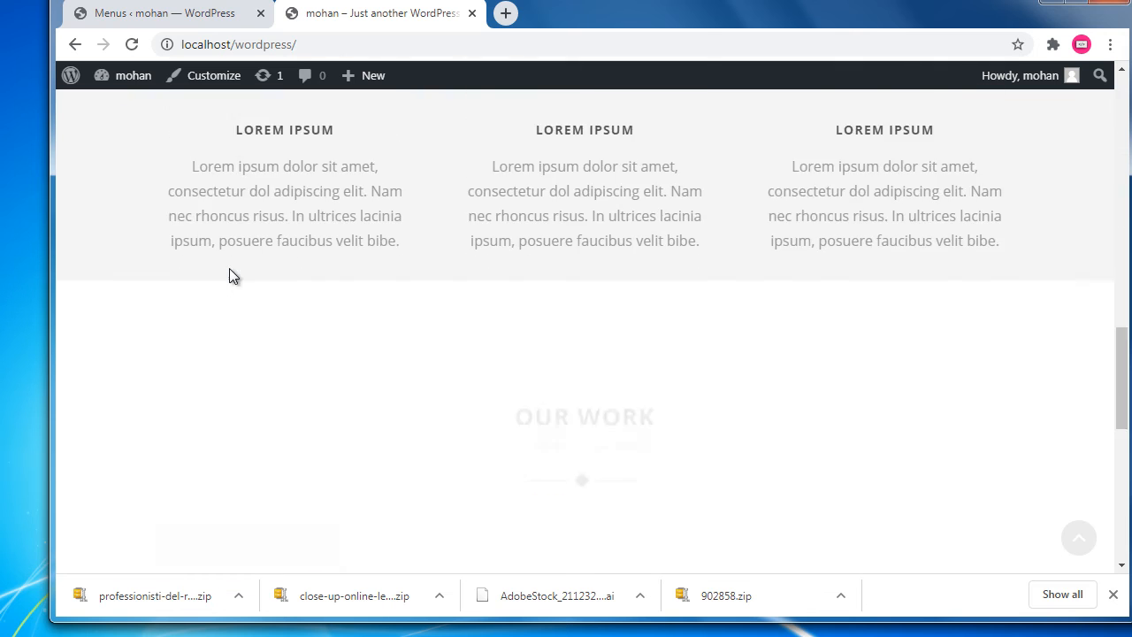
{"action": "scroll", "coordinate": [229, 271], "scroll_direction": "up", "scroll_amount": 3}
{"action": "scroll", "coordinate": [230, 270], "scroll_direction": "up", "scroll_amount": 14}
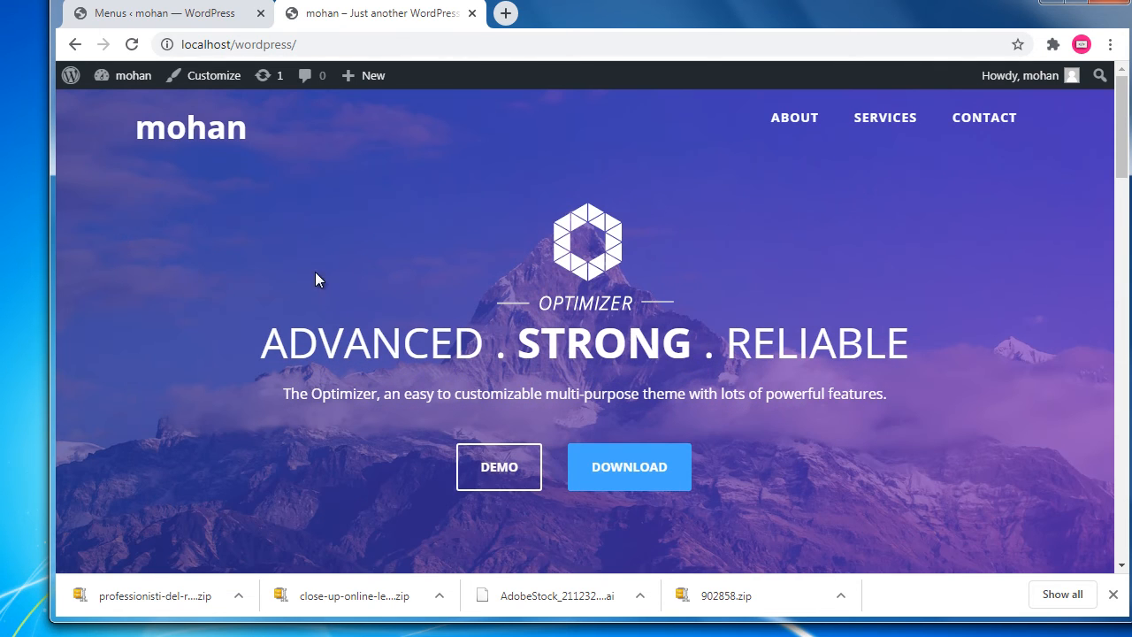
Copy the home page URL localhost/wordpress/ and return to the admin Menus page for primaryMenu.
{"action": "left_click", "coordinate": [482, 44]}
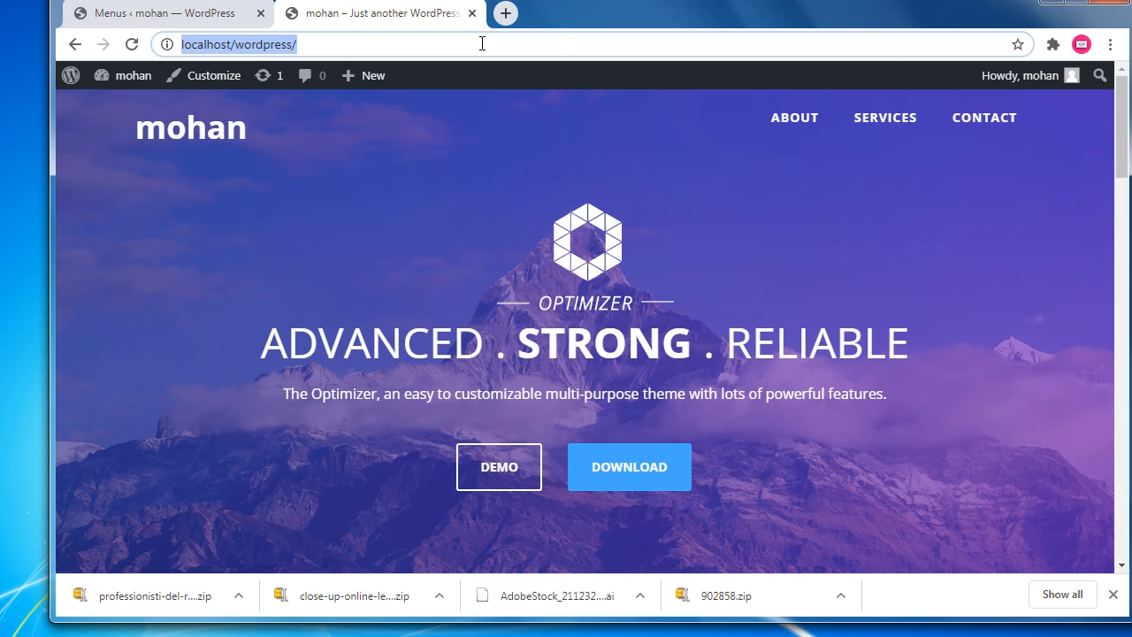
{"action": "right_click", "coordinate": [483, 43]}
{"action": "left_click", "coordinate": [502, 109]}
{"action": "left_click", "coordinate": [217, 15]}
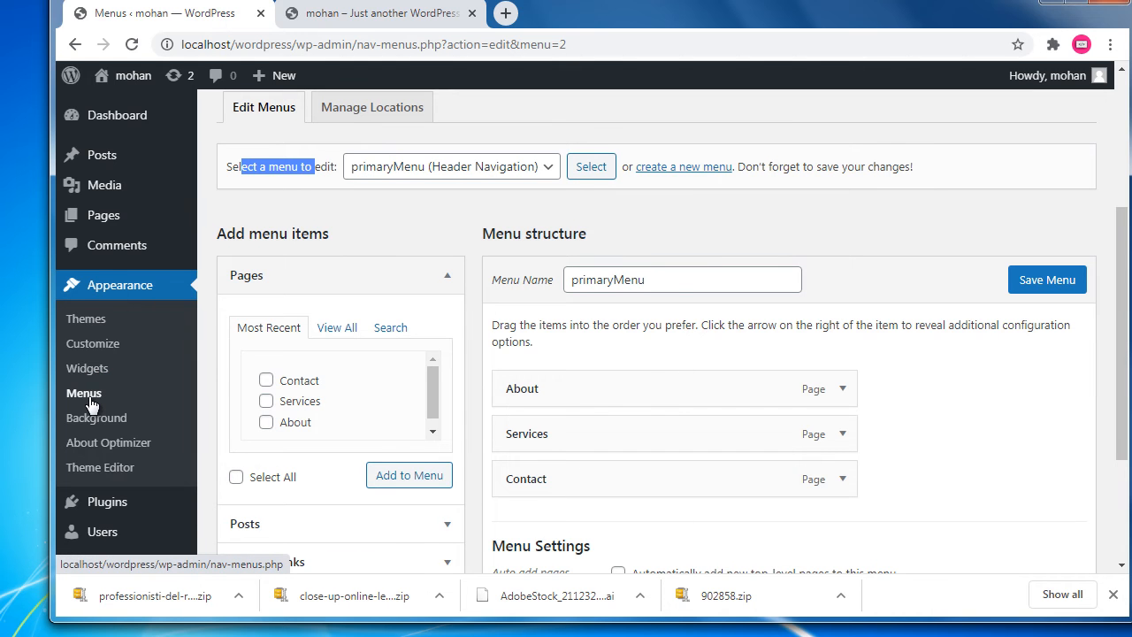
{"action": "scroll", "coordinate": [392, 409], "scroll_direction": "down", "scroll_amount": 1}
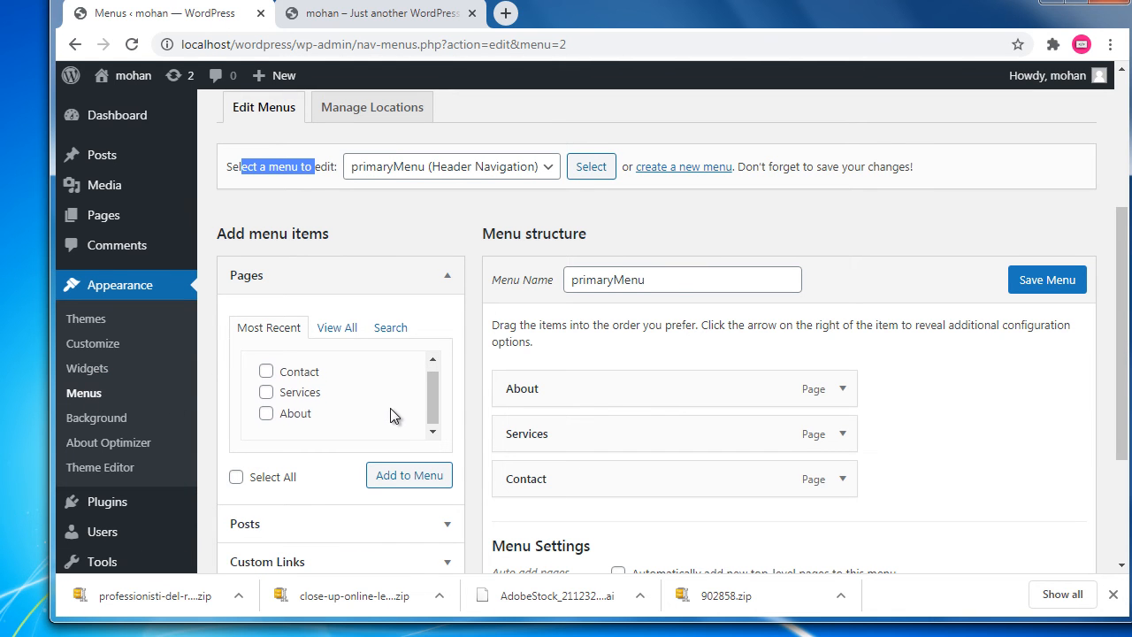
{"action": "scroll", "coordinate": [391, 411], "scroll_direction": "down", "scroll_amount": 2}
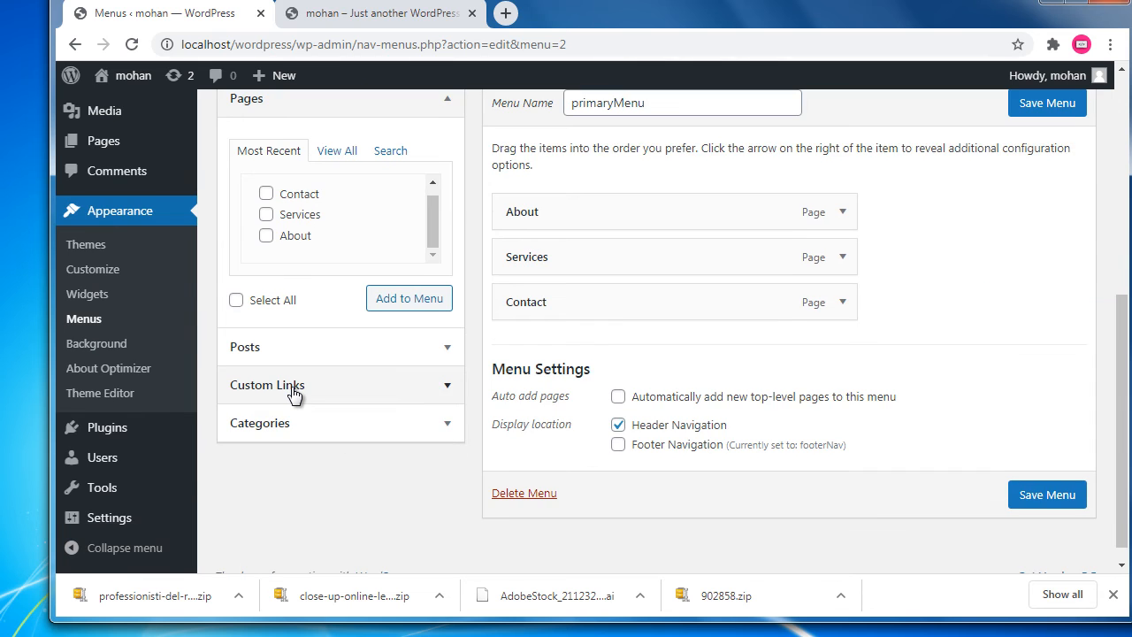
{"action": "left_click", "coordinate": [295, 387]}
{"action": "left_click", "coordinate": [314, 439]}
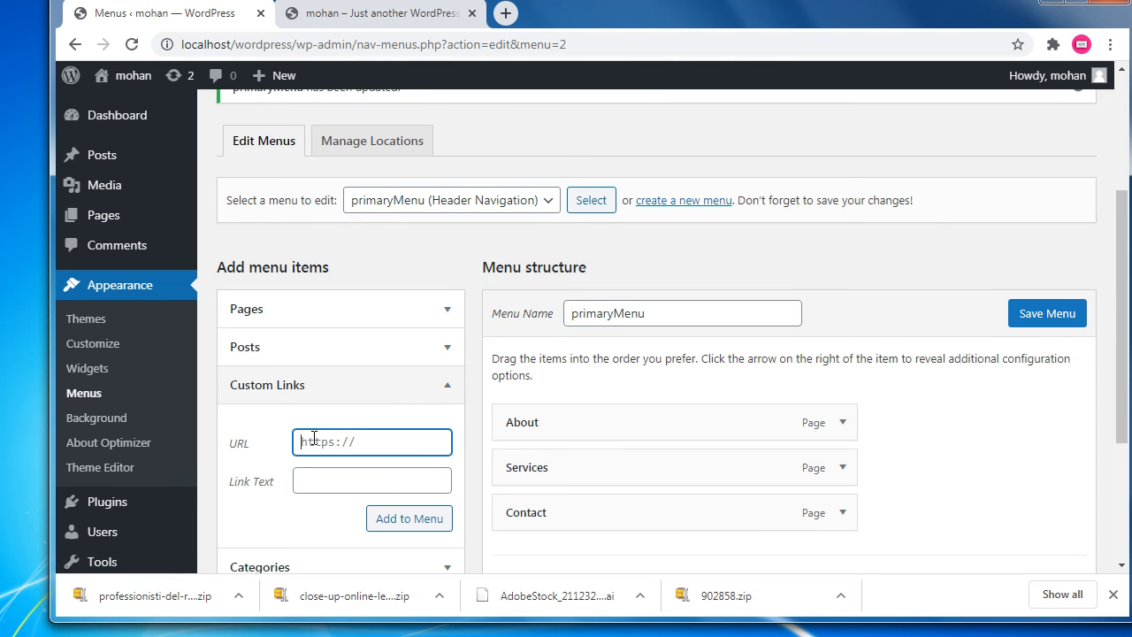
{"action": "right_click", "coordinate": [314, 439]}
{"action": "left_click", "coordinate": [401, 303]}
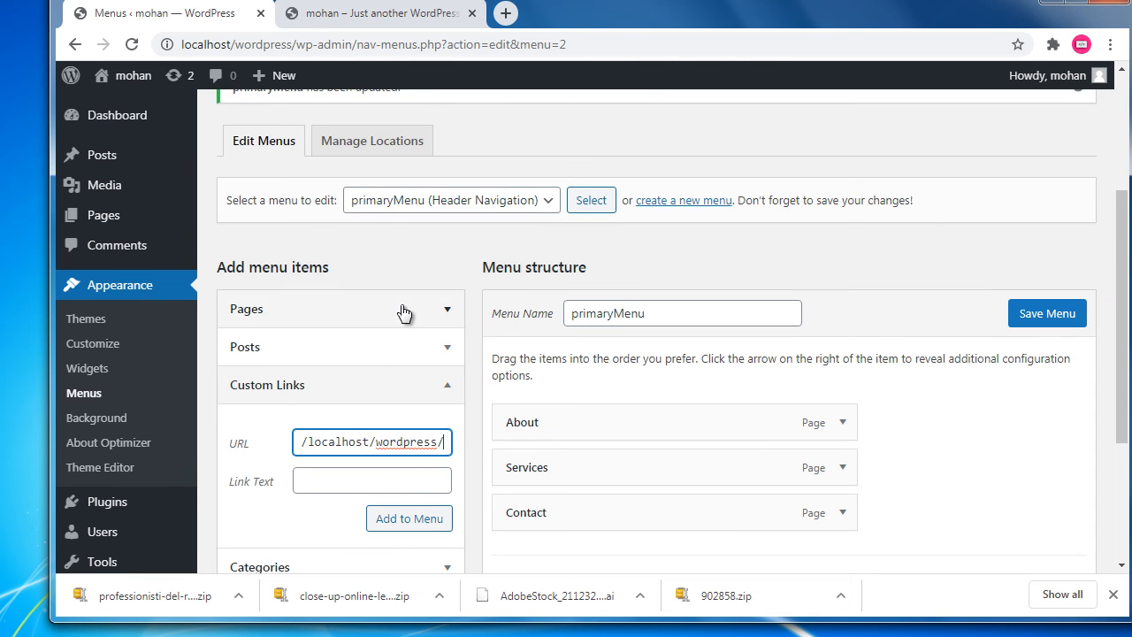
{"action": "left_click", "coordinate": [363, 482]}
{"action": "left_click_drag", "start_coordinate": [262, 451], "coordinate": [234, 447]}
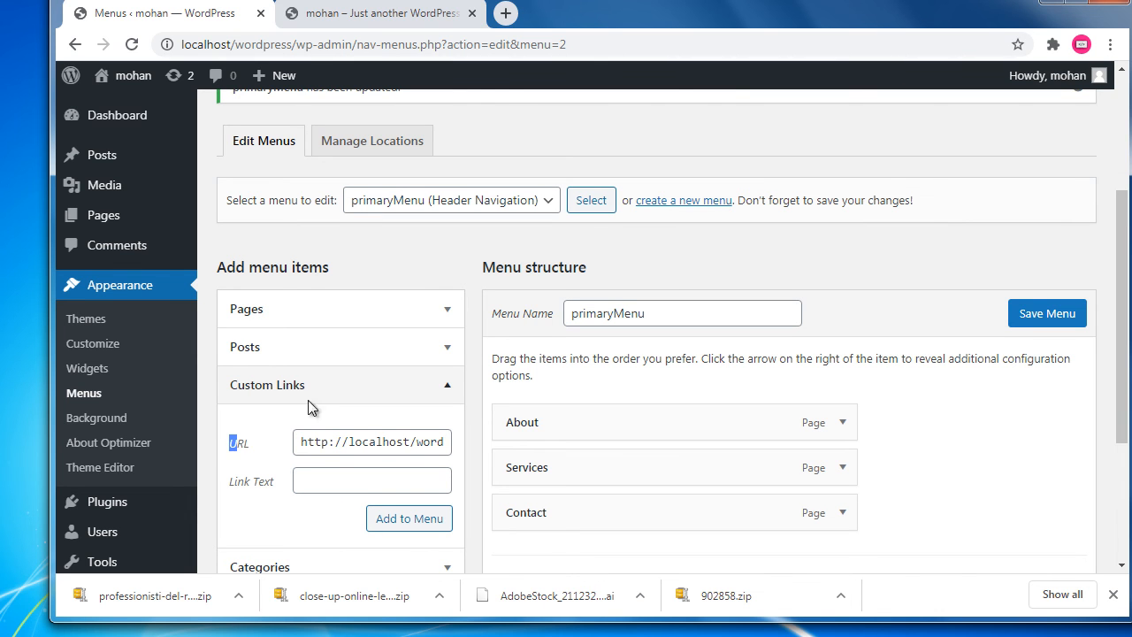
{"action": "left_click_drag", "start_coordinate": [381, 442], "coordinate": [306, 445]}
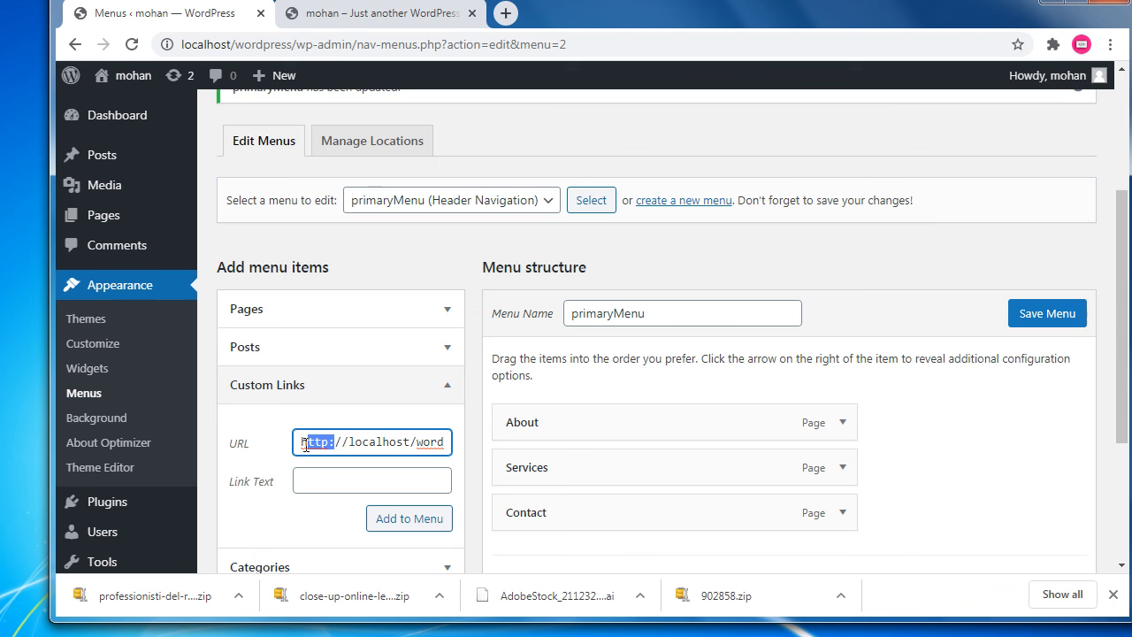
{"action": "left_click", "coordinate": [397, 444]}
{"action": "triple_click", "coordinate": [375, 444]}
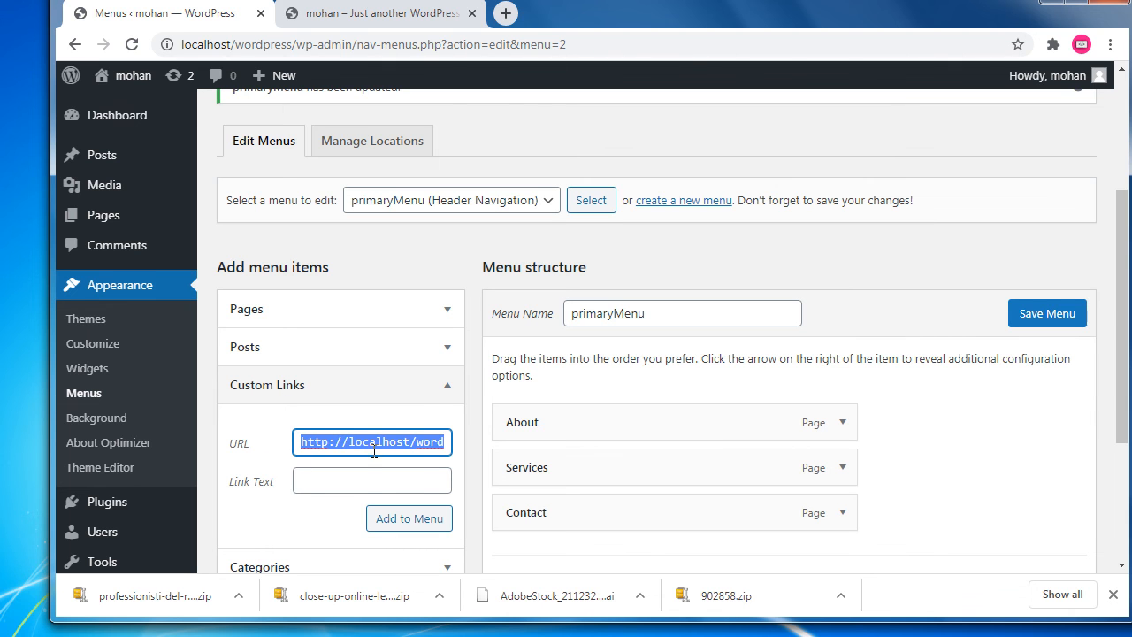
Set the custom link's text to Home and add it to primaryMenu.
{"action": "left_click", "coordinate": [367, 489]}
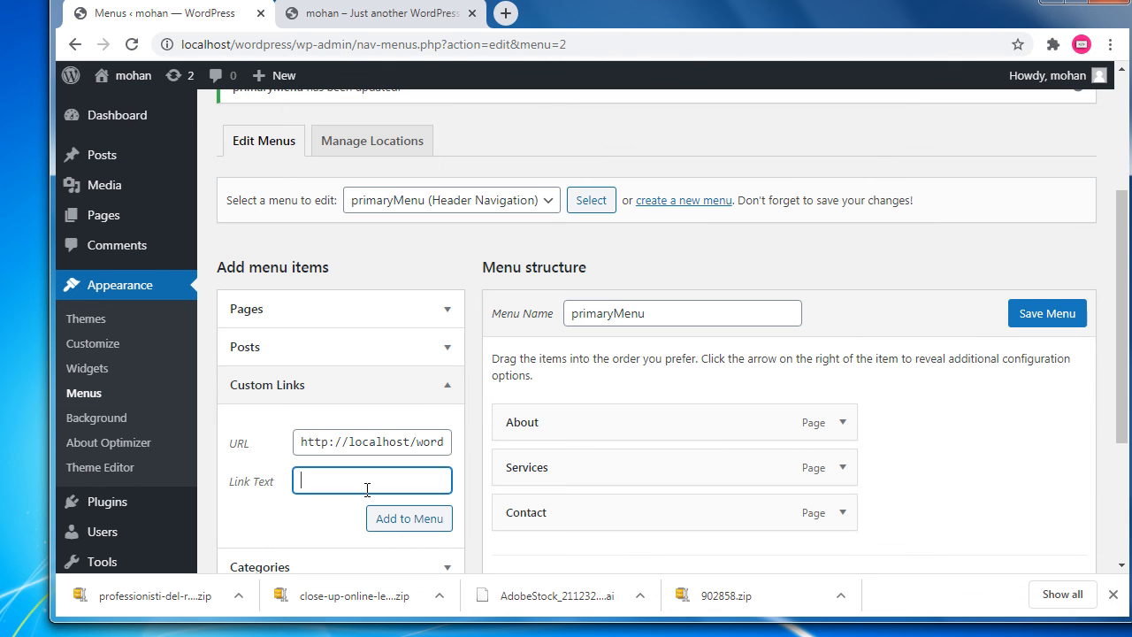
{"action": "type", "text": "Home"}
{"action": "left_click", "coordinate": [387, 524]}
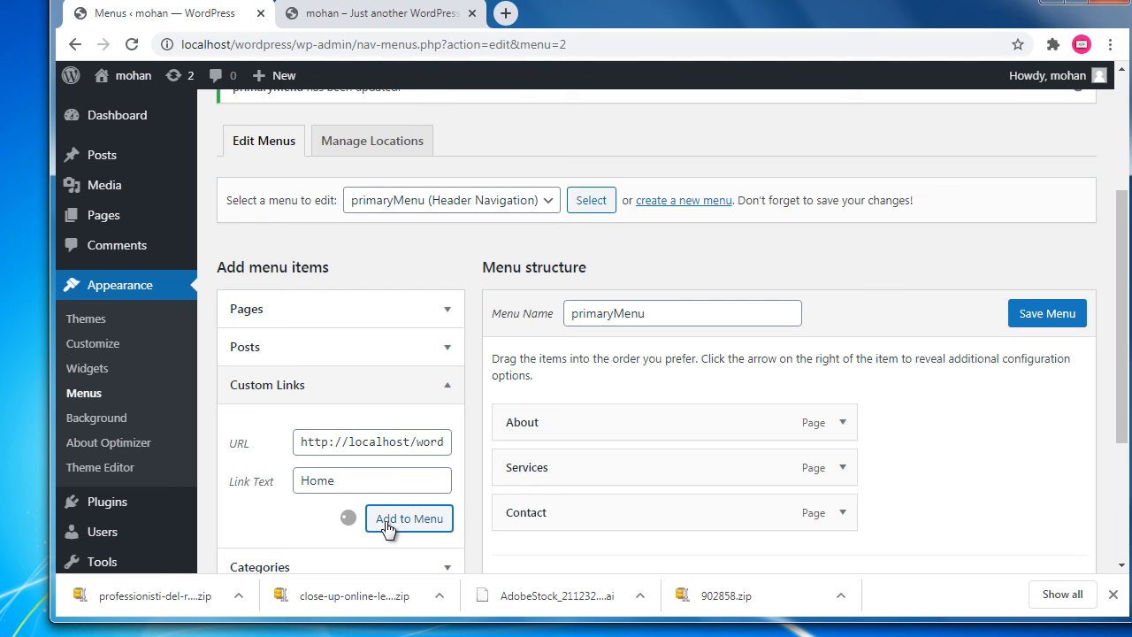
Move the Home item above About in the primaryMenu structure and save the menu.
{"action": "scroll", "coordinate": [671, 506], "scroll_direction": "down", "scroll_amount": 1}
{"action": "scroll", "coordinate": [671, 506], "scroll_direction": "down", "scroll_amount": 2}
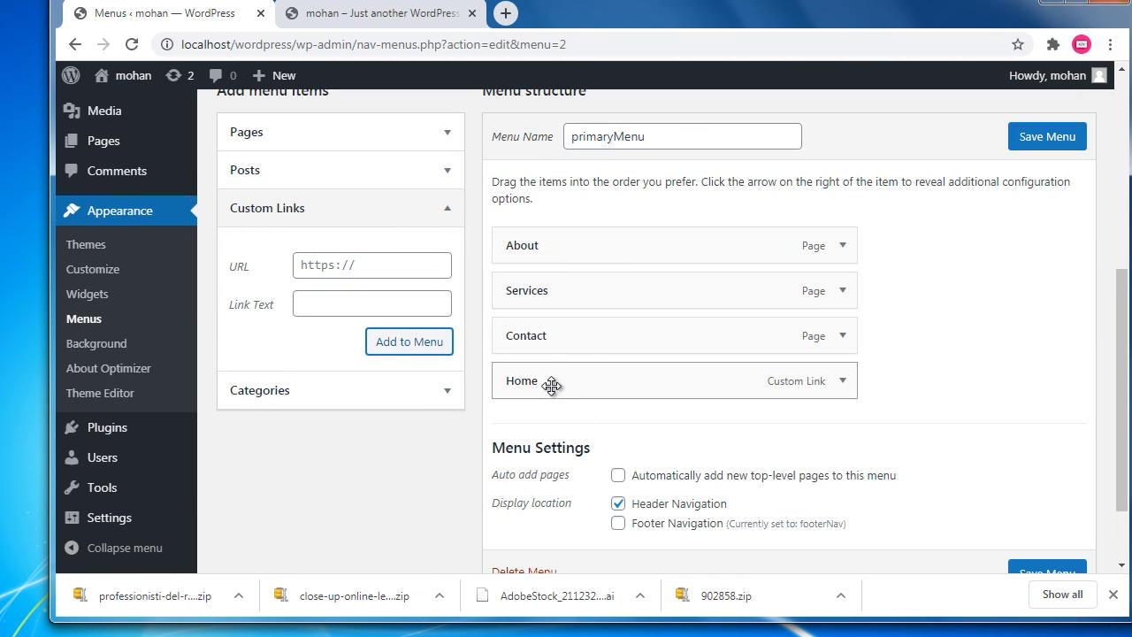
{"action": "left_click_drag", "start_coordinate": [551, 386], "coordinate": [523, 245]}
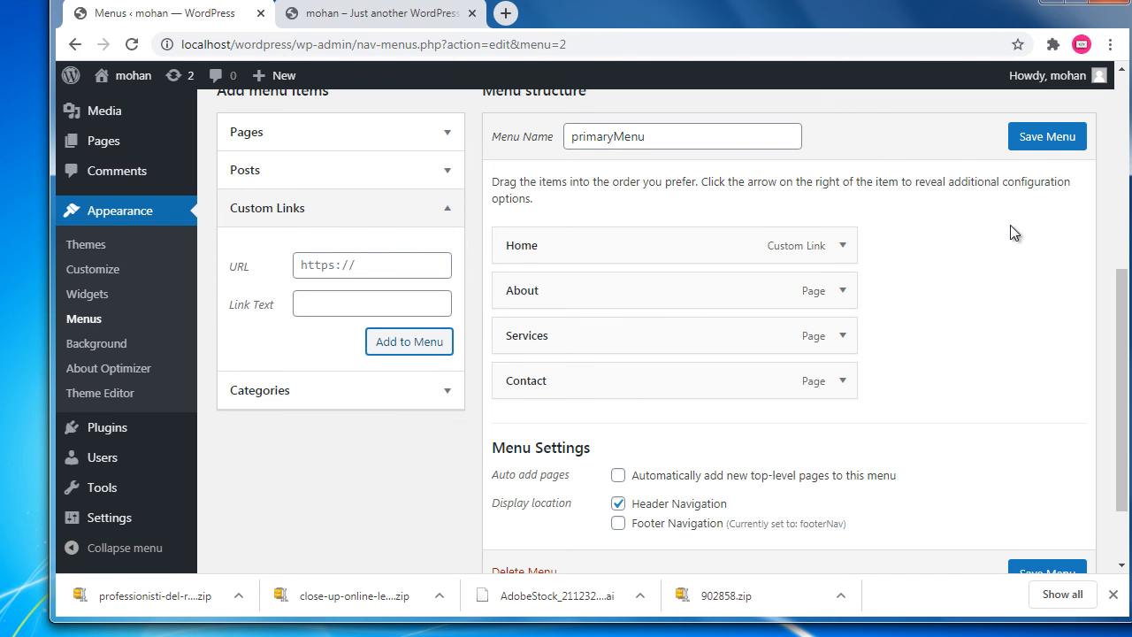
{"action": "left_click", "coordinate": [1051, 142]}
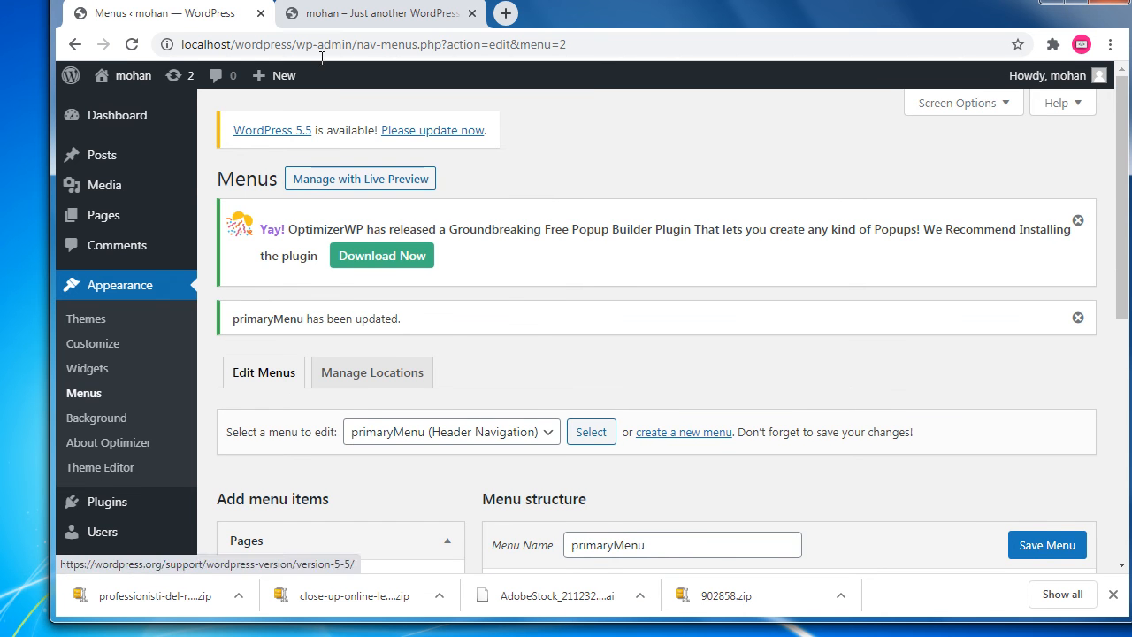
Reload the site's home page and compare its header menu with the menu list in the Notepad notes.
{"action": "left_click", "coordinate": [337, 14]}
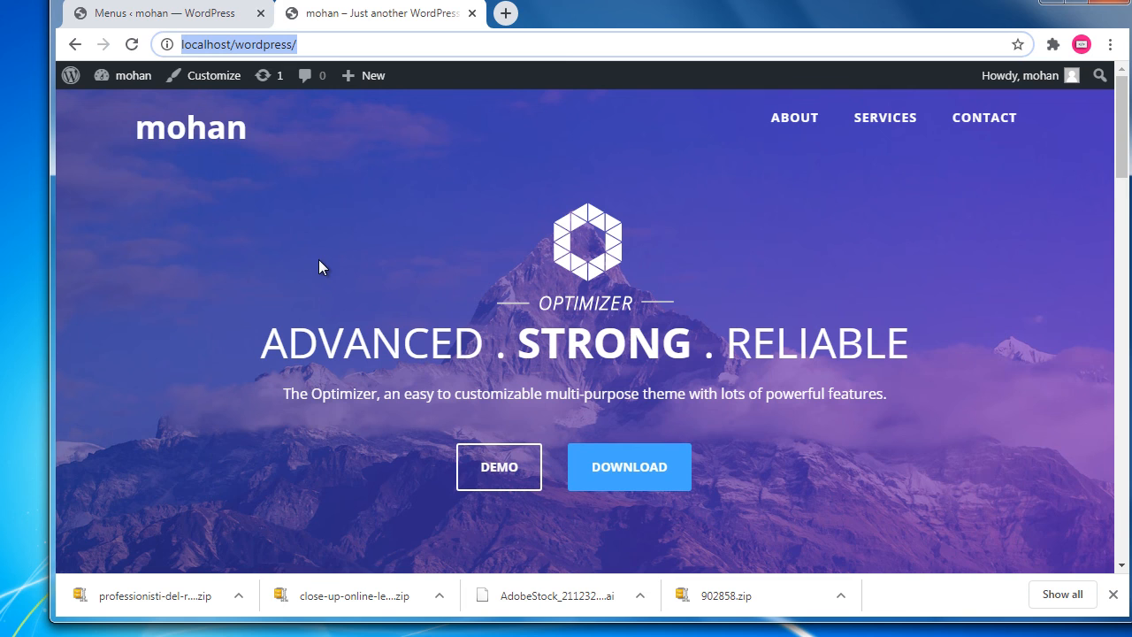
{"action": "left_click", "coordinate": [132, 45]}
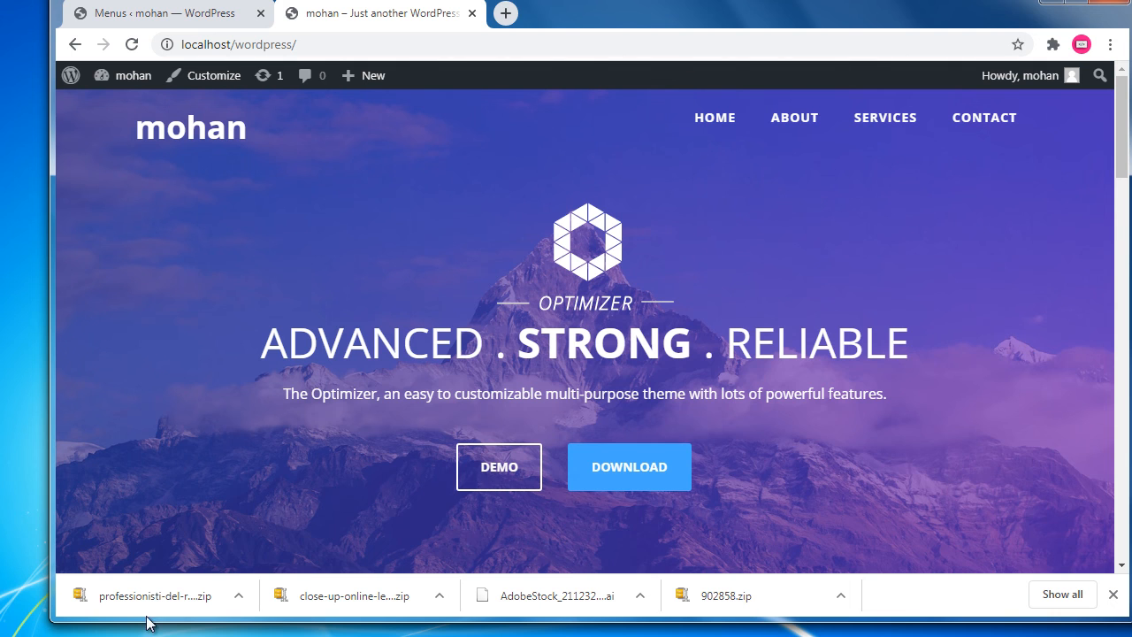
{"action": "left_click", "coordinate": [190, 636]}
{"action": "left_click_drag", "start_coordinate": [896, 135], "coordinate": [767, 192]}
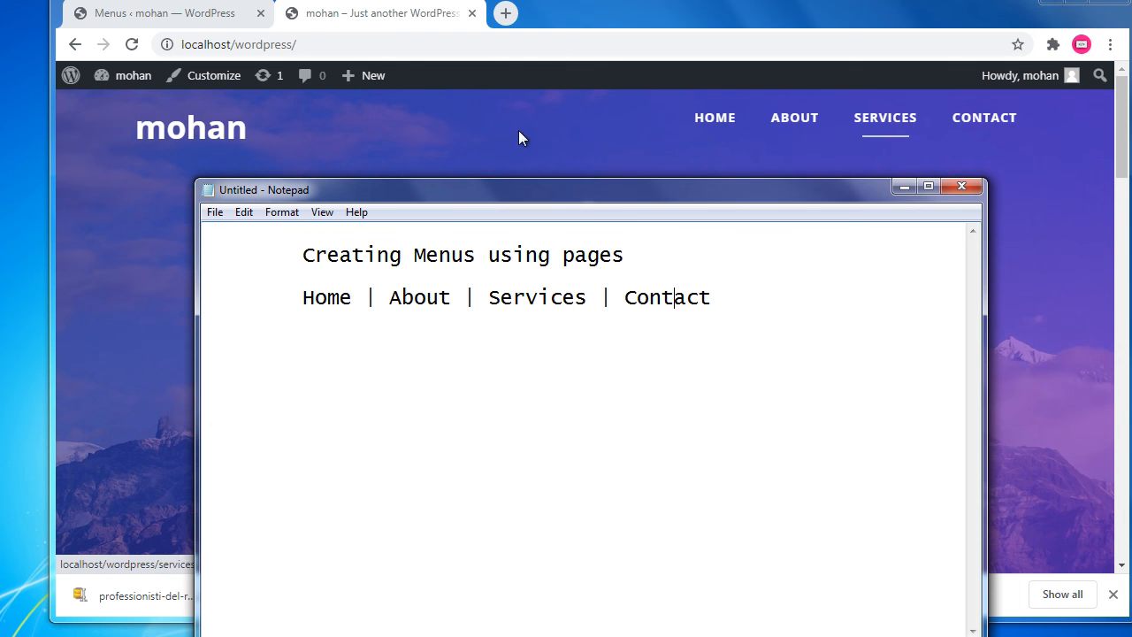
{"action": "left_click", "coordinate": [405, 24]}
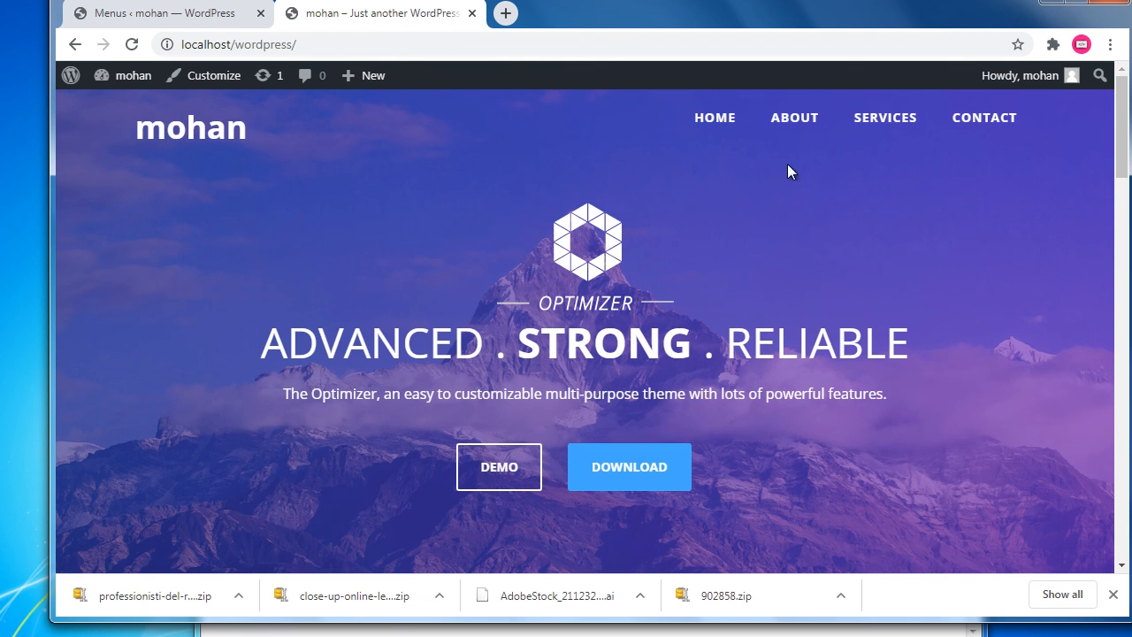
Open the About page from the header menu and examine the parts of its URL.
{"action": "left_click", "coordinate": [805, 119]}
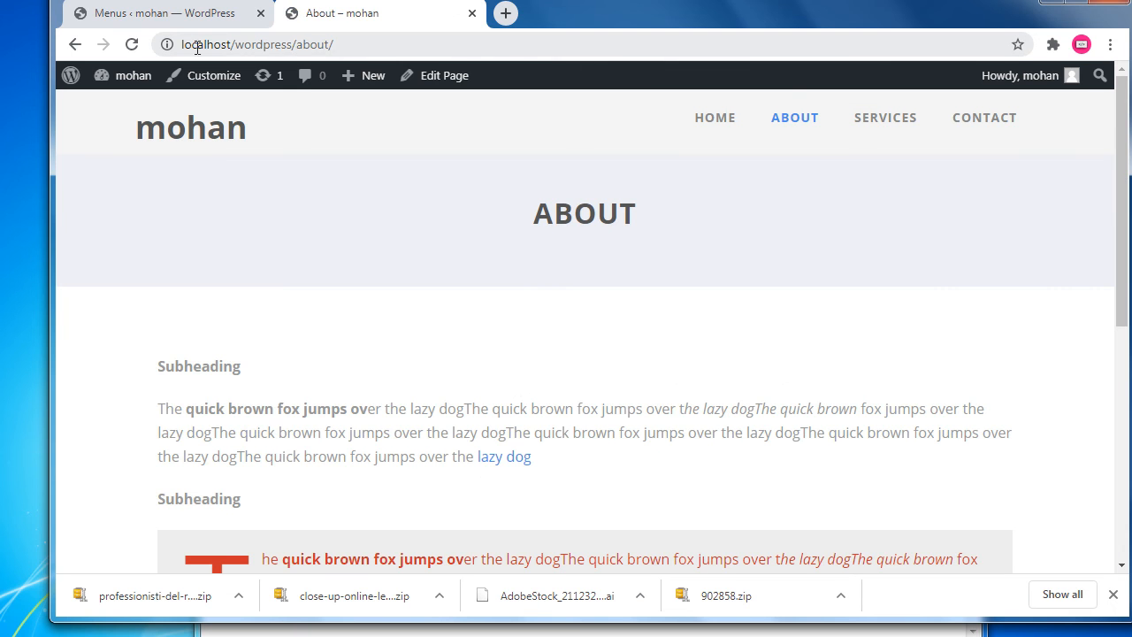
{"action": "left_click", "coordinate": [198, 47]}
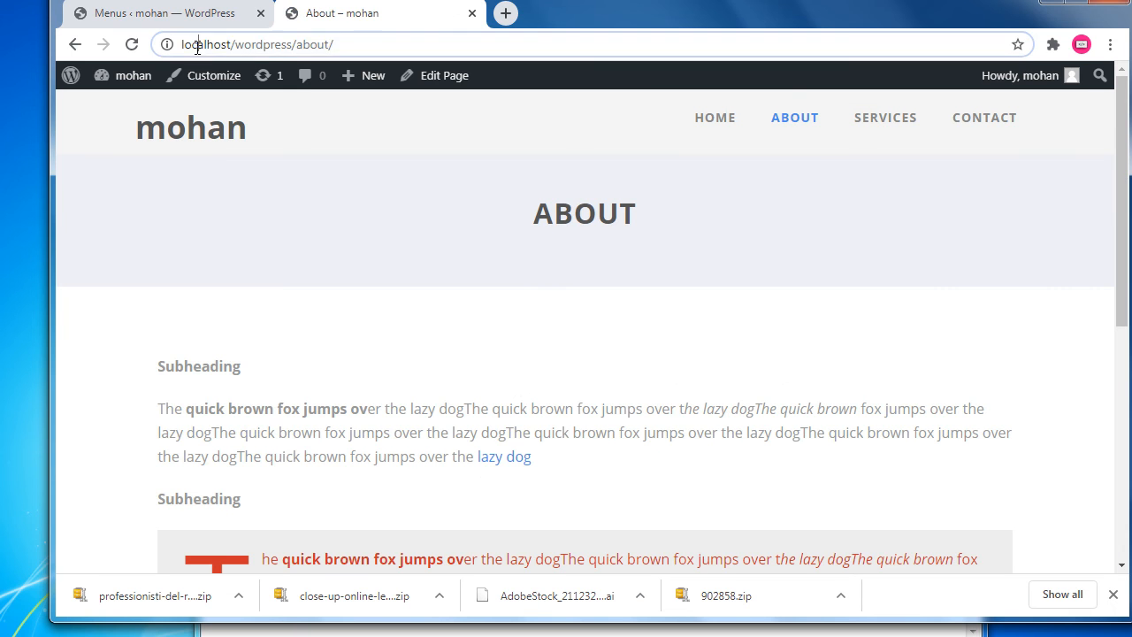
{"action": "left_click", "coordinate": [266, 51]}
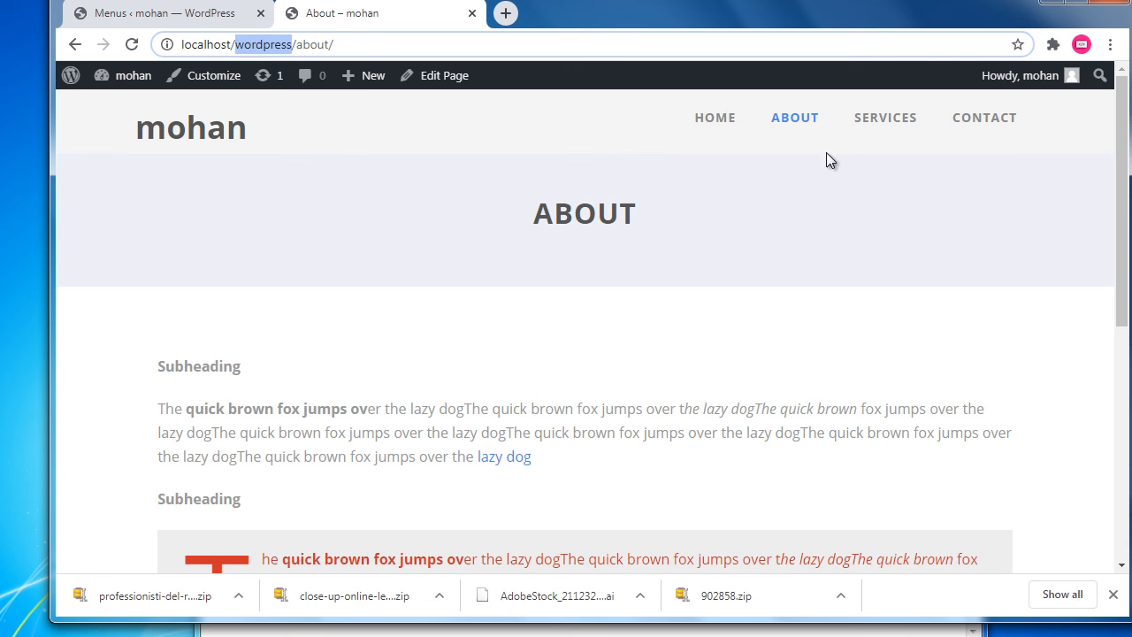
{"action": "left_click", "coordinate": [308, 46]}
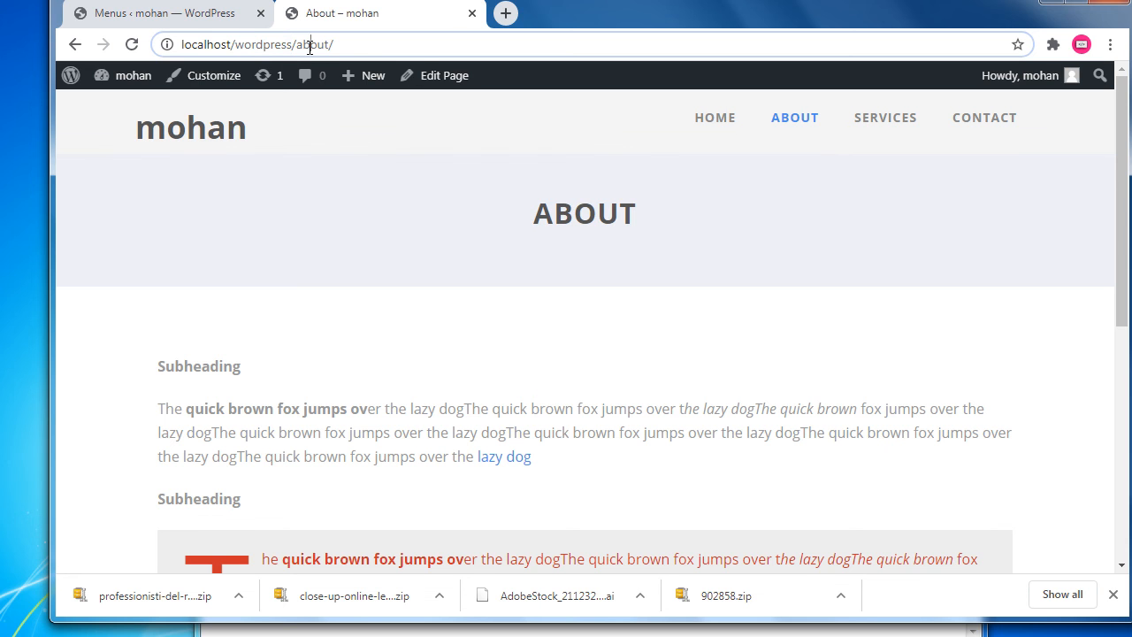
Open the home page through the new Home menu item, examine its URL and look through the page.
{"action": "left_click", "coordinate": [703, 128]}
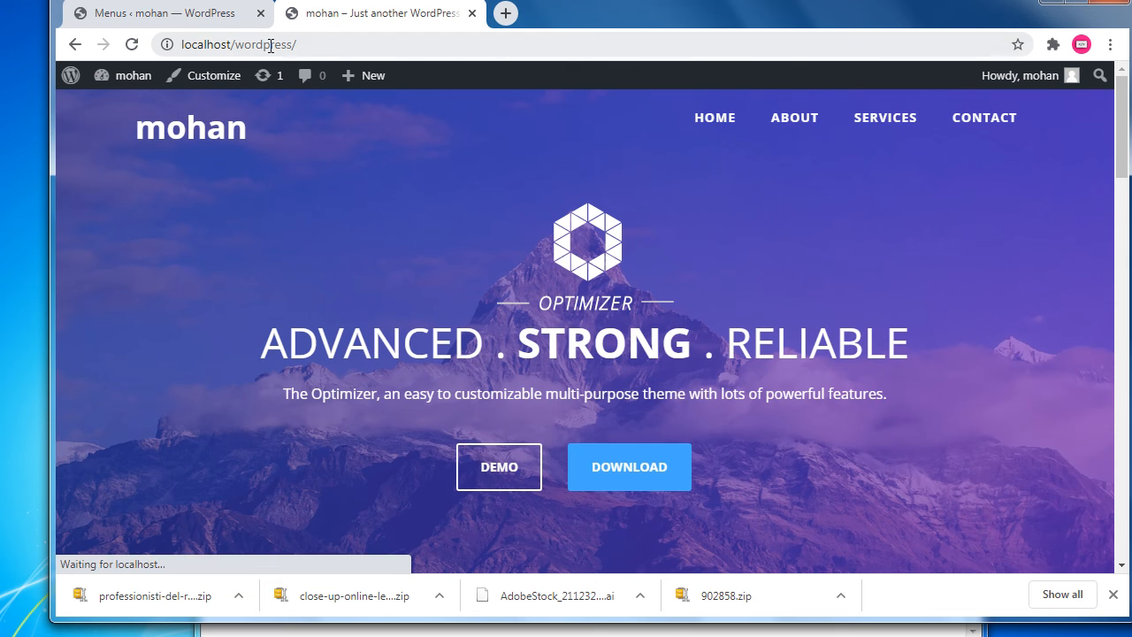
{"action": "left_click", "coordinate": [314, 47]}
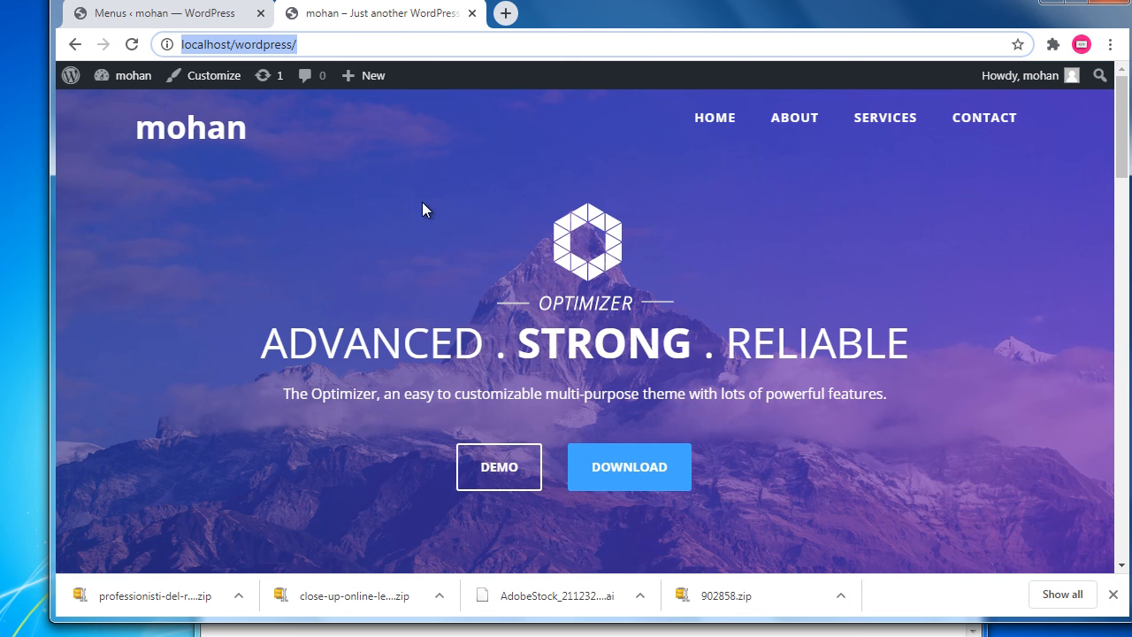
{"action": "scroll", "coordinate": [422, 204], "scroll_direction": "down", "scroll_amount": 15}
{"action": "scroll", "coordinate": [422, 203], "scroll_direction": "down", "scroll_amount": 5}
{"action": "scroll", "coordinate": [422, 202], "scroll_direction": "up", "scroll_amount": 10}
{"action": "scroll", "coordinate": [422, 209], "scroll_direction": "up", "scroll_amount": 5}
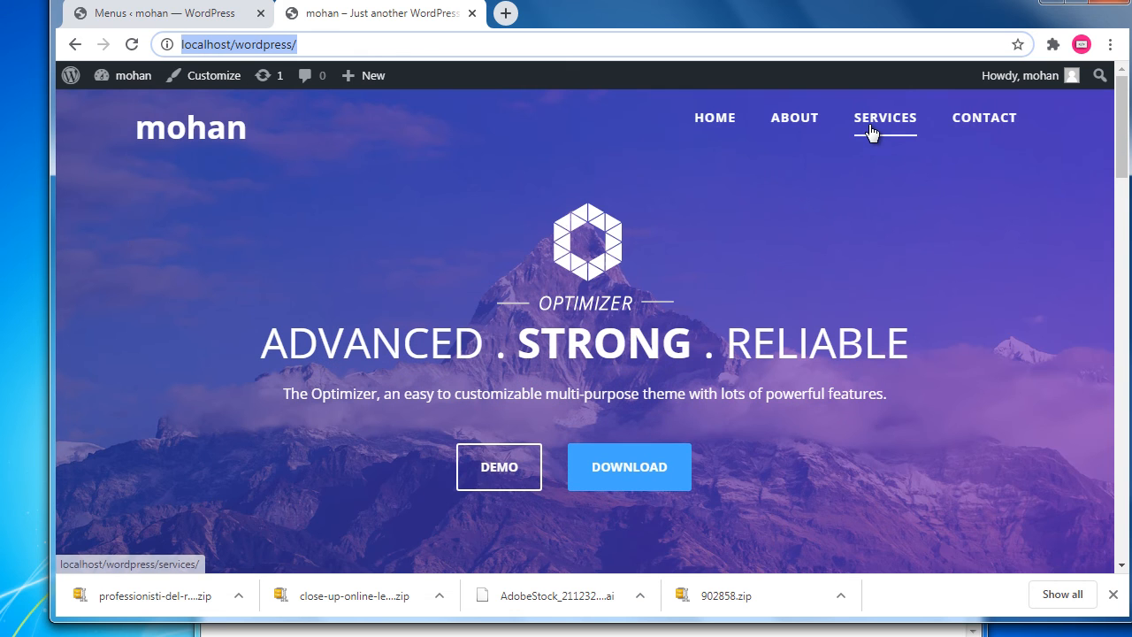
Open the About and Services pages from the header menu and look through the layout of each.
{"action": "left_click", "coordinate": [780, 132]}
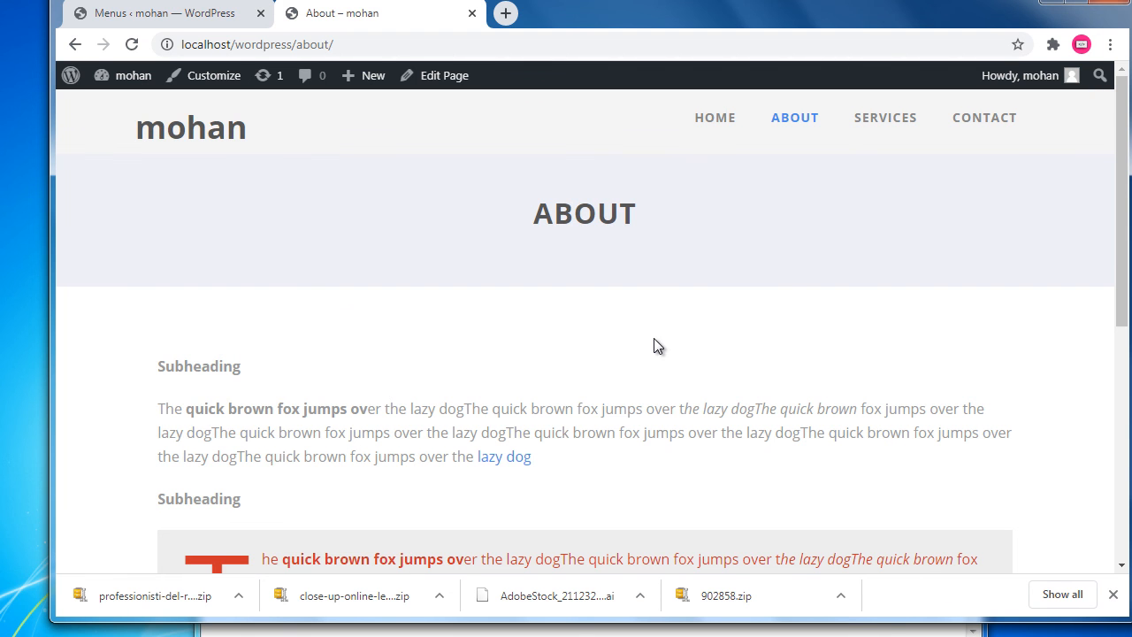
{"action": "scroll", "coordinate": [557, 412], "scroll_direction": "down", "scroll_amount": 3}
{"action": "scroll", "coordinate": [543, 446], "scroll_direction": "up", "scroll_amount": 3}
{"action": "left_click", "coordinate": [794, 118]}
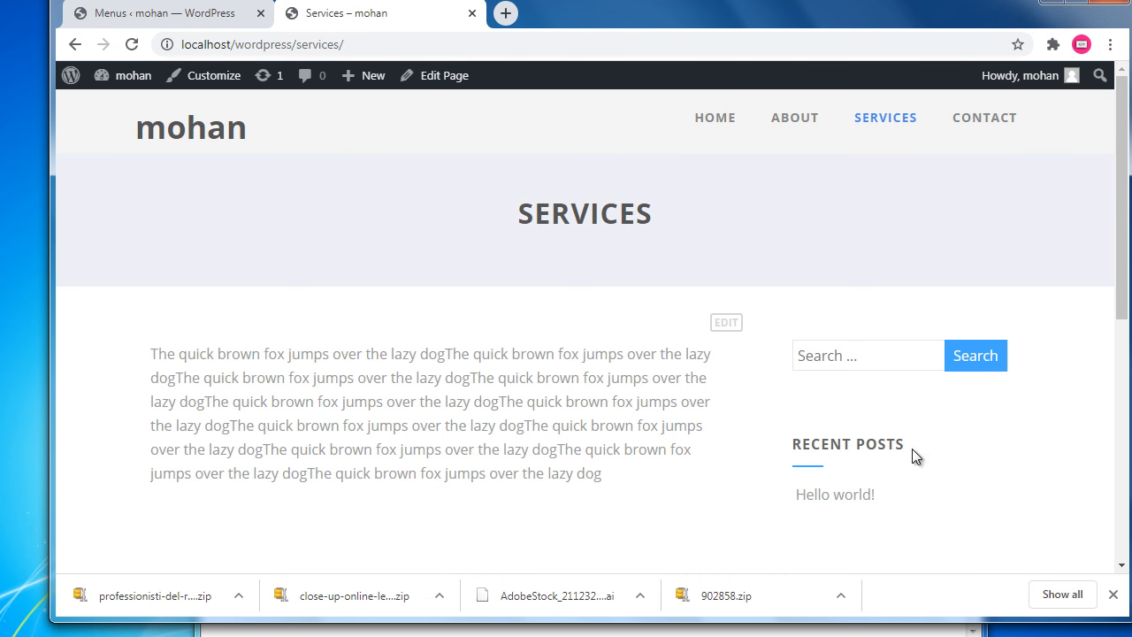
{"action": "scroll", "coordinate": [984, 392], "scroll_direction": "down", "scroll_amount": 1}
{"action": "scroll", "coordinate": [980, 389], "scroll_direction": "down", "scroll_amount": 2}
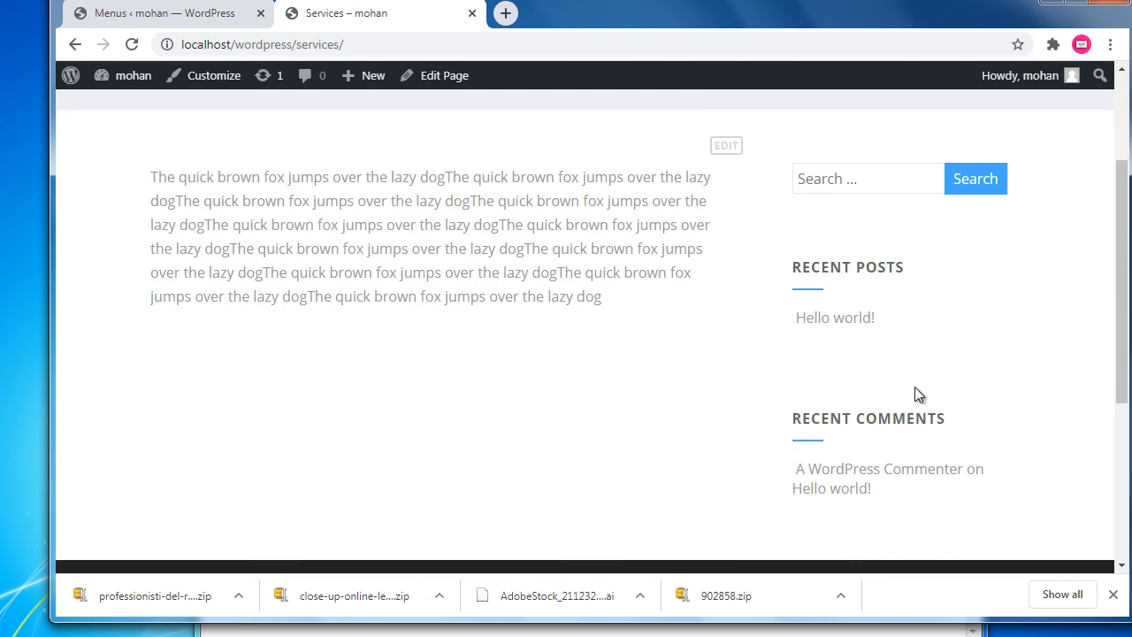
{"action": "scroll", "coordinate": [439, 404], "scroll_direction": "up", "scroll_amount": 3}
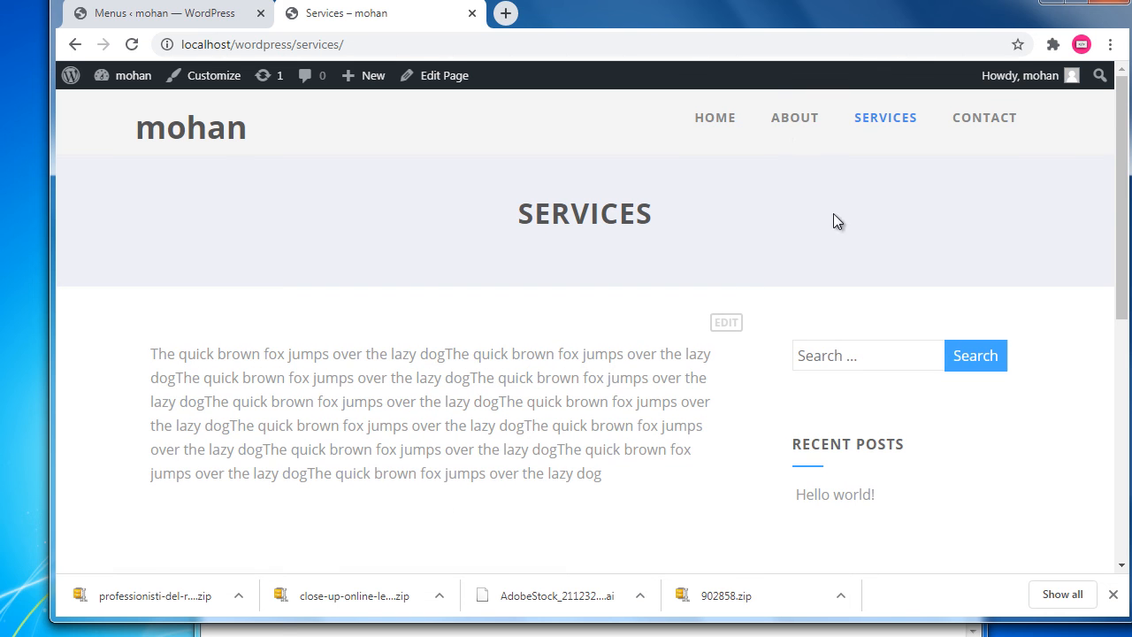
Return to the home page from the header menu and look through its sections for comparison with the other pages.
{"action": "left_click", "coordinate": [717, 120]}
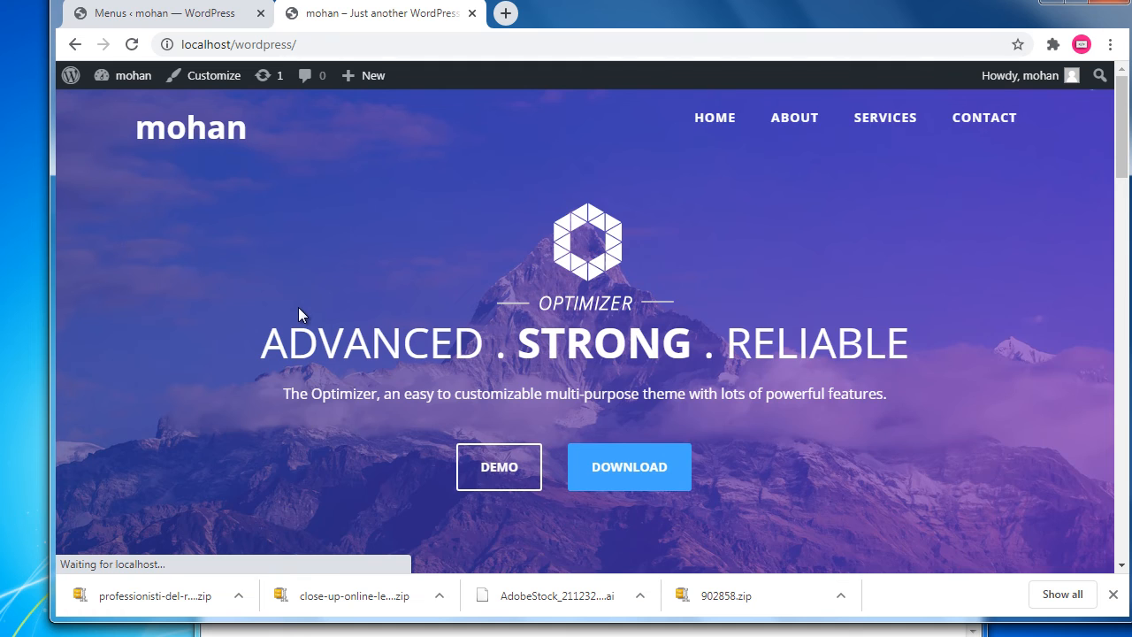
{"action": "scroll", "coordinate": [301, 314], "scroll_direction": "down", "scroll_amount": 15}
{"action": "scroll", "coordinate": [311, 330], "scroll_direction": "down", "scroll_amount": 4}
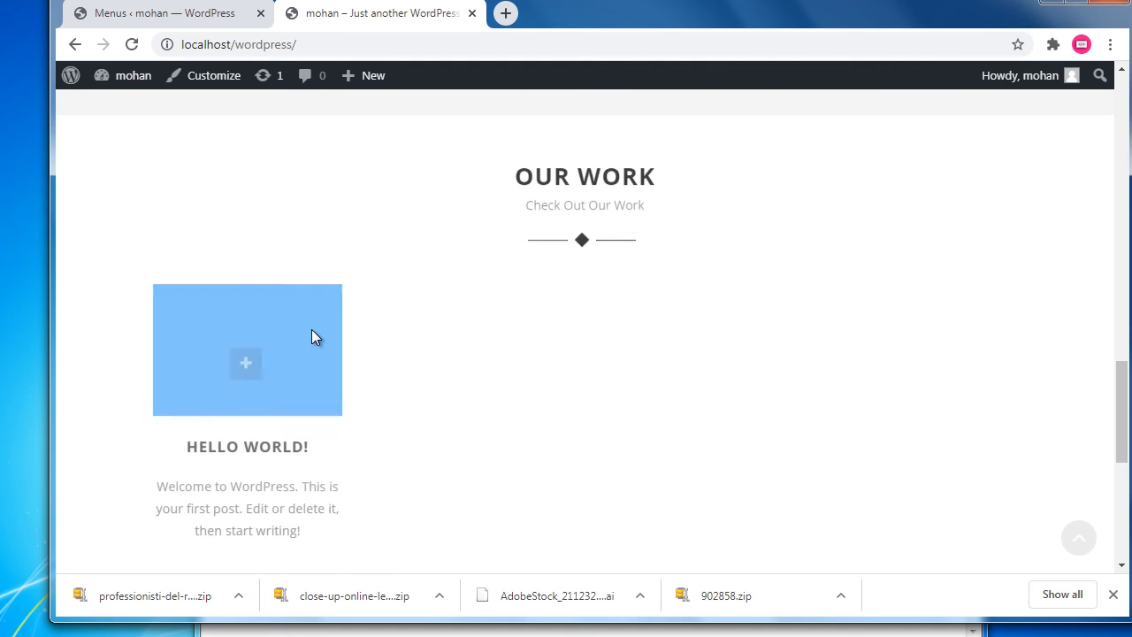
{"action": "scroll", "coordinate": [315, 338], "scroll_direction": "up", "scroll_amount": 1}
{"action": "scroll", "coordinate": [317, 338], "scroll_direction": "up", "scroll_amount": 15}
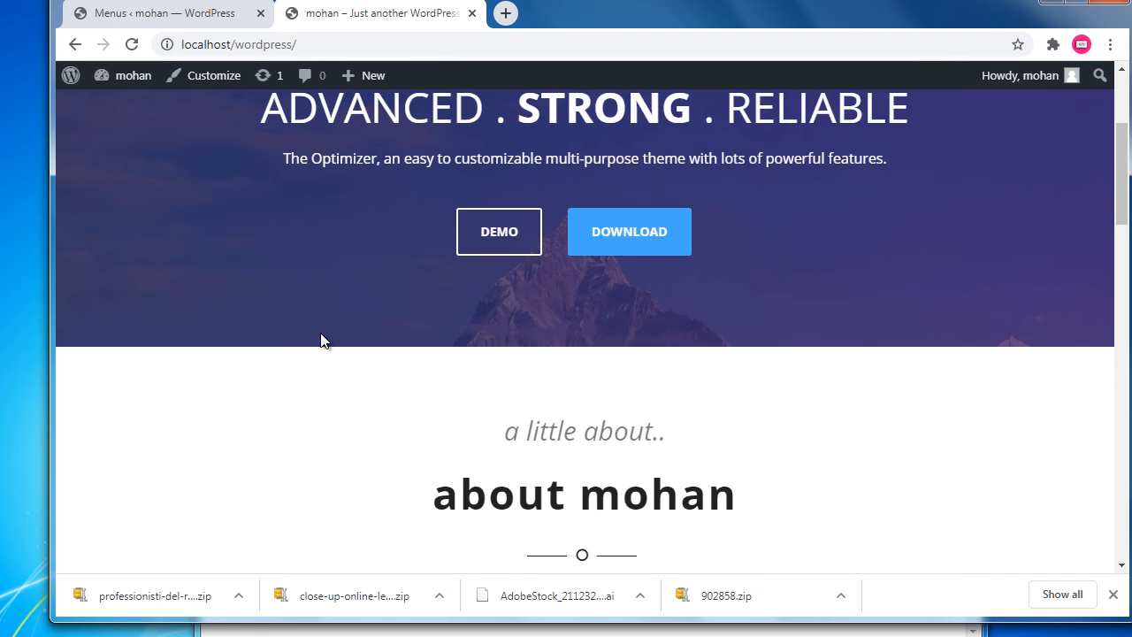
{"action": "scroll", "coordinate": [320, 340], "scroll_direction": "up", "scroll_amount": 3}
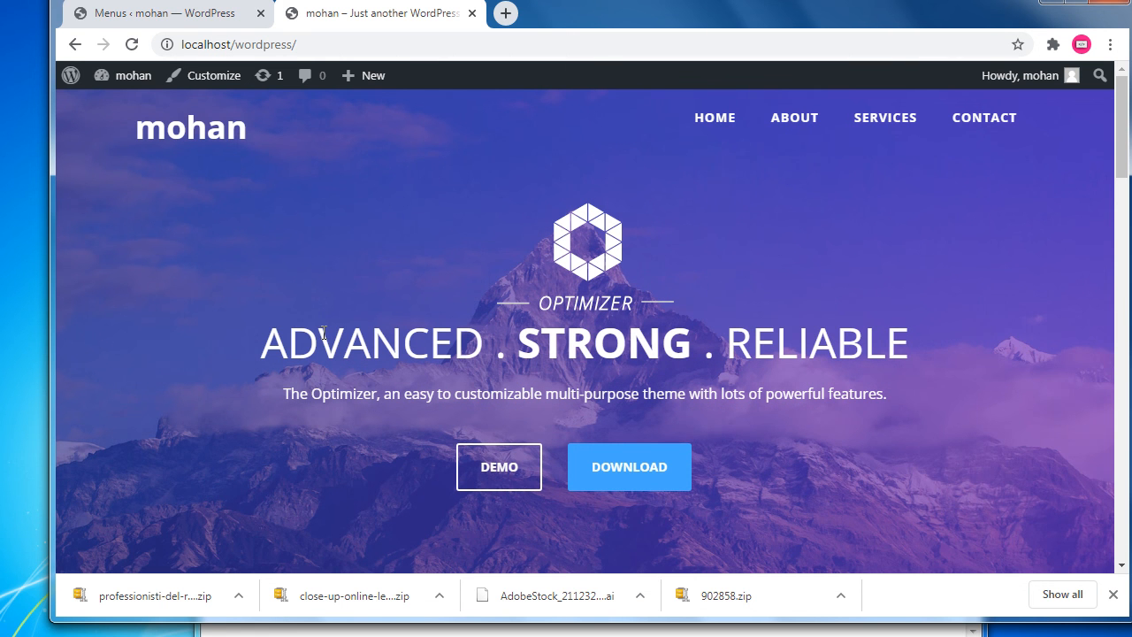
Switch to Notepad and add the lines "landing page/ Home page" and "inner pages" below the menu list.
{"action": "left_click", "coordinate": [100, 635]}
{"action": "left_click", "coordinate": [763, 300]}
{"action": "type", "text": "landing page/ Home "}
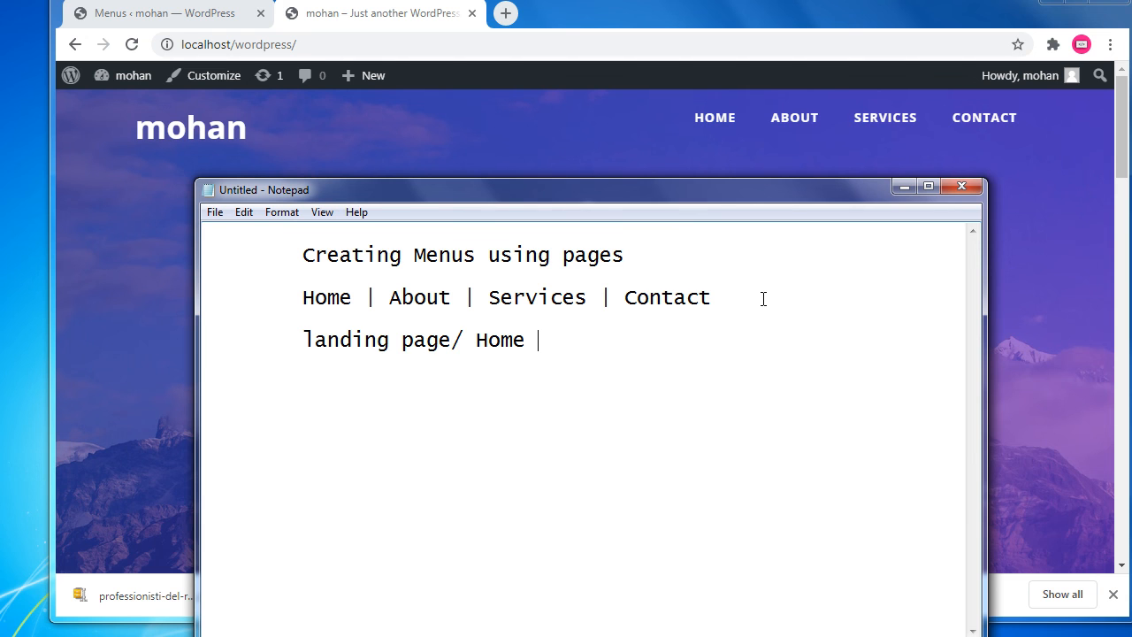
{"action": "type", "text": "page"}
{"action": "key", "text": "Return"}
{"action": "type", "text": "in"}
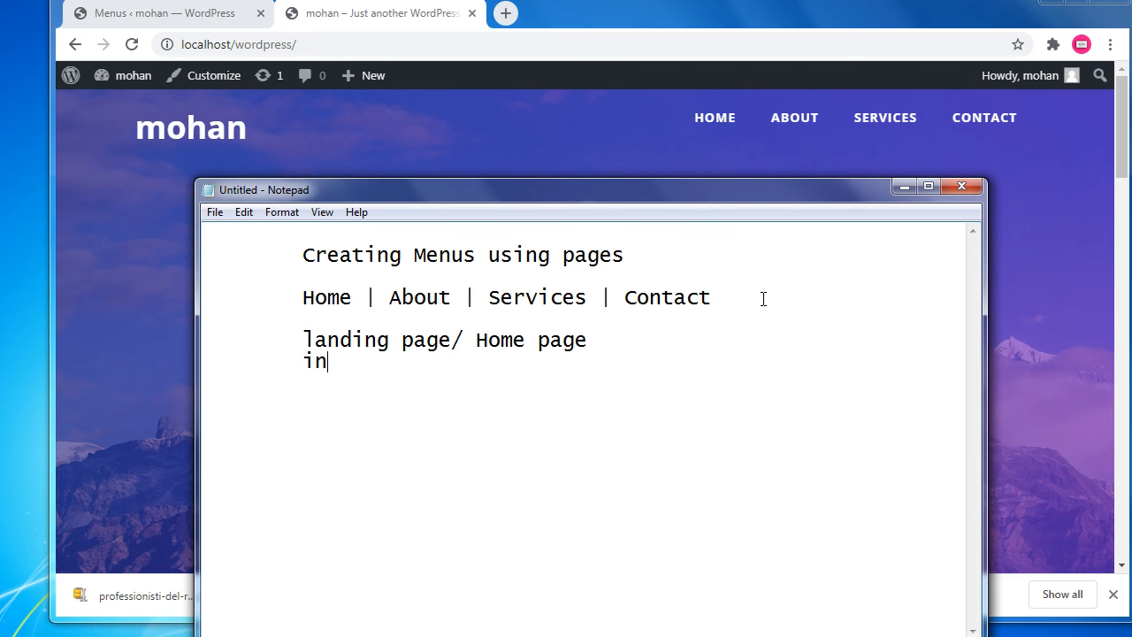
{"action": "type", "text": "ner pages"}
{"action": "key", "text": "Return"}
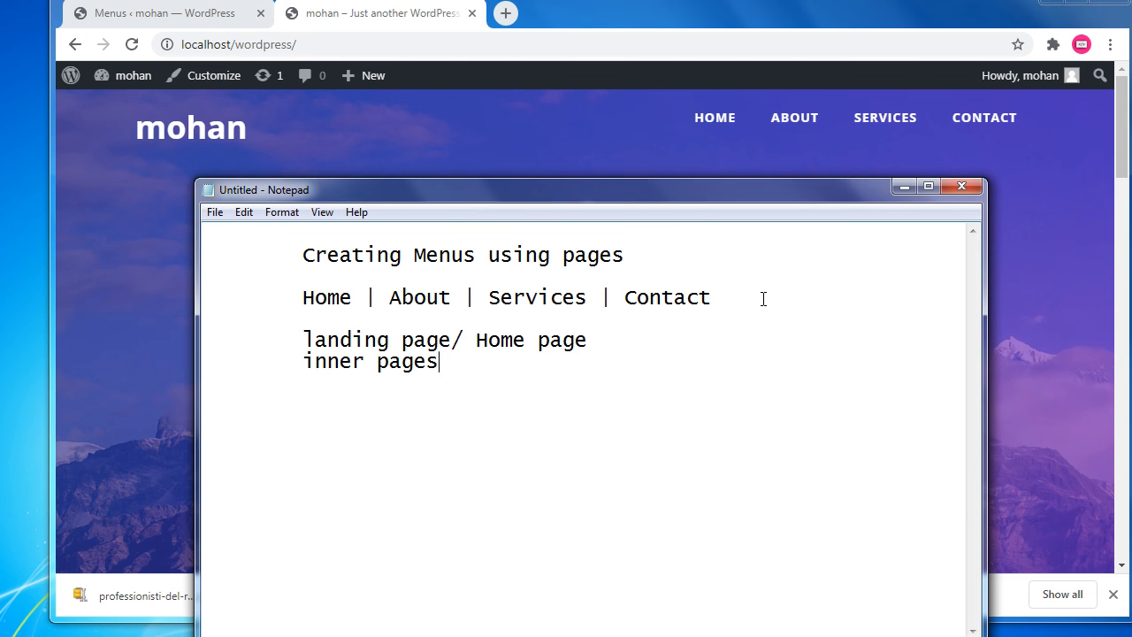
Add the description "- right widgets/ left side content" after "inner pages", with "content" on its own line below.
{"action": "key", "text": "Tab"}
{"action": "type", "text": "l"}
{"action": "key", "text": "BackSpace"}
{"action": "type", "text": "right widgets/ left side con"}
{"action": "key", "text": "BackSpace"}
{"action": "key", "text": "BackSpace"}
{"action": "key", "text": "BackSpace"}
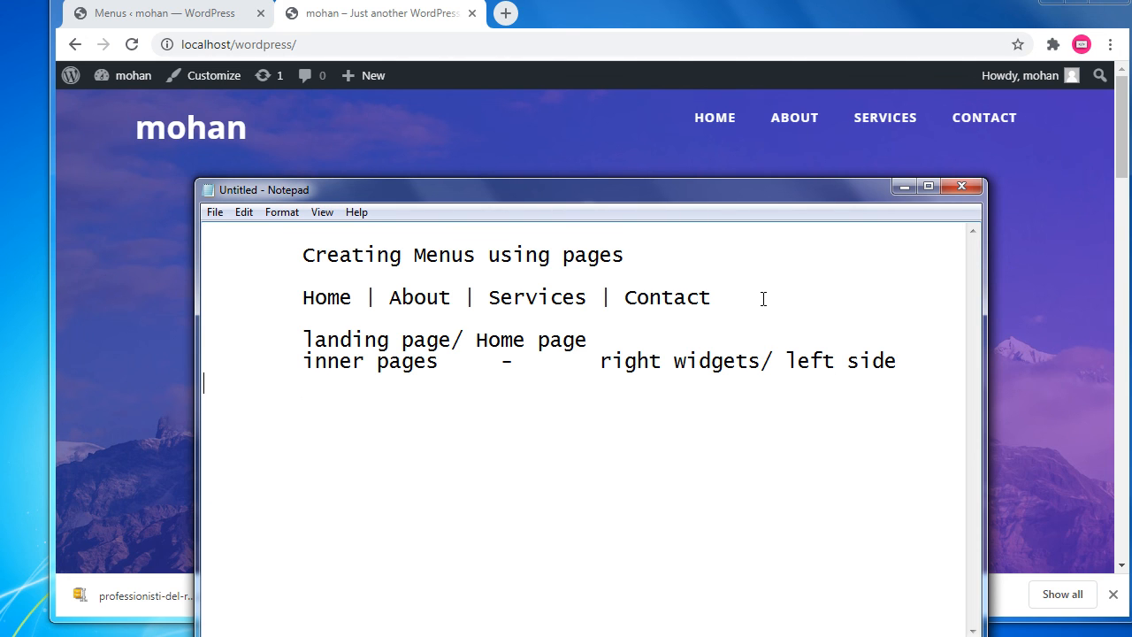
{"action": "type", "text": "contne"}
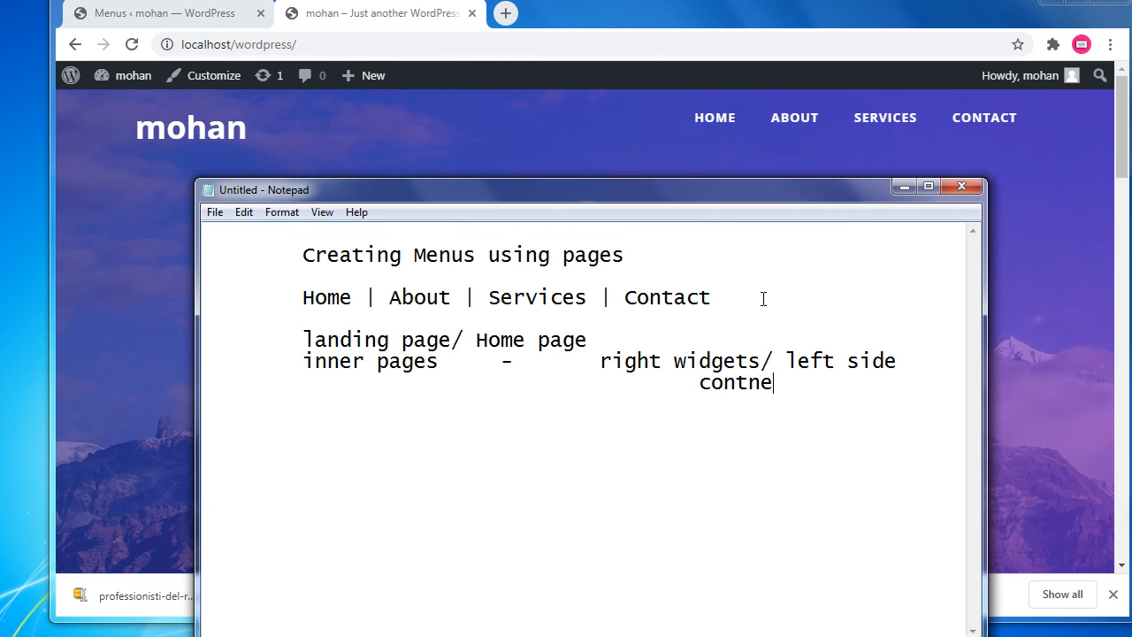
{"action": "key", "text": "BackSpace"}
{"action": "key", "text": "BackSpace"}
{"action": "type", "text": "ent"}
Add "- sections" after "landing page/ Home page" and review the landing page and inner pages notes.
{"action": "type", "text": "sections"}
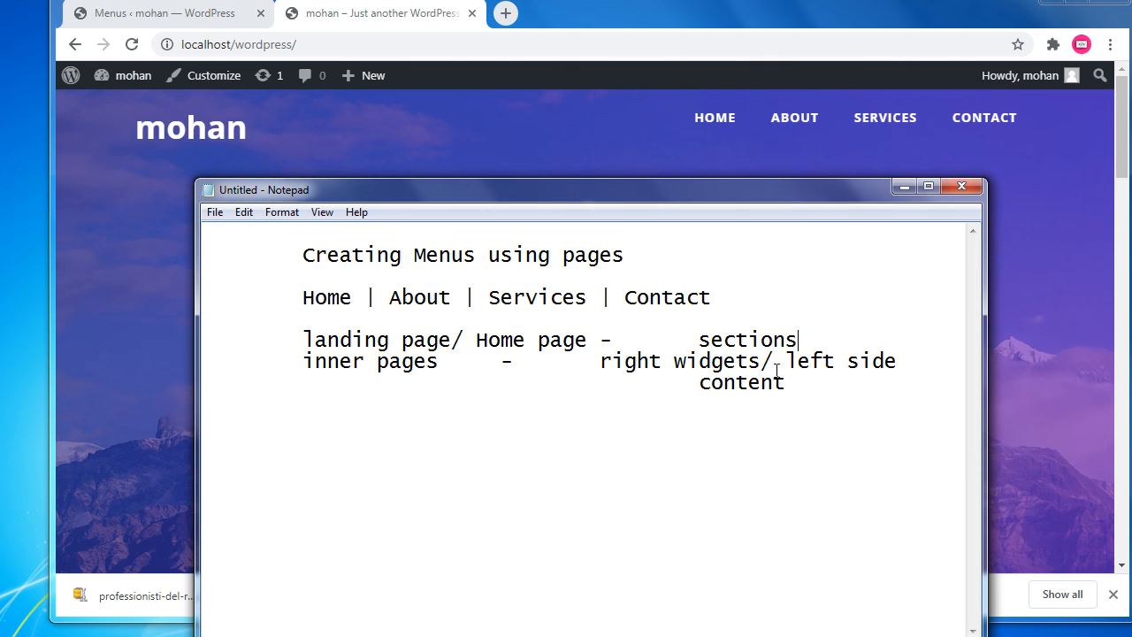
{"action": "left_click_drag", "start_coordinate": [774, 361], "coordinate": [598, 345]}
{"action": "left_click", "coordinate": [887, 406]}
{"action": "double_click", "coordinate": [785, 382]}
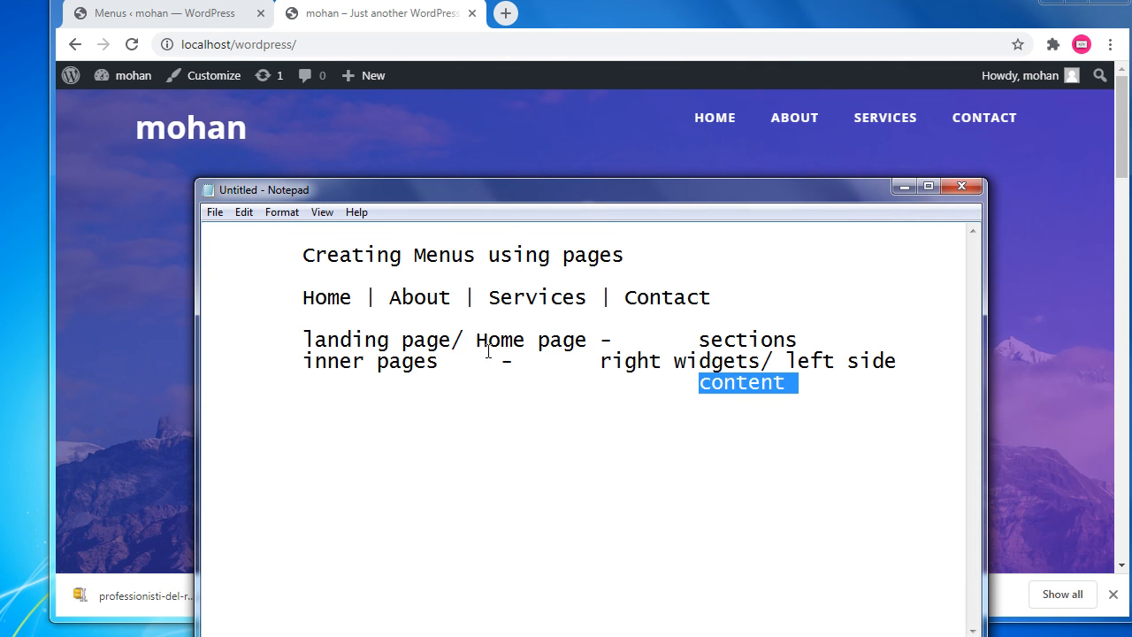
{"action": "left_click_drag", "start_coordinate": [331, 342], "coordinate": [663, 361]}
{"action": "left_click", "coordinate": [713, 340]}
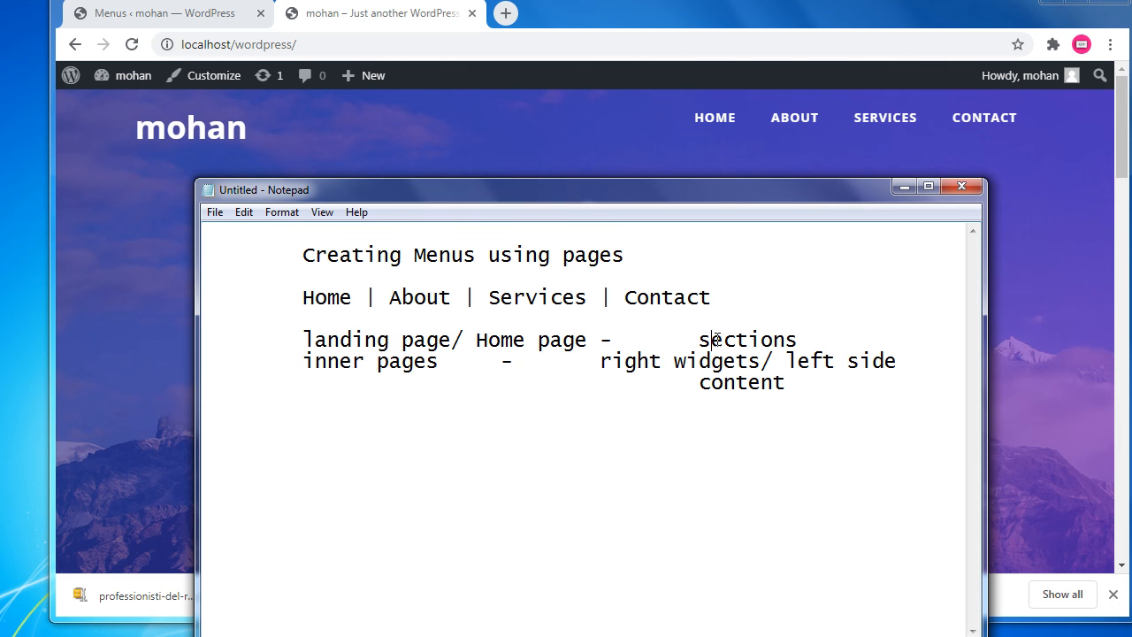
Switch to the browser and examine the home page's stacked sections down to Our Work, ending back at the banner.
{"action": "left_click", "coordinate": [430, 19]}
{"action": "scroll", "coordinate": [654, 275], "scroll_direction": "down", "scroll_amount": 10}
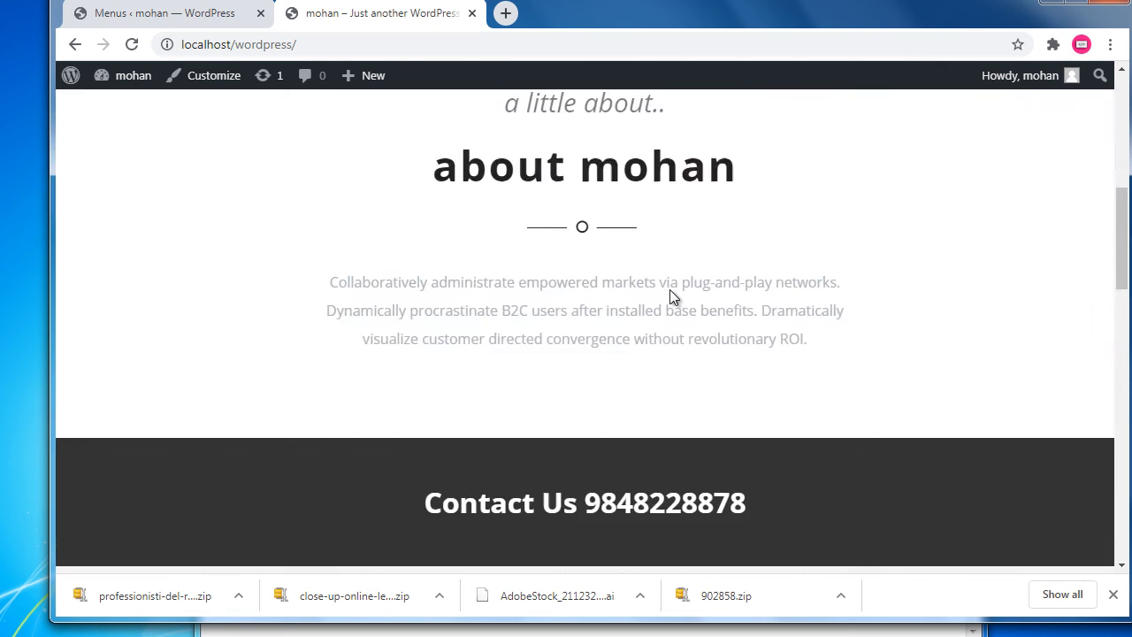
{"action": "scroll", "coordinate": [669, 296], "scroll_direction": "up", "scroll_amount": 6}
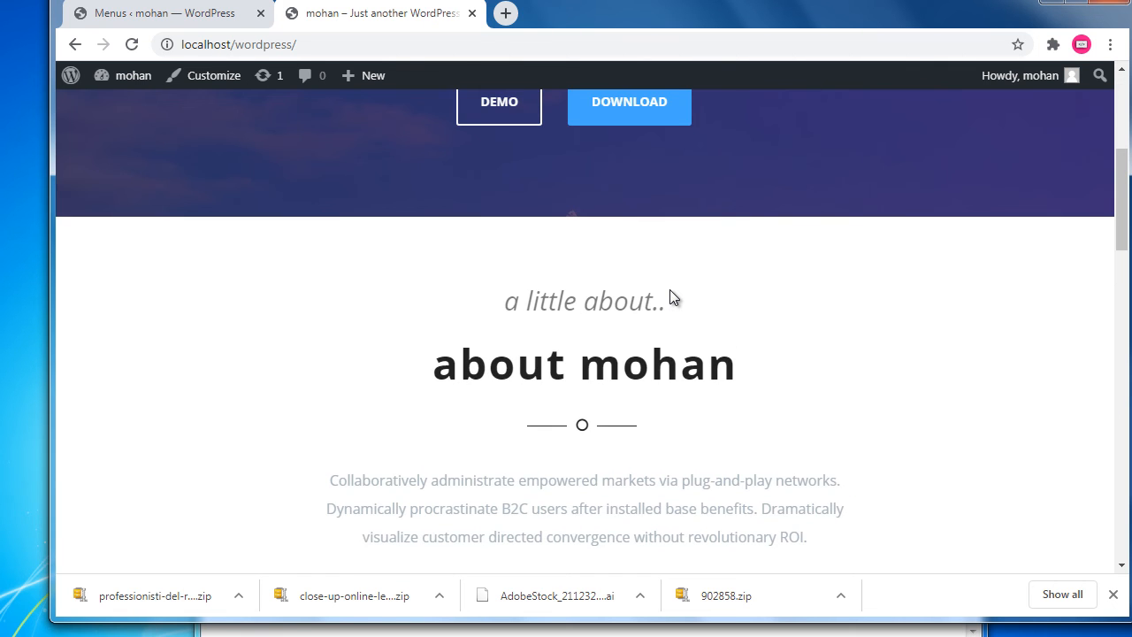
{"action": "scroll", "coordinate": [670, 292], "scroll_direction": "down", "scroll_amount": 1}
{"action": "scroll", "coordinate": [673, 291], "scroll_direction": "down", "scroll_amount": 2}
{"action": "scroll", "coordinate": [671, 297], "scroll_direction": "up", "scroll_amount": 4}
{"action": "scroll", "coordinate": [670, 297], "scroll_direction": "down", "scroll_amount": 6}
{"action": "scroll", "coordinate": [670, 298], "scroll_direction": "up", "scroll_amount": 1}
{"action": "scroll", "coordinate": [671, 296], "scroll_direction": "up", "scroll_amount": 1}
{"action": "scroll", "coordinate": [671, 296], "scroll_direction": "down", "scroll_amount": 2}
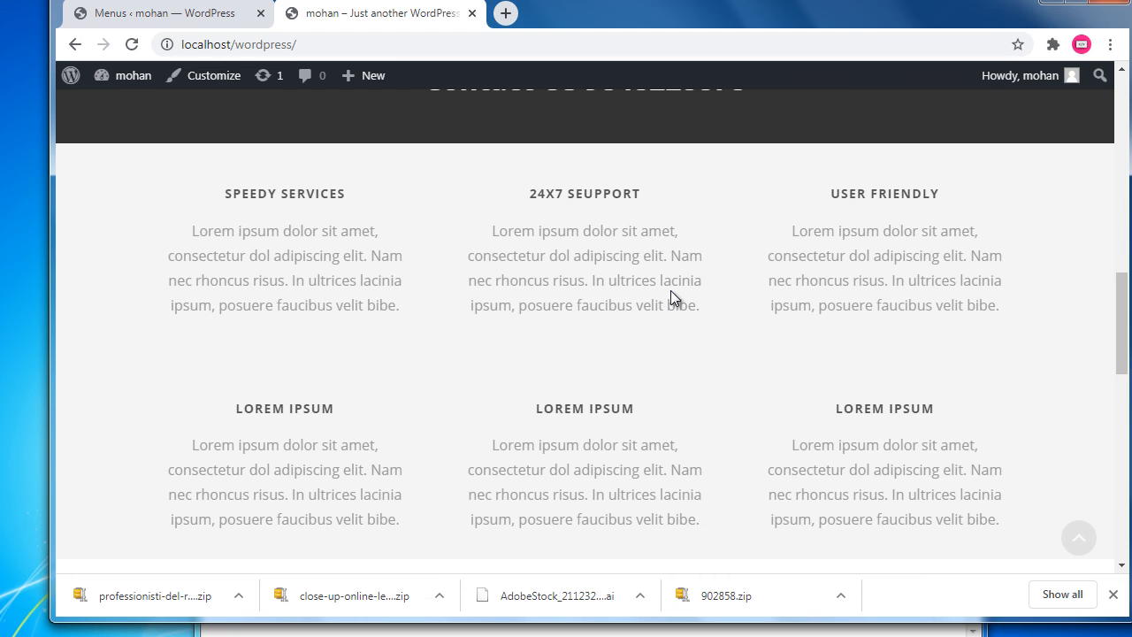
{"action": "scroll", "coordinate": [670, 297], "scroll_direction": "down", "scroll_amount": 4}
{"action": "scroll", "coordinate": [671, 296], "scroll_direction": "down", "scroll_amount": 6}
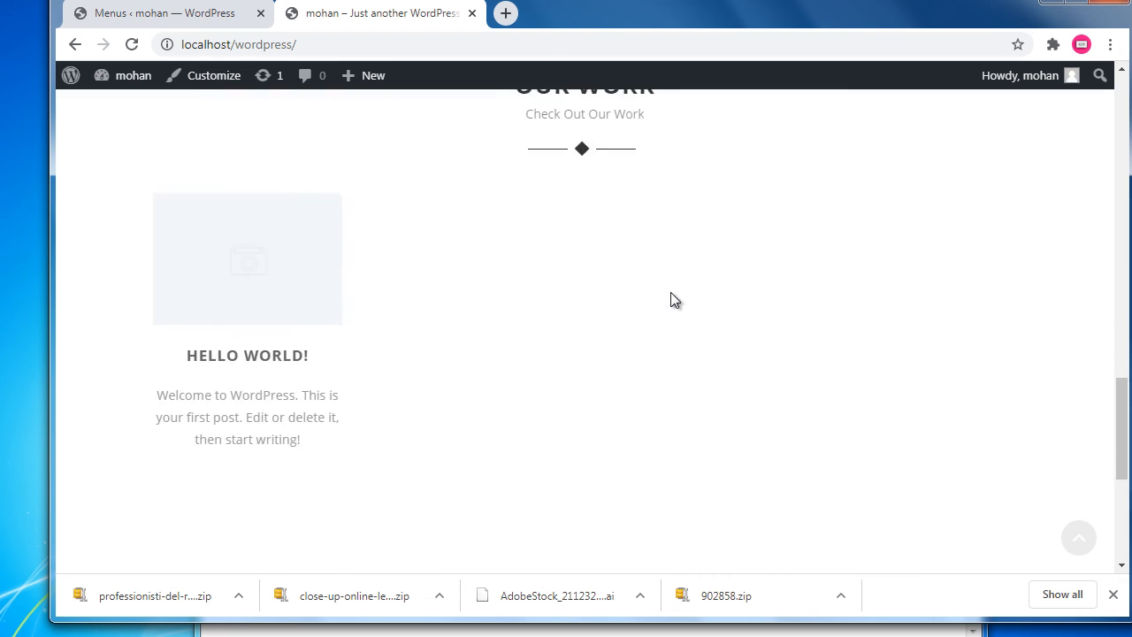
{"action": "scroll", "coordinate": [670, 292], "scroll_direction": "up", "scroll_amount": 12}
{"action": "scroll", "coordinate": [670, 293], "scroll_direction": "up", "scroll_amount": 5}
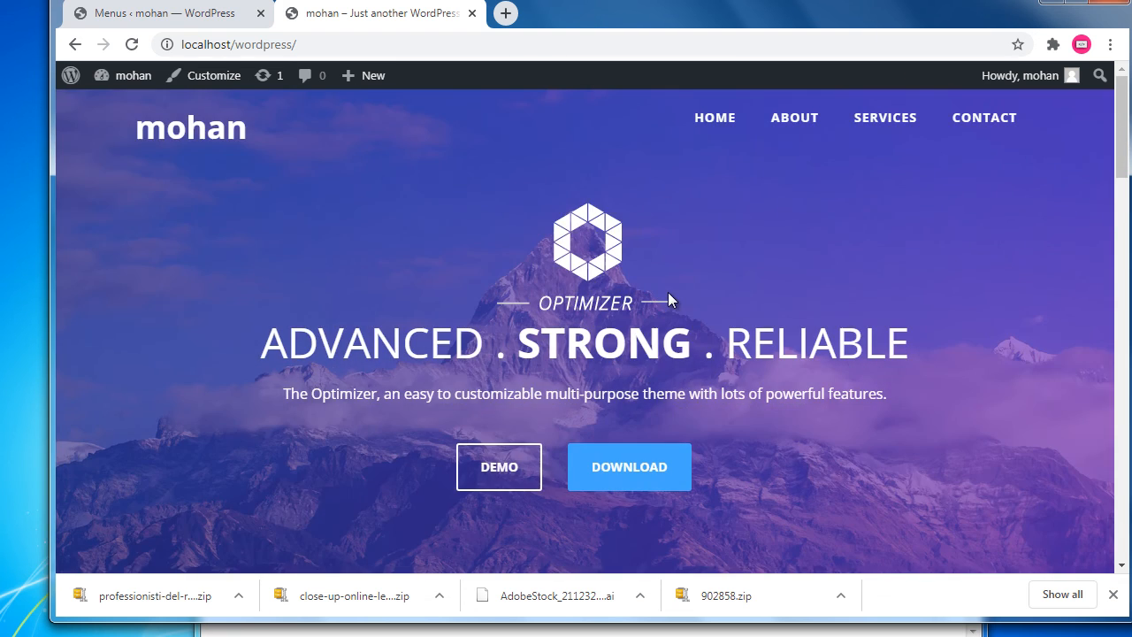